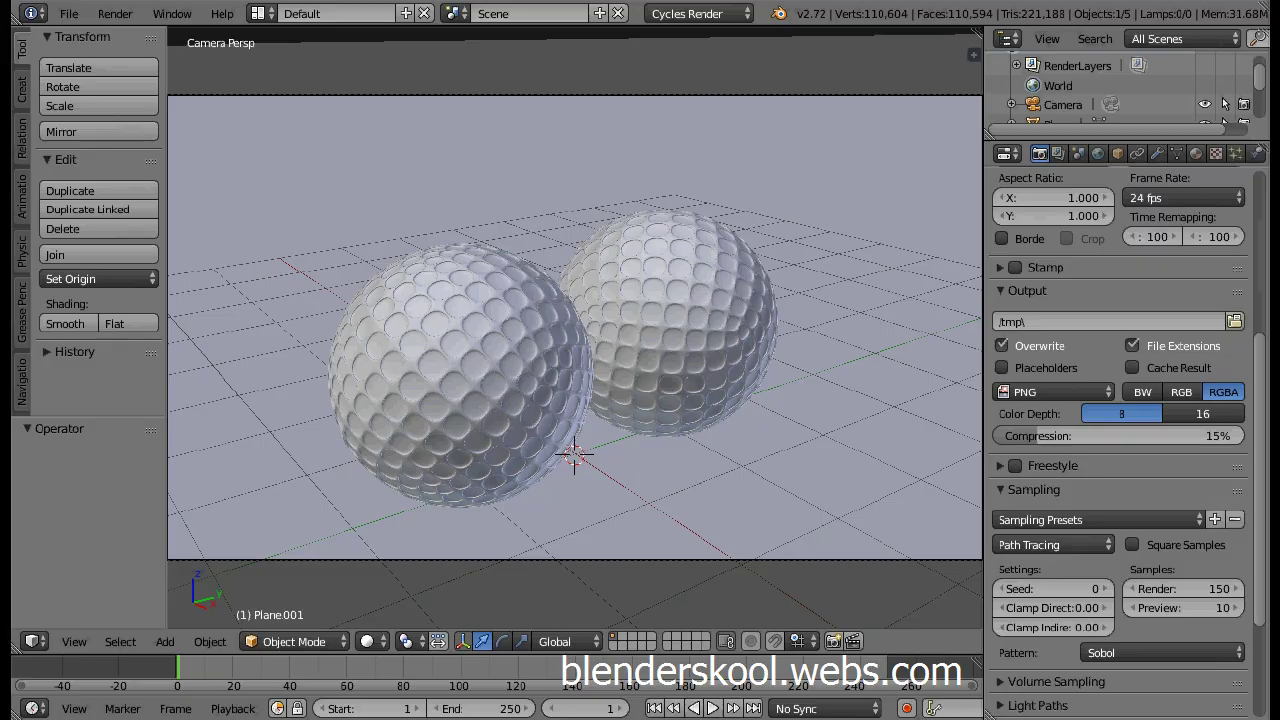
Step: Choose File > New to start over from the default scene
left_click(70, 13)
left_click(97, 38)
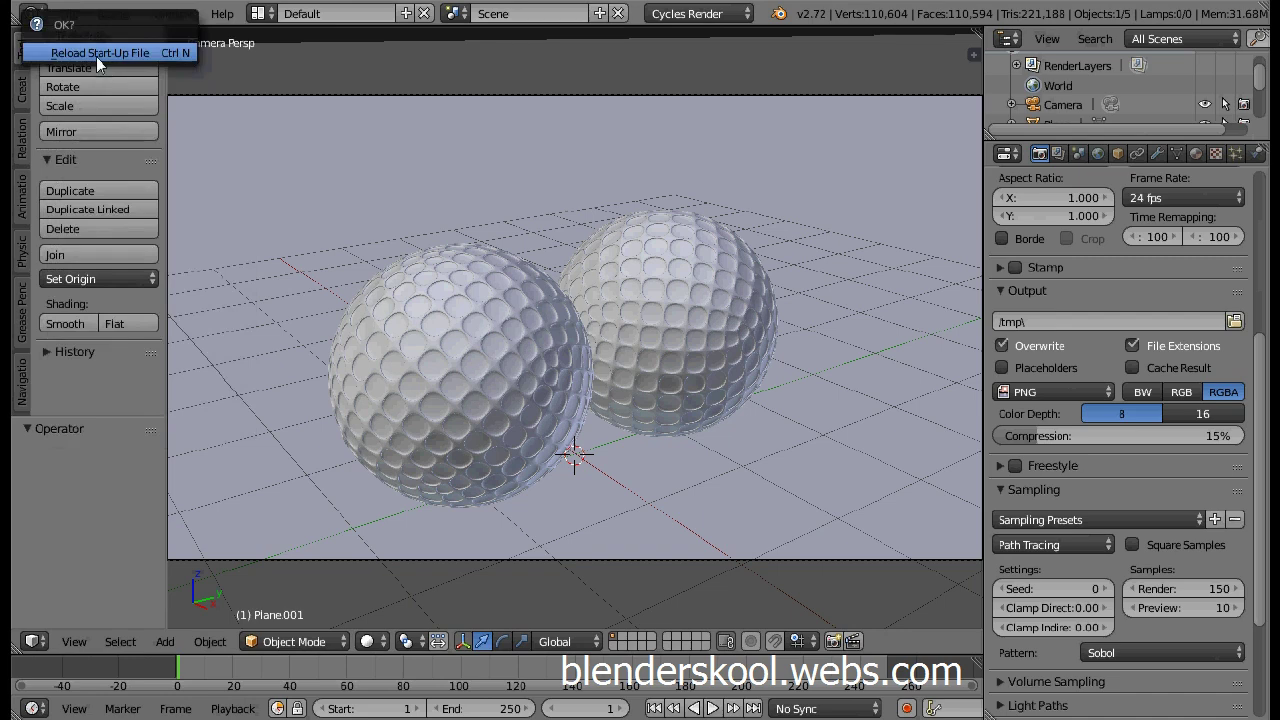
Step: Reload the default start-up scene and enable the Add Mesh: Extra Objects addon in User Preferences
left_click(92, 53)
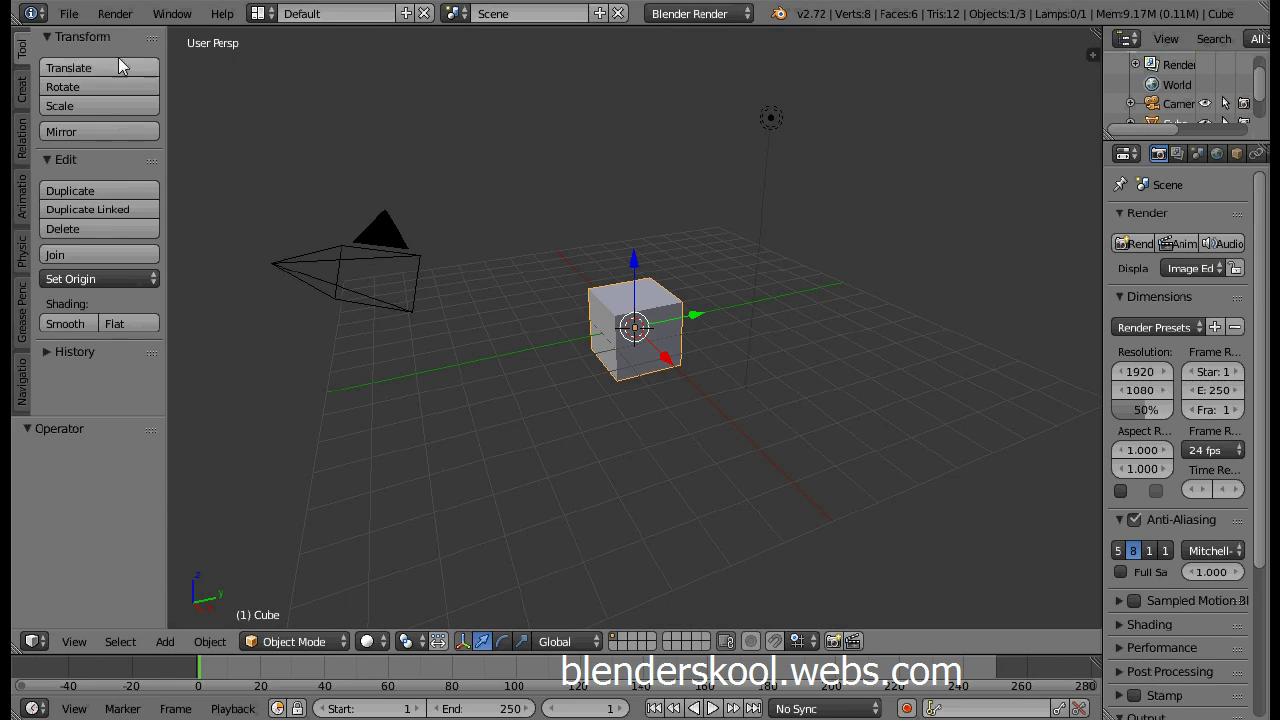
left_click(69, 14)
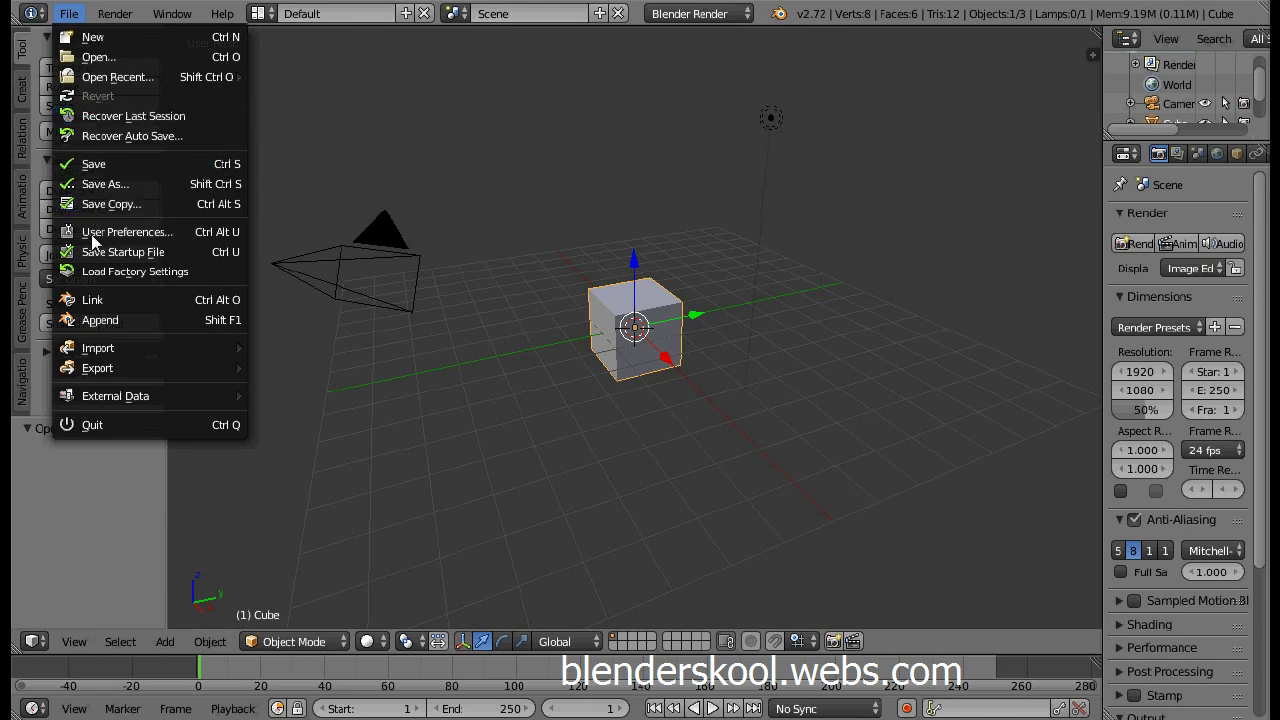
left_click(140, 236)
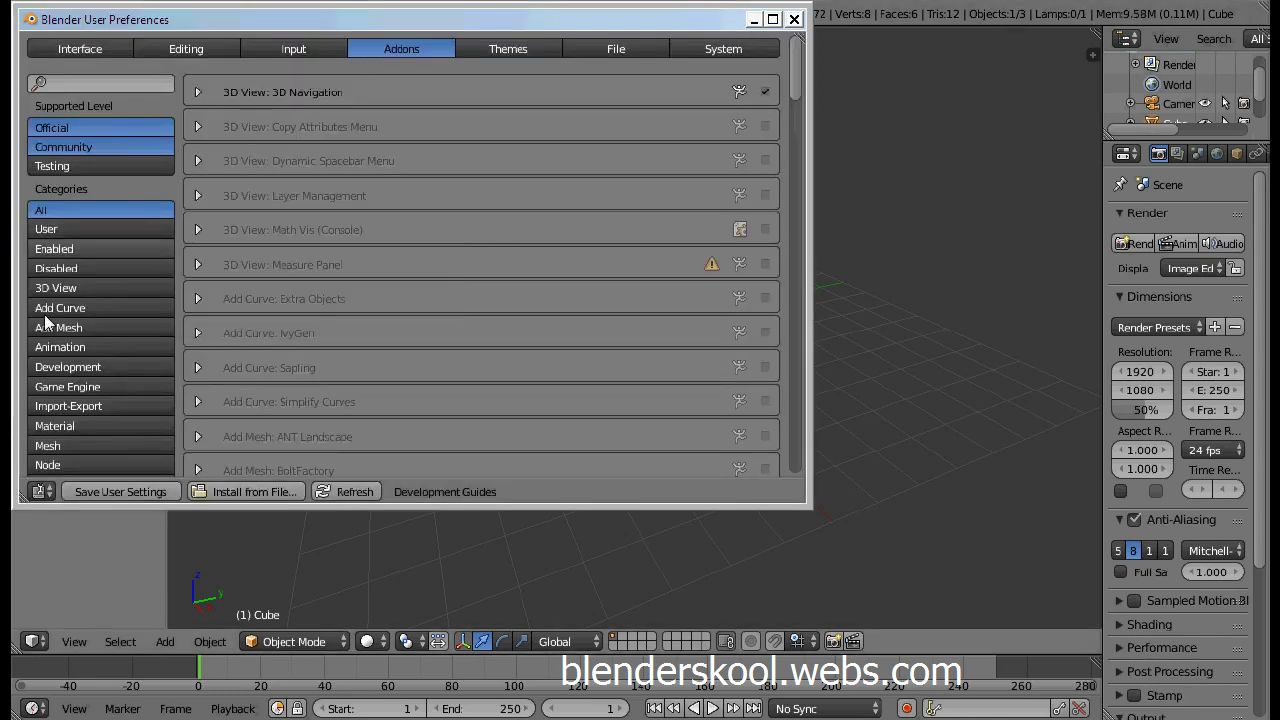
left_click(68, 328)
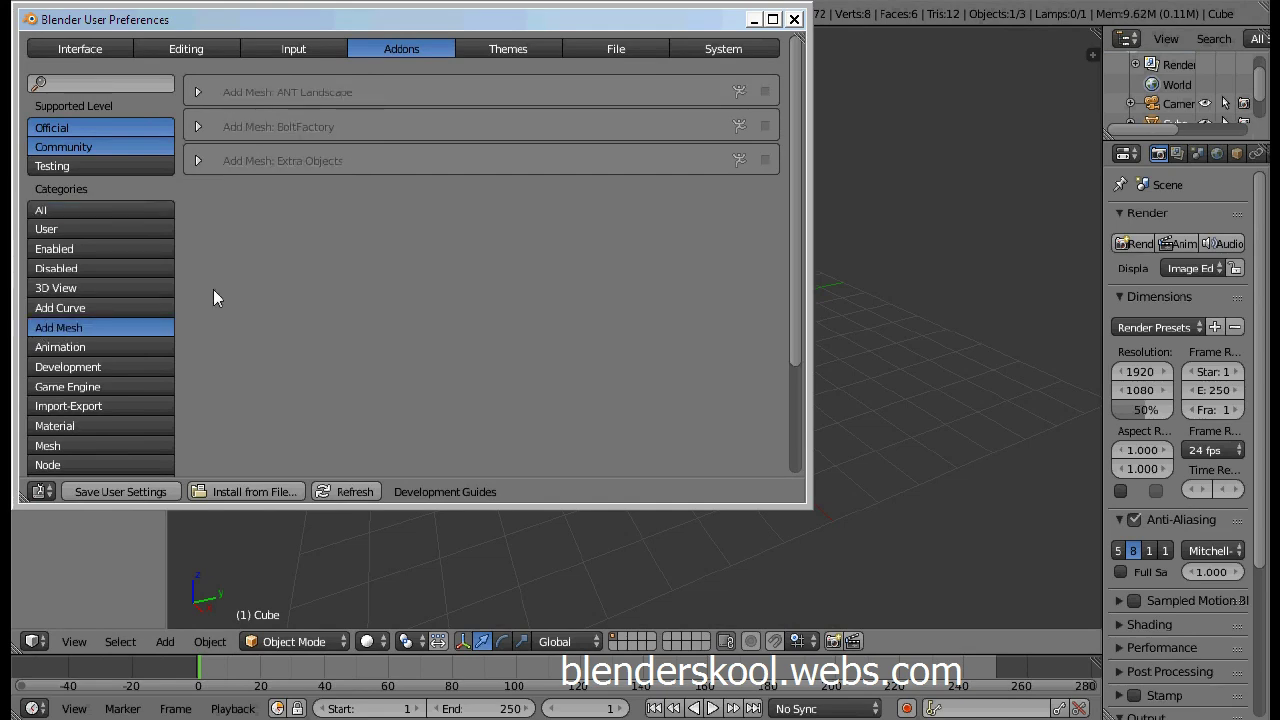
left_click(765, 160)
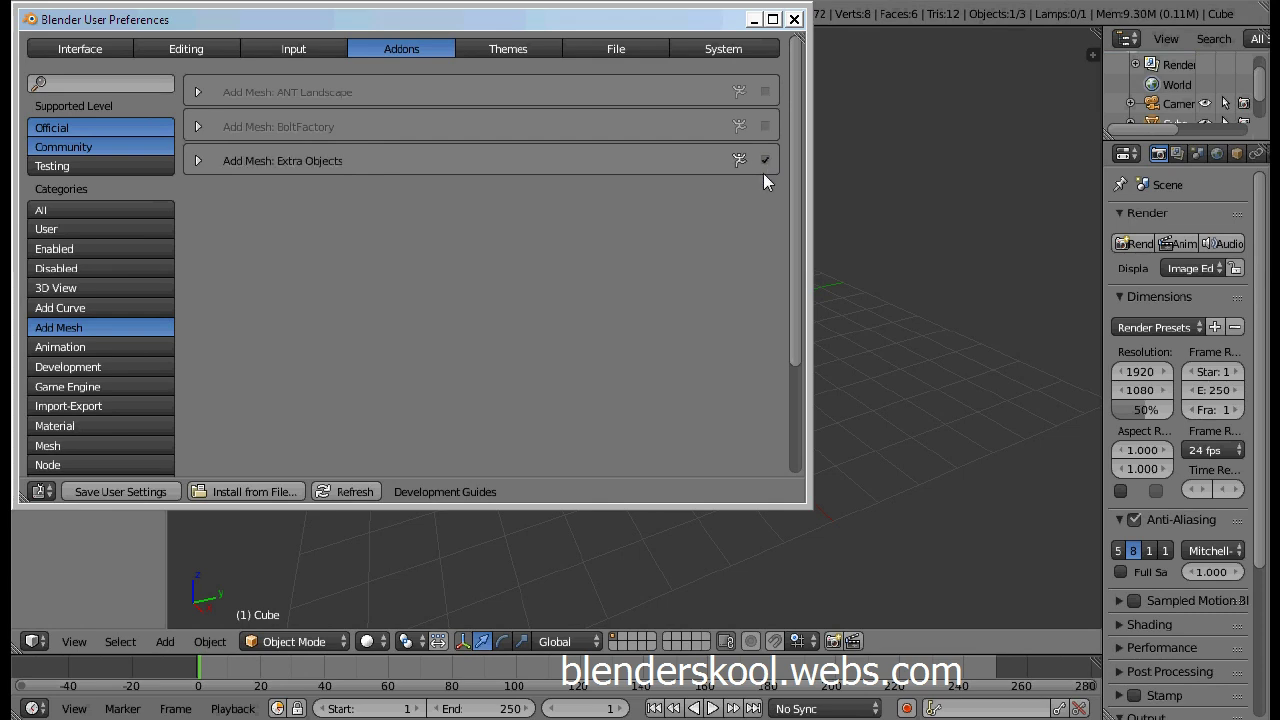
left_click(794, 19)
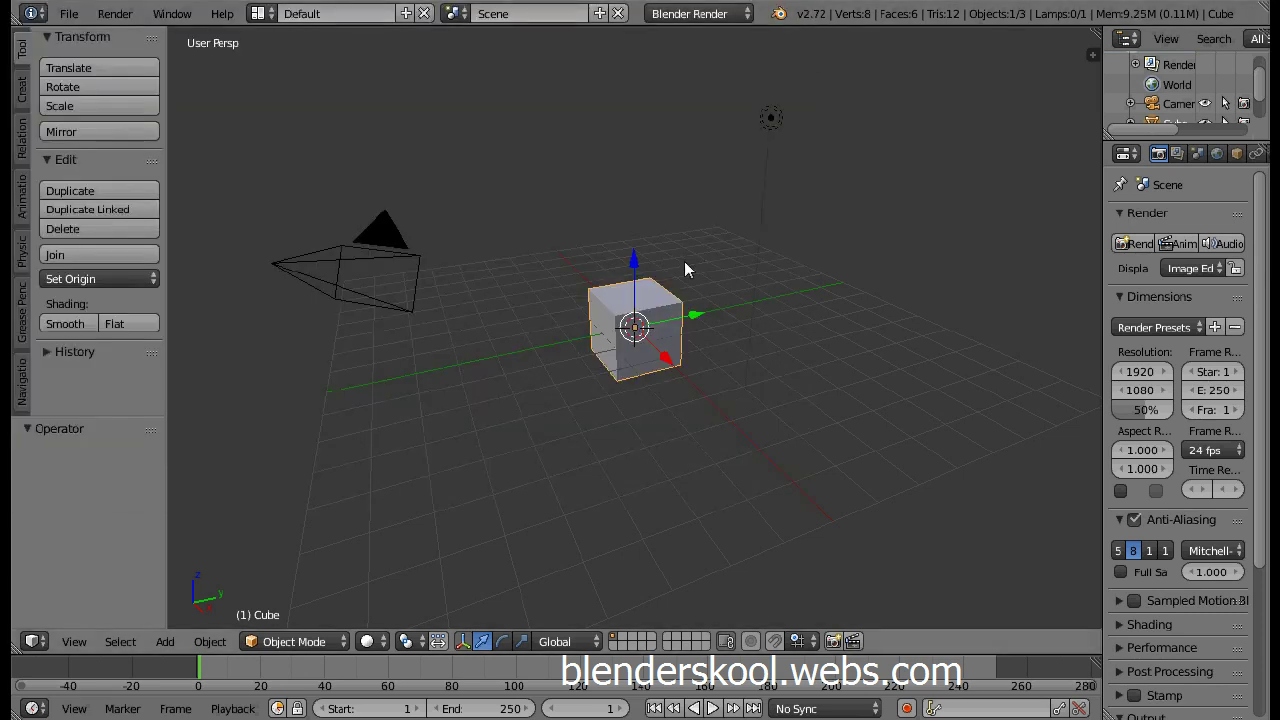
Step: Delete the default cube and add a PolySphere mesh in its place
key("x")
left_click(582, 337)
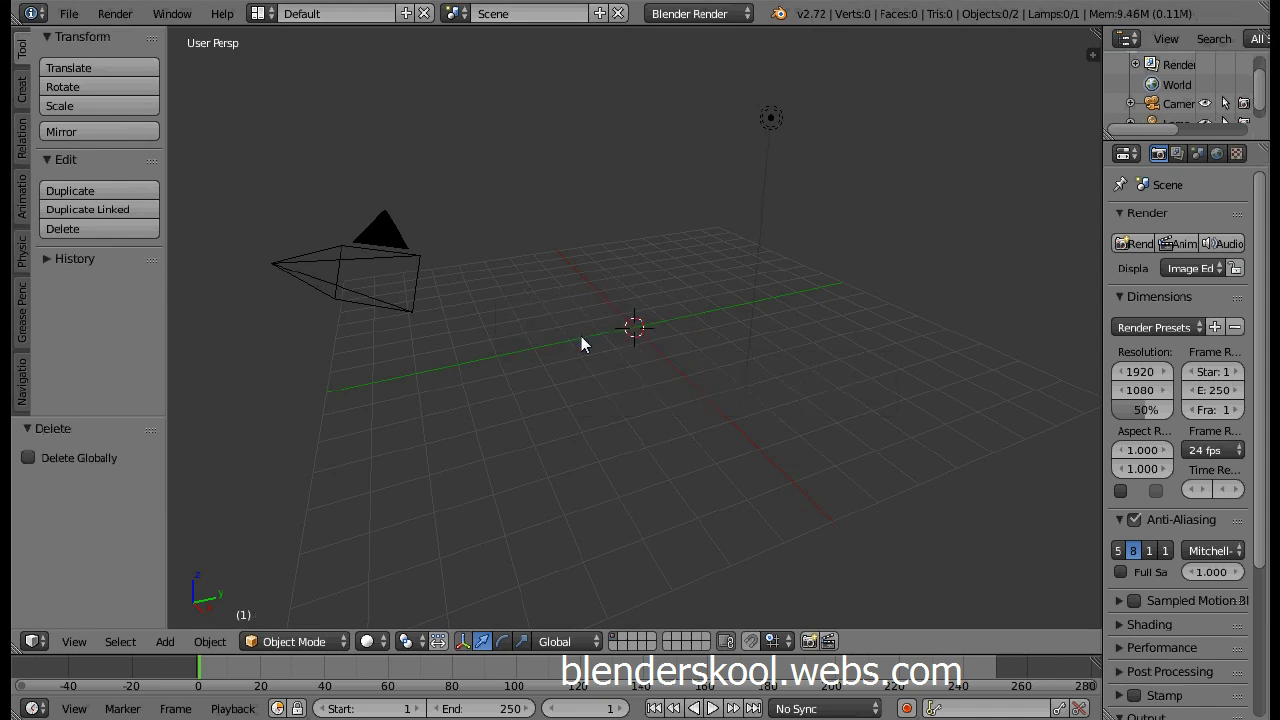
key("shift+a")
mouse_move(584, 301)
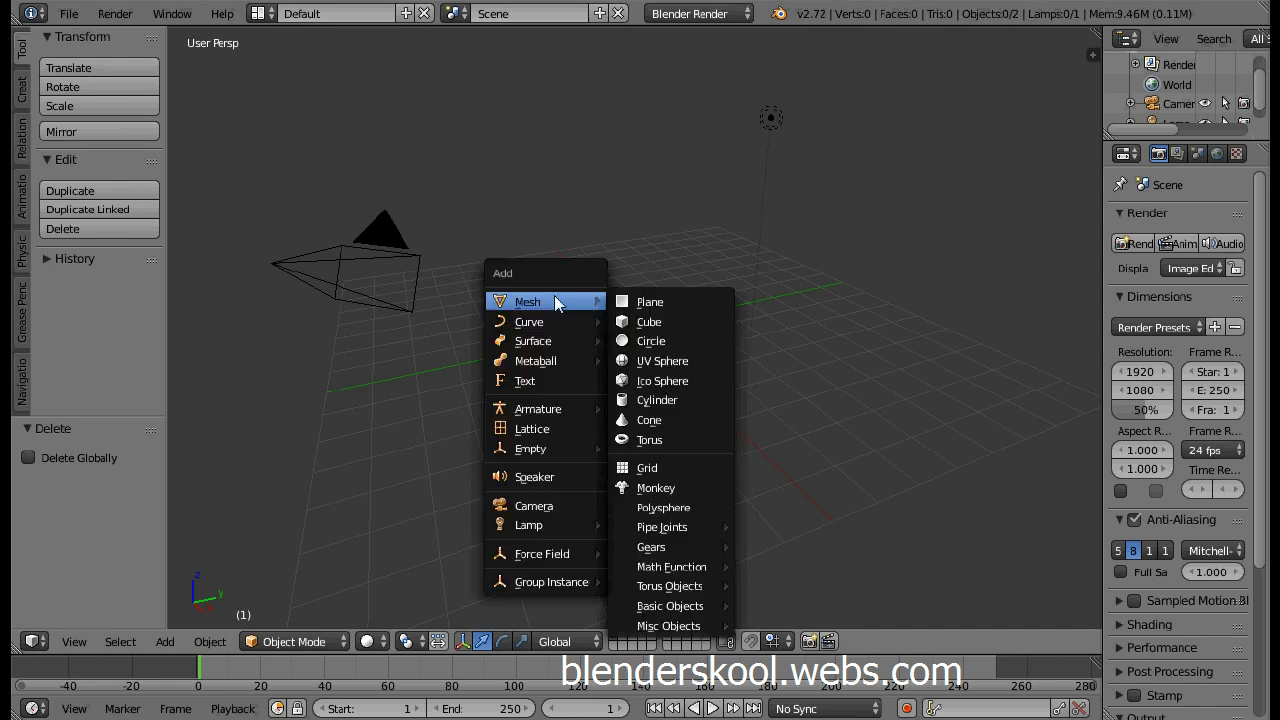
left_click(640, 508)
Step: Frame the PolySphere in the view and toggle into Edit Mode and back
key("KP_Decimal")
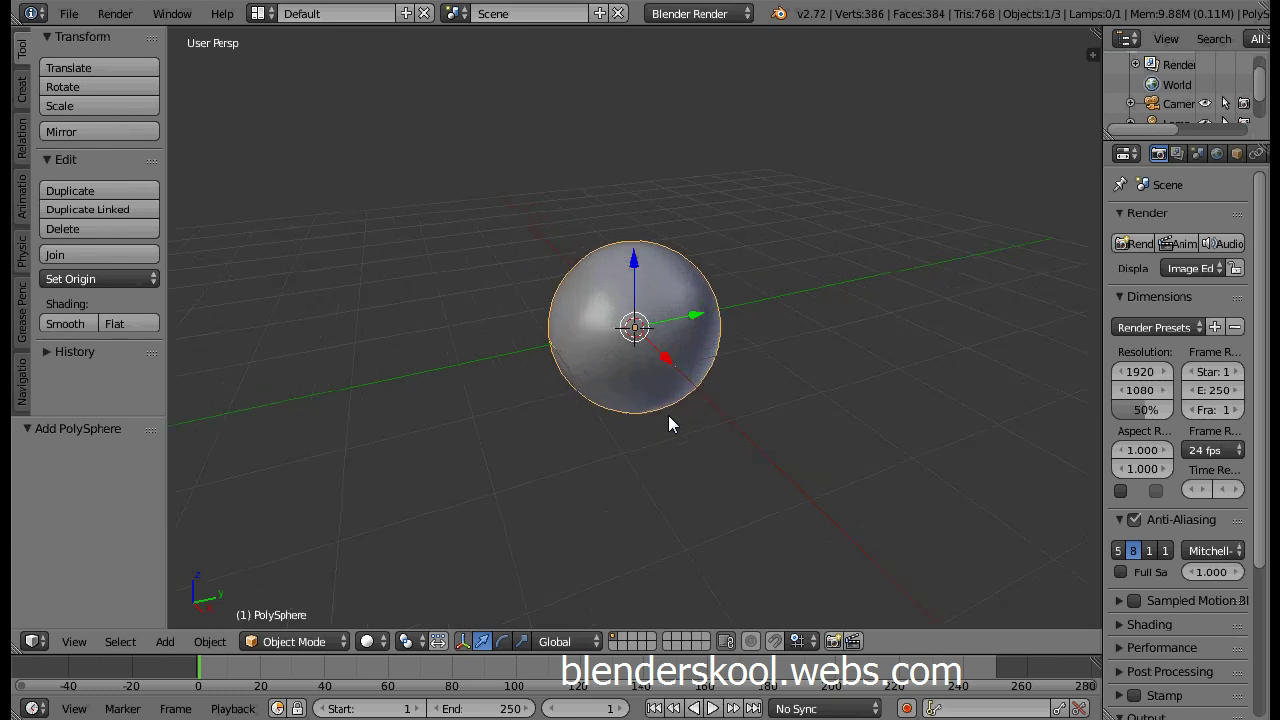
key("Tab")
key("Tab")
key("Tab")
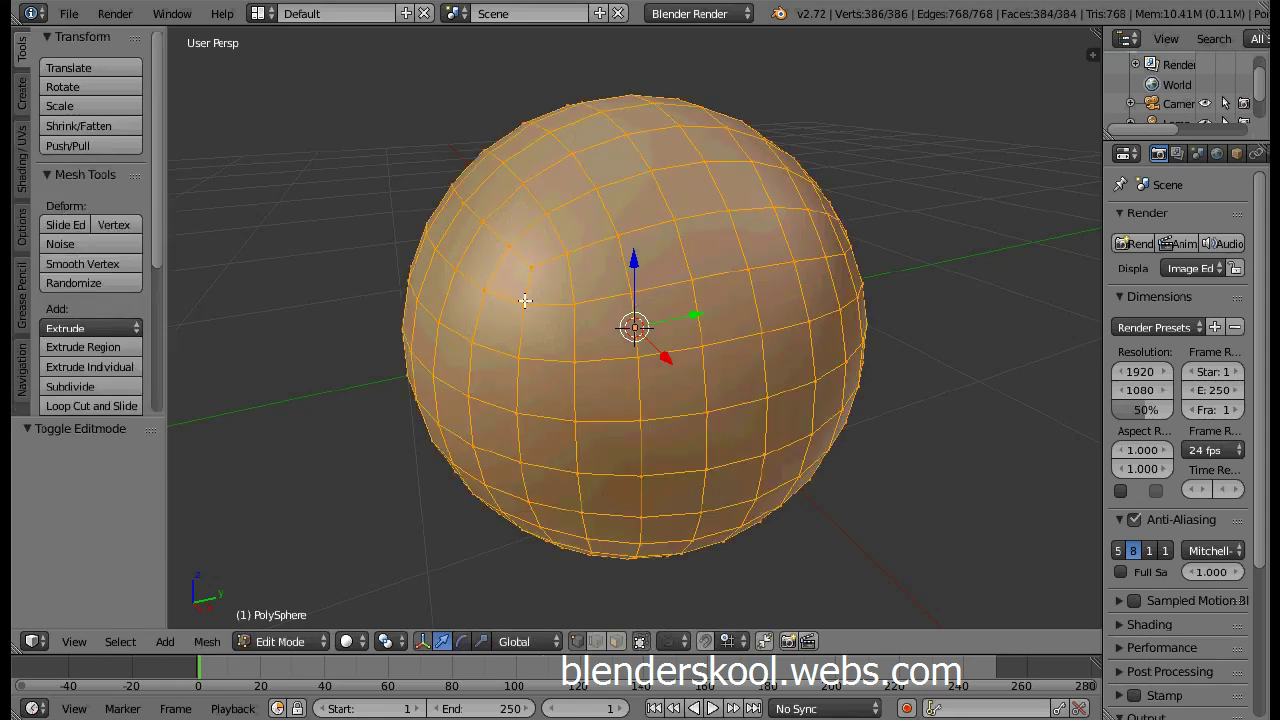
key("Tab")
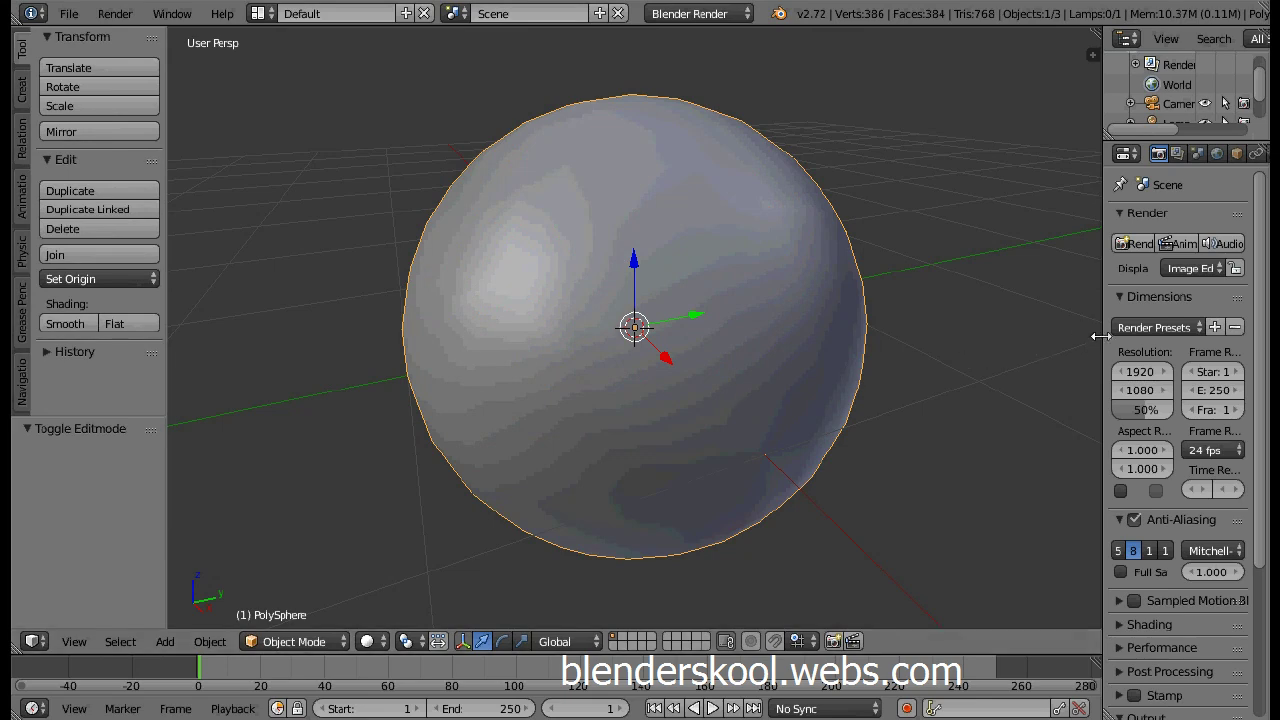
Step: Add a Subdivision Surface modifier to the PolySphere with viewport level 2
left_click_drag(1100, 336, 952, 338)
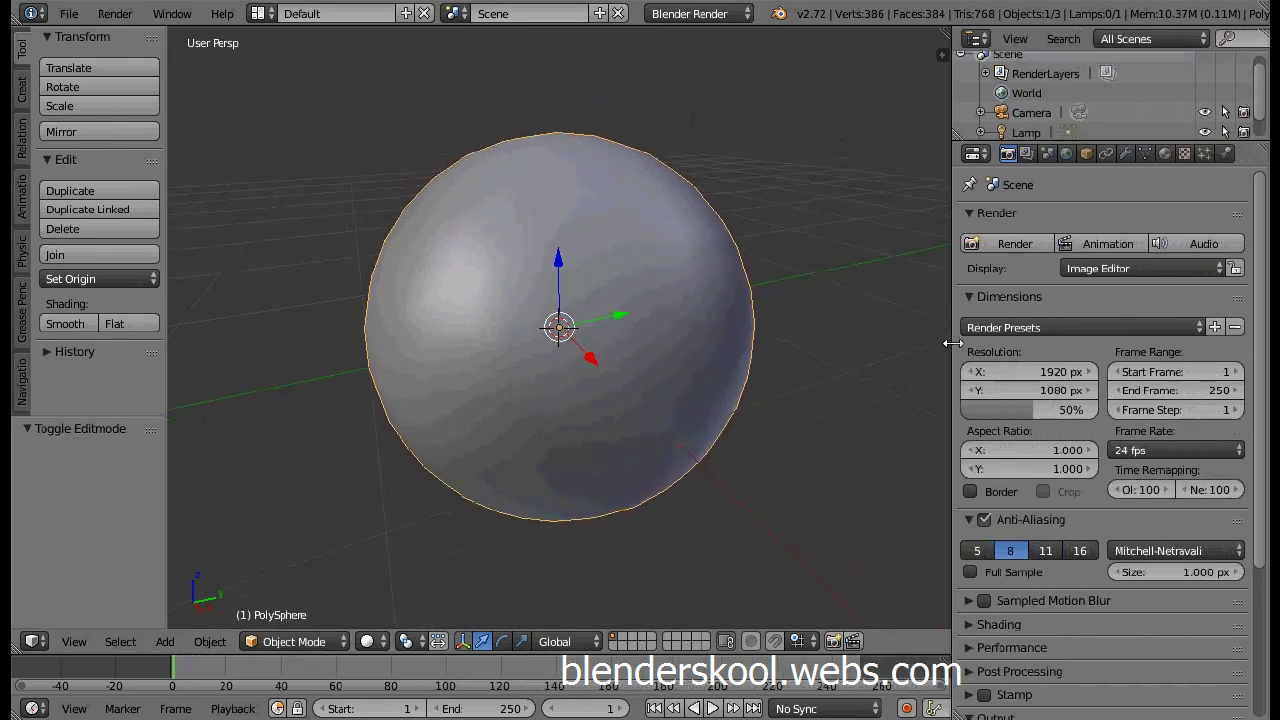
left_click(1126, 153)
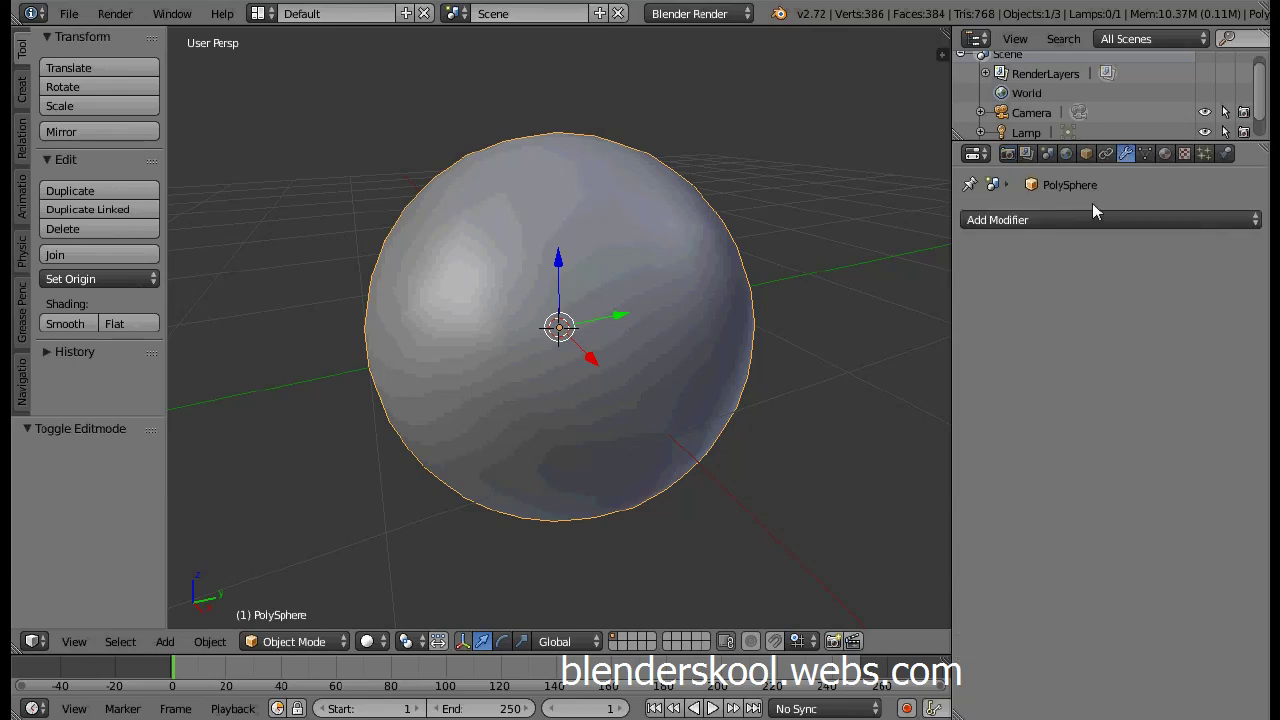
left_click(975, 222)
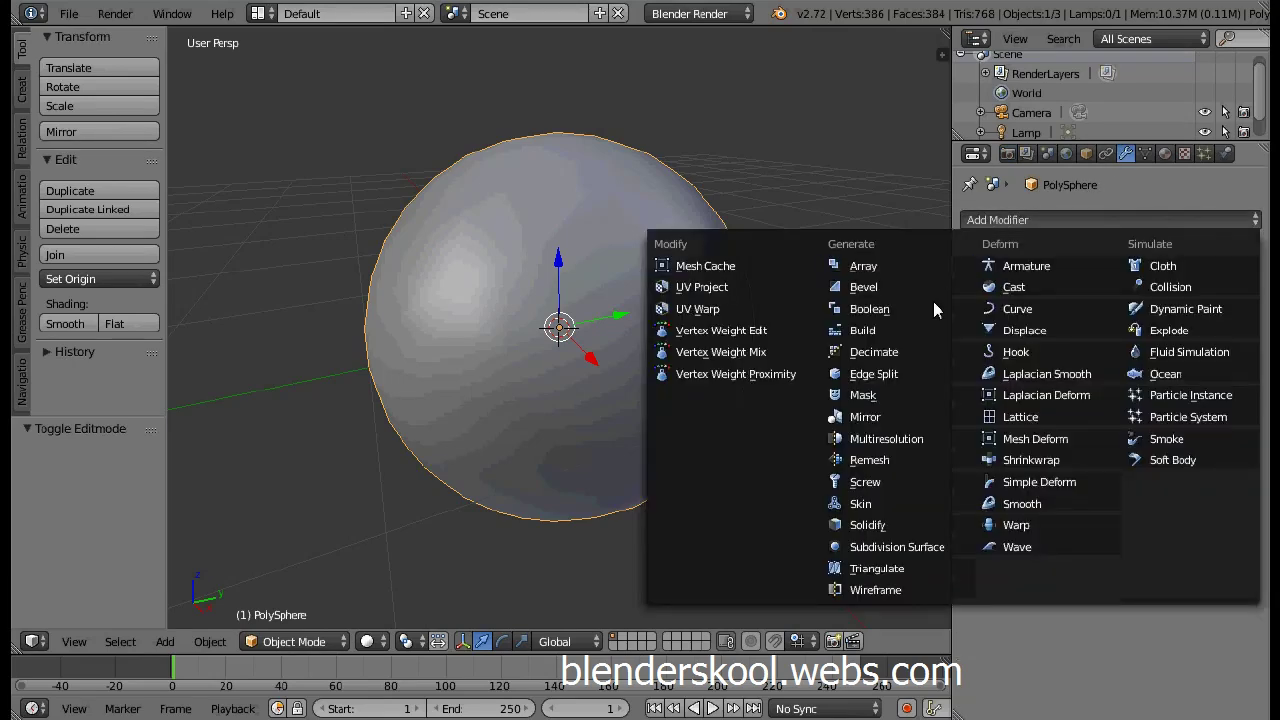
left_click(890, 550)
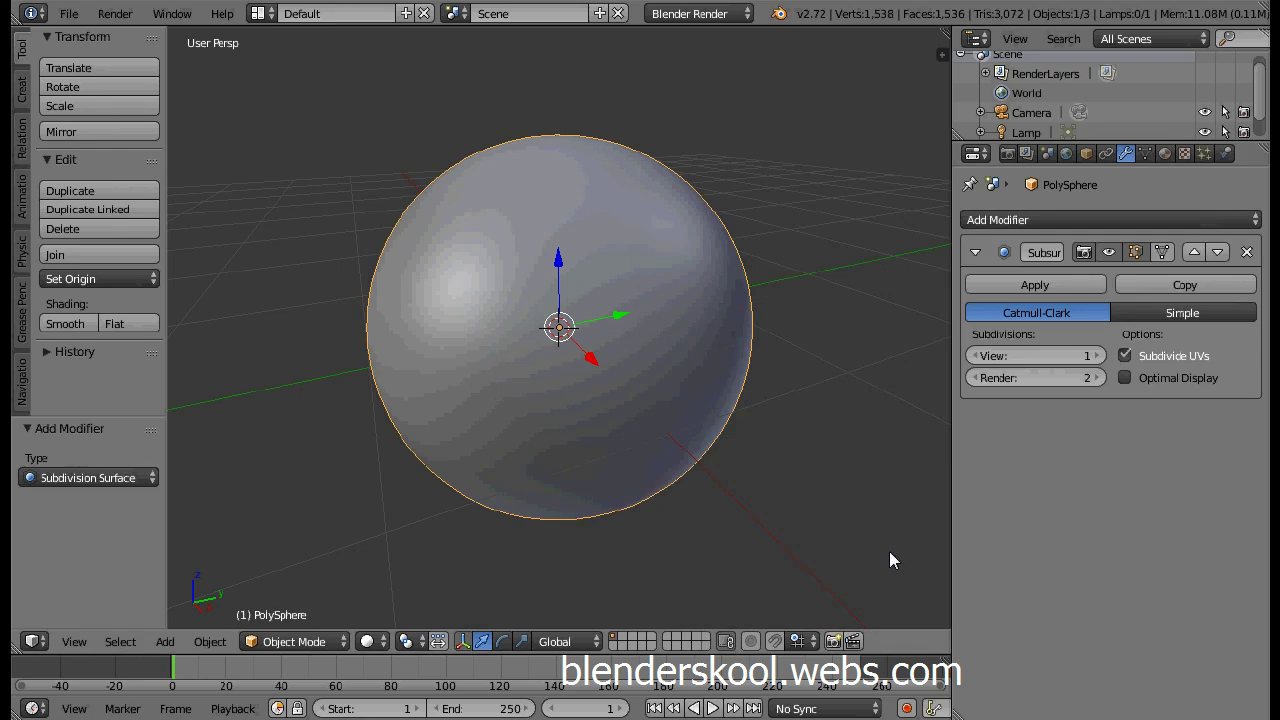
left_click(1099, 357)
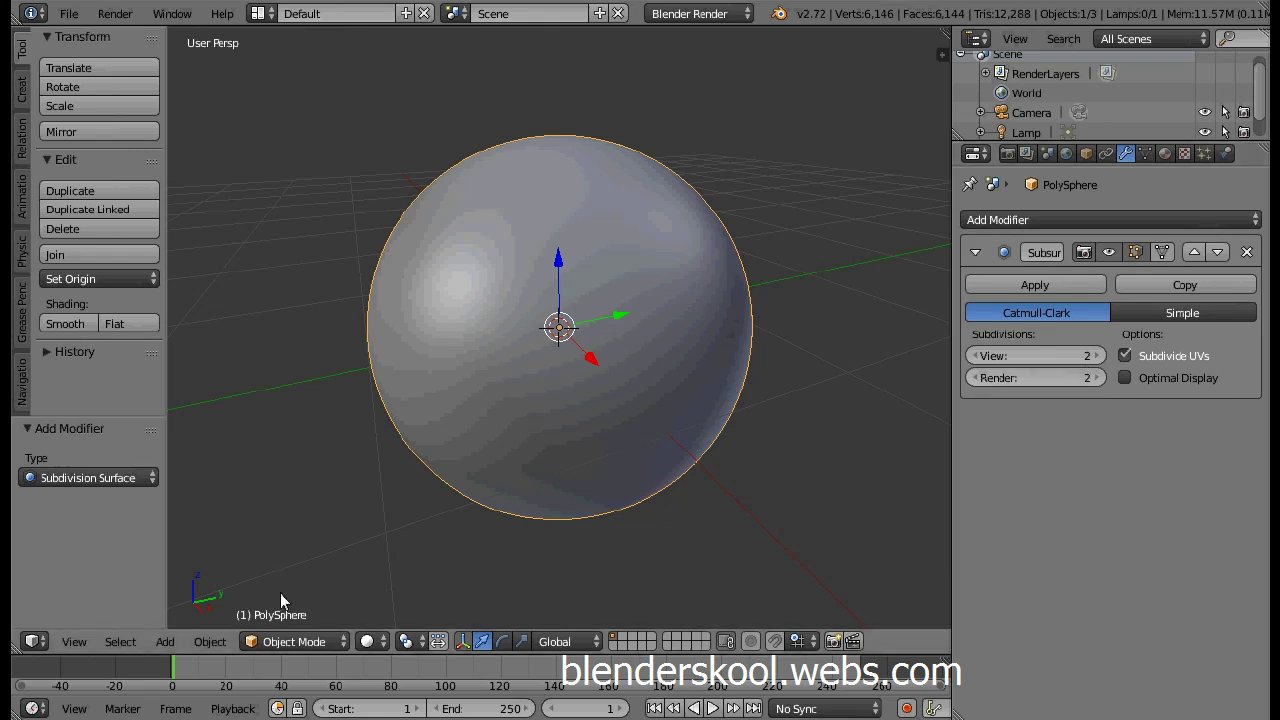
Step: Switch the viewport to an orthographic front view of the sphere
left_click(84, 641)
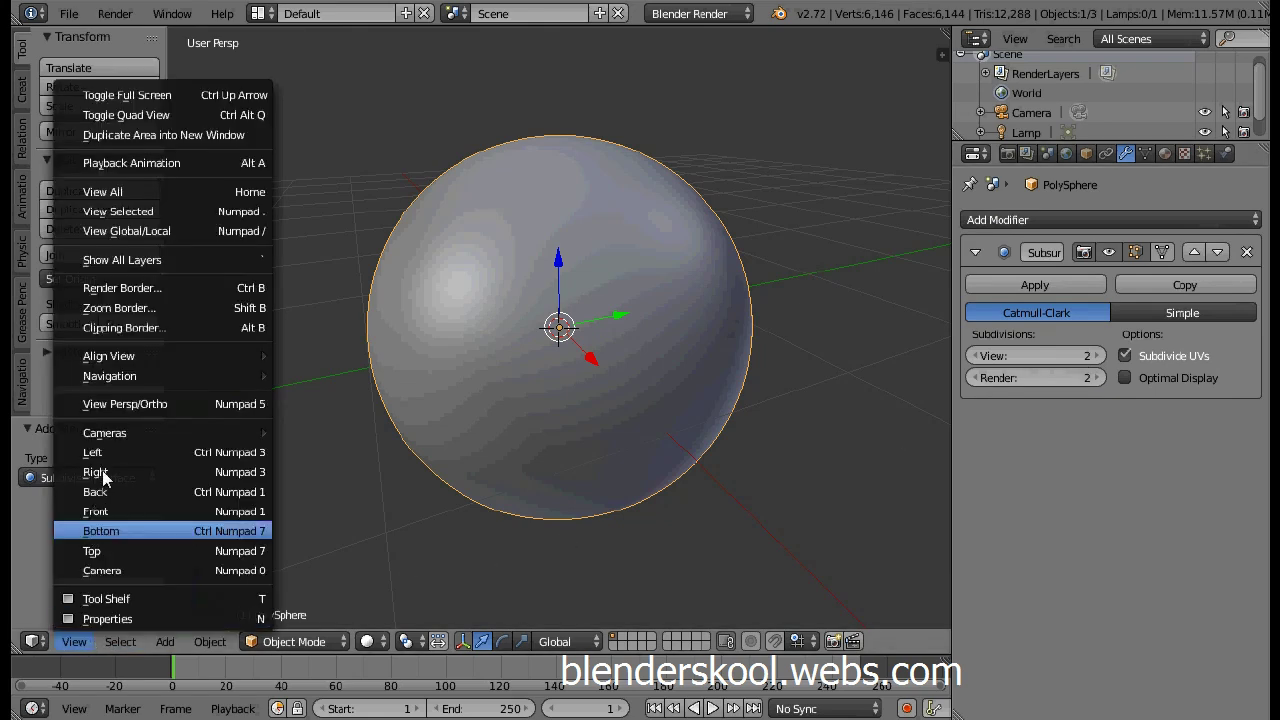
left_click(140, 404)
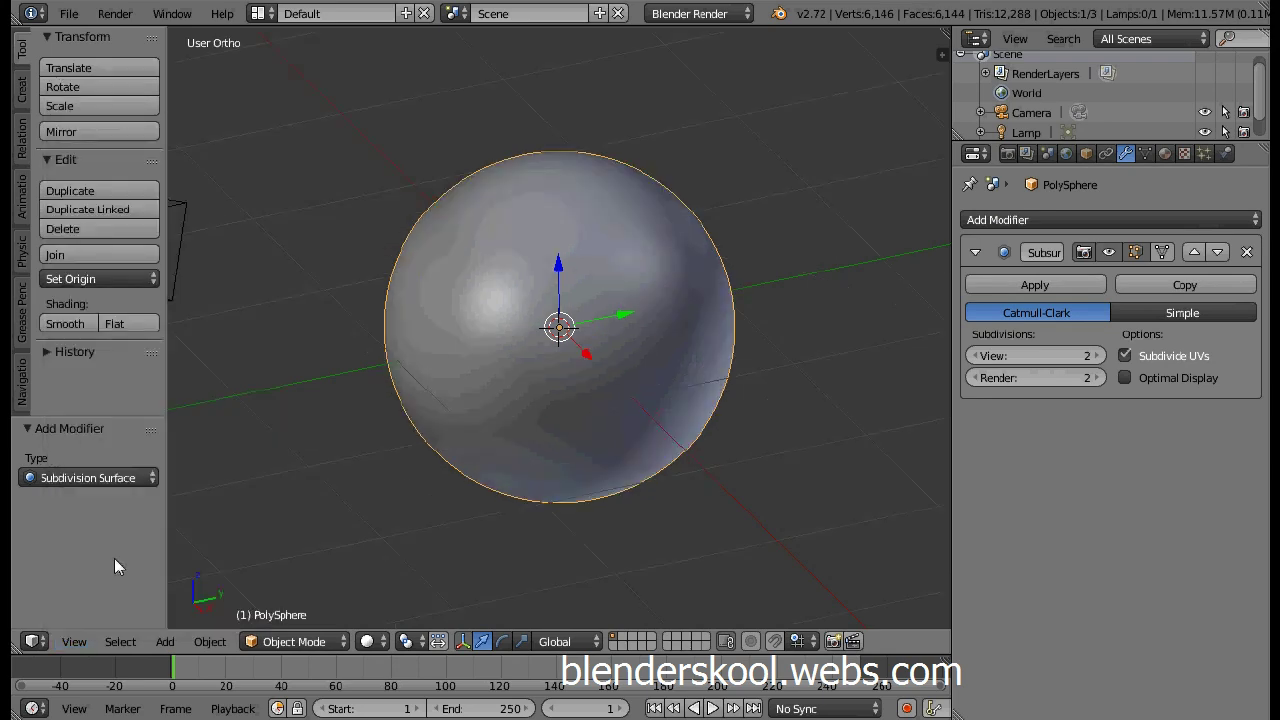
left_click(84, 641)
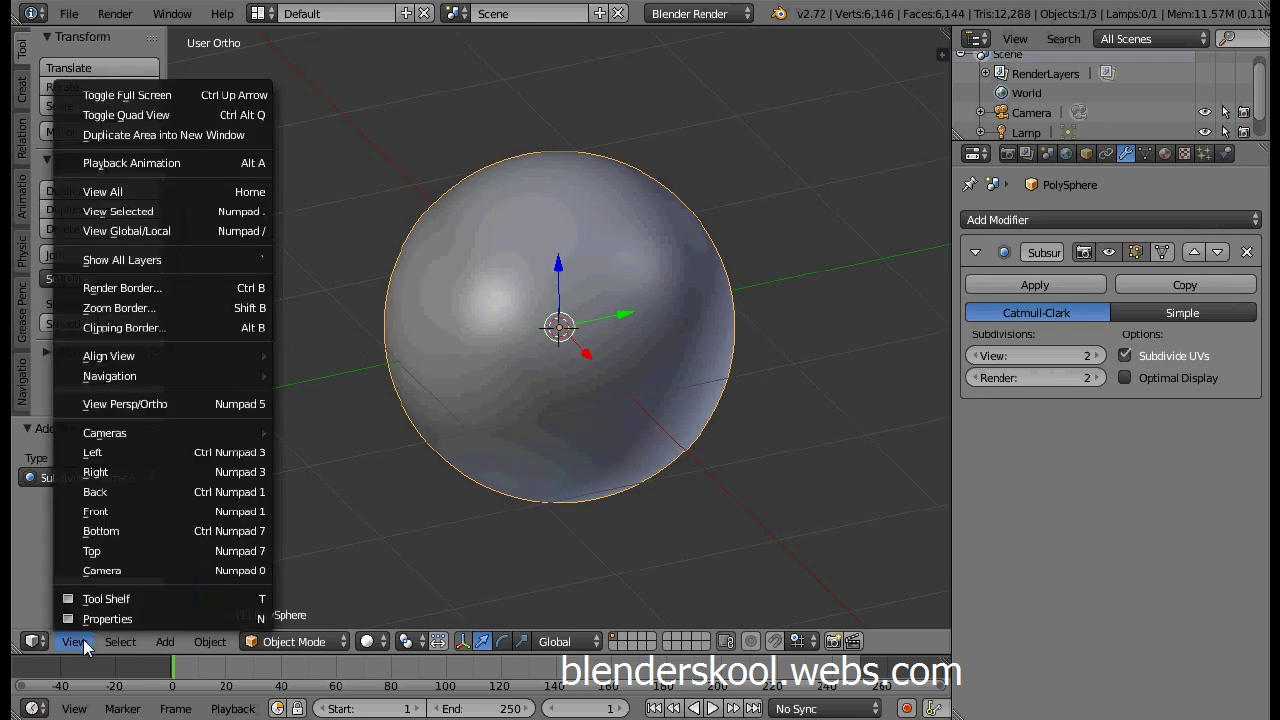
left_click(95, 512)
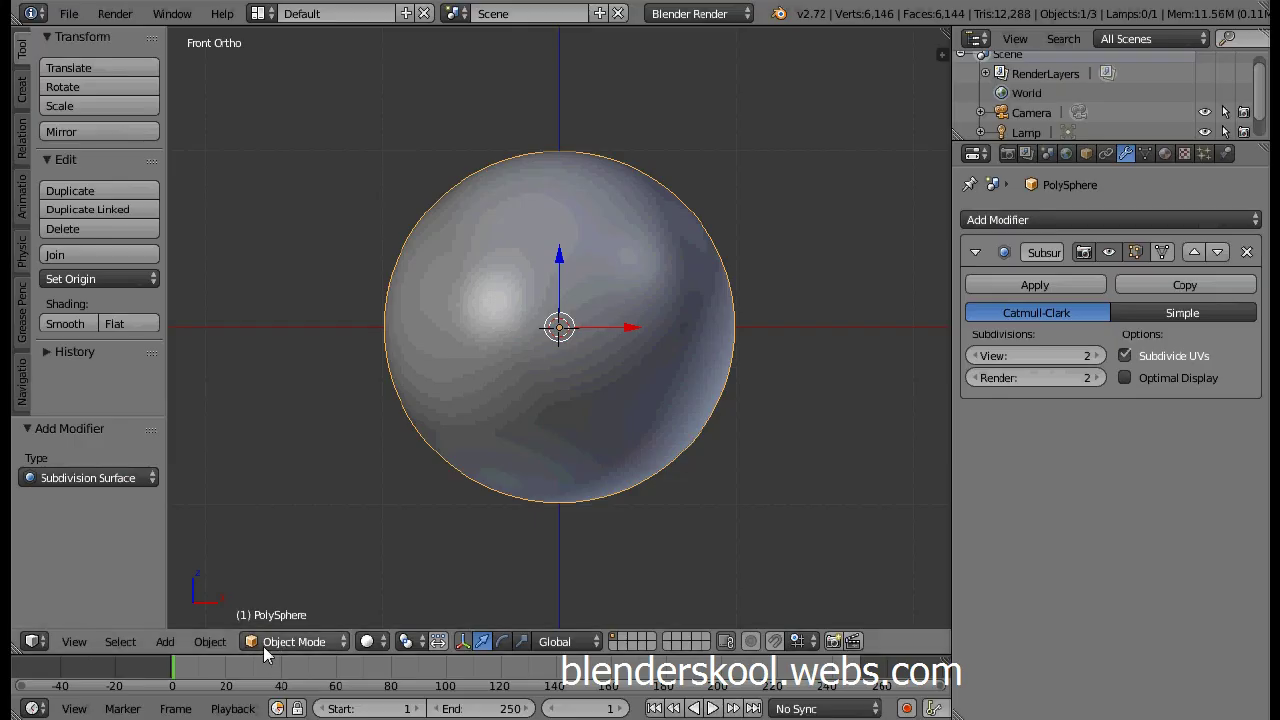
Step: In Edit Mode, extrude each sphere face individually with a 0.005 offset, giving 3,456 faces
left_click(268, 641)
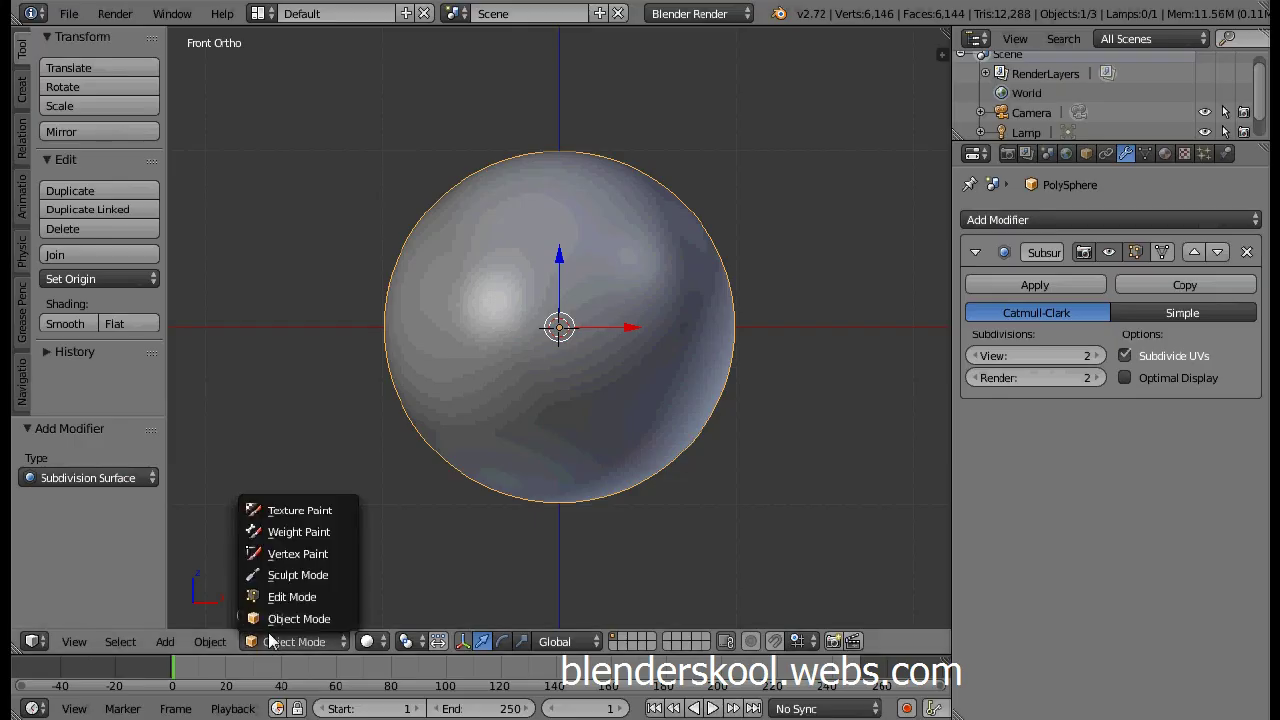
left_click(285, 596)
scroll(481, 504, "up", 1)
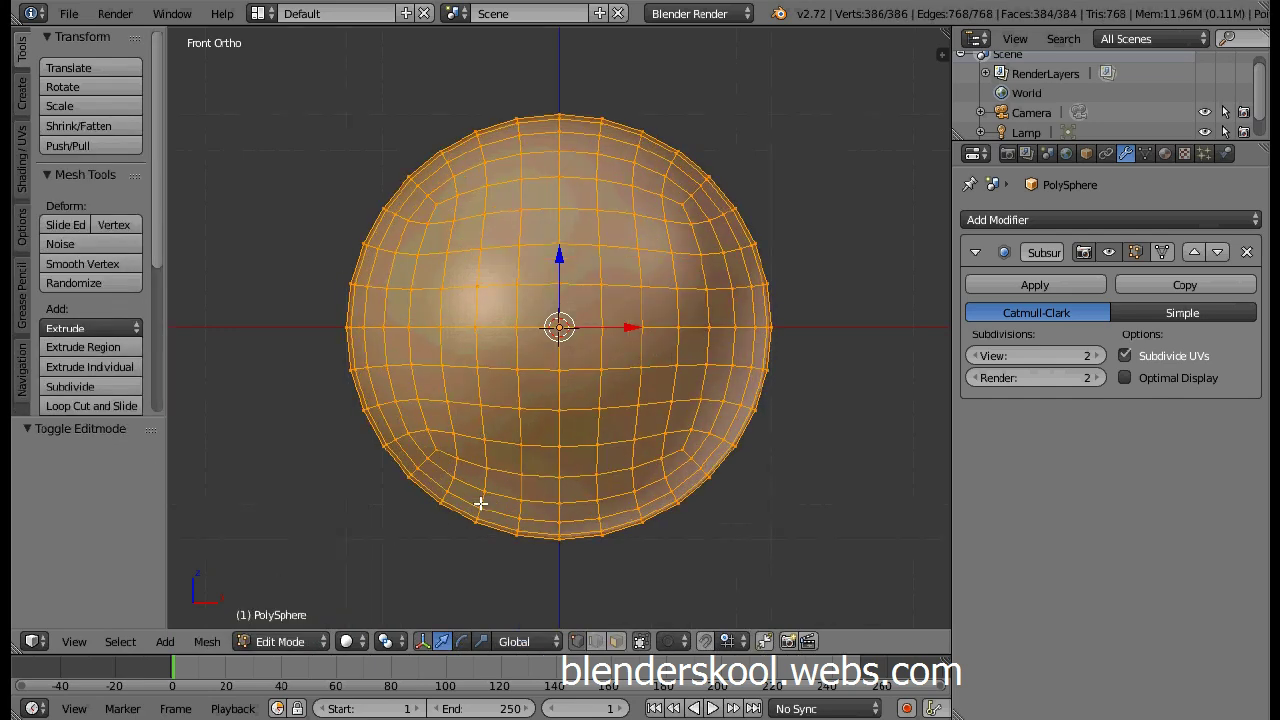
scroll(481, 504, "up", 1)
key("alt+e")
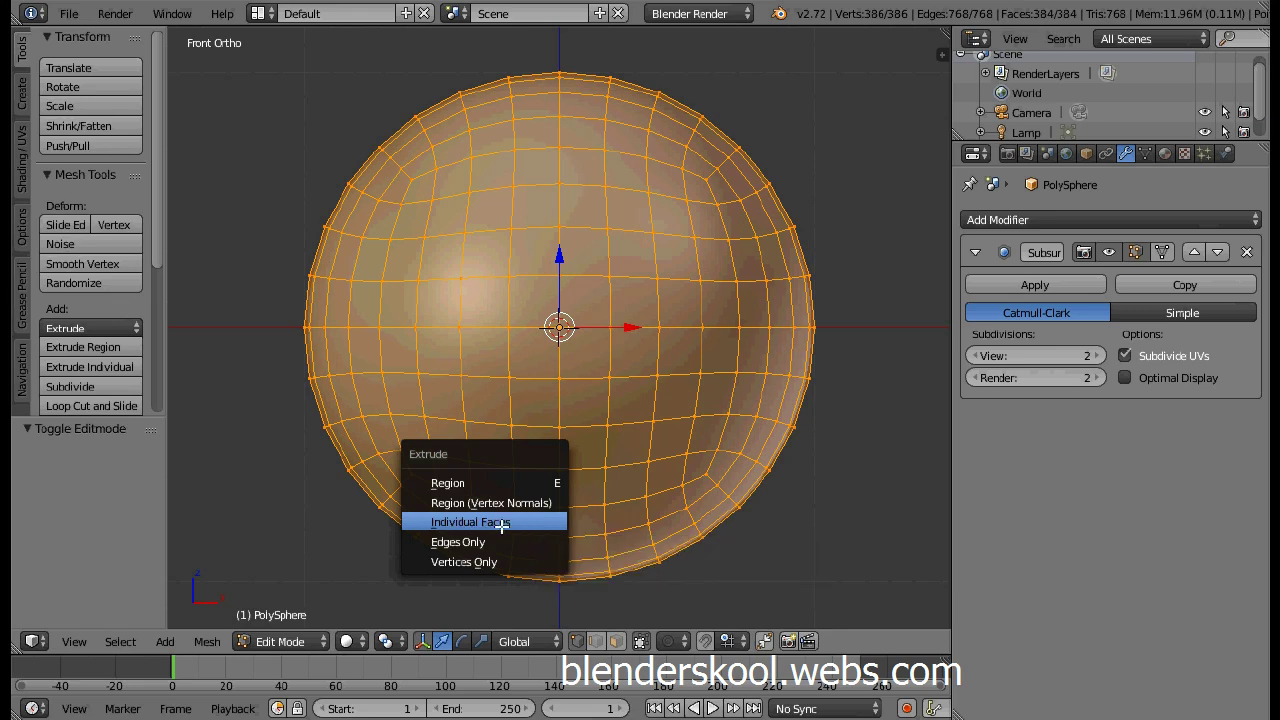
left_click(501, 523)
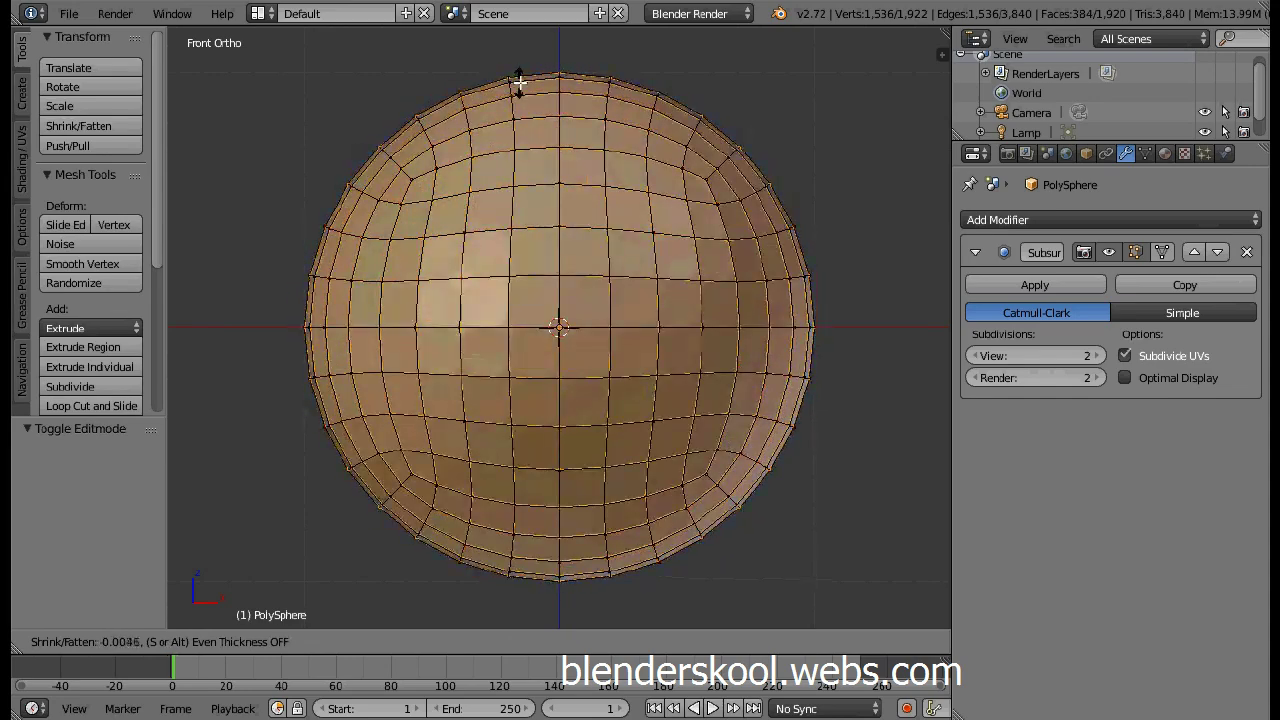
left_click(520, 79)
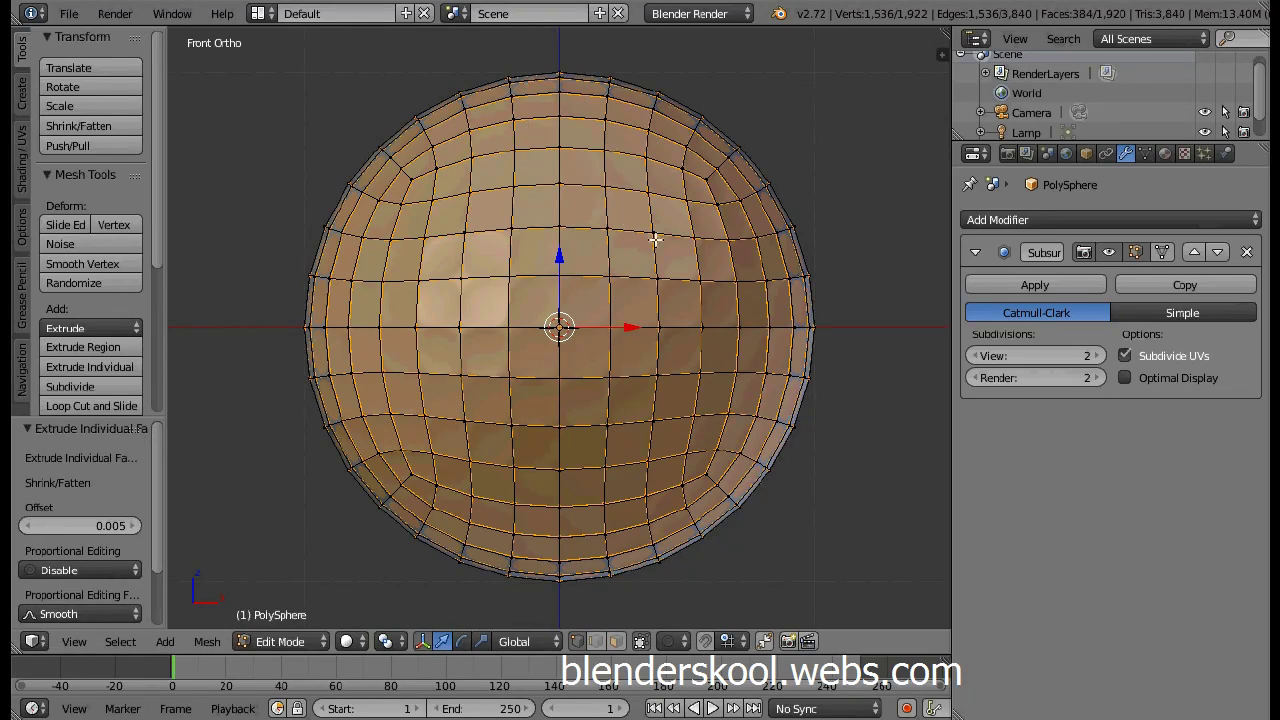
Step: Extrude the faces again in place and Shrink/Fatten them inward by 0.015 to form dimples
key("e")
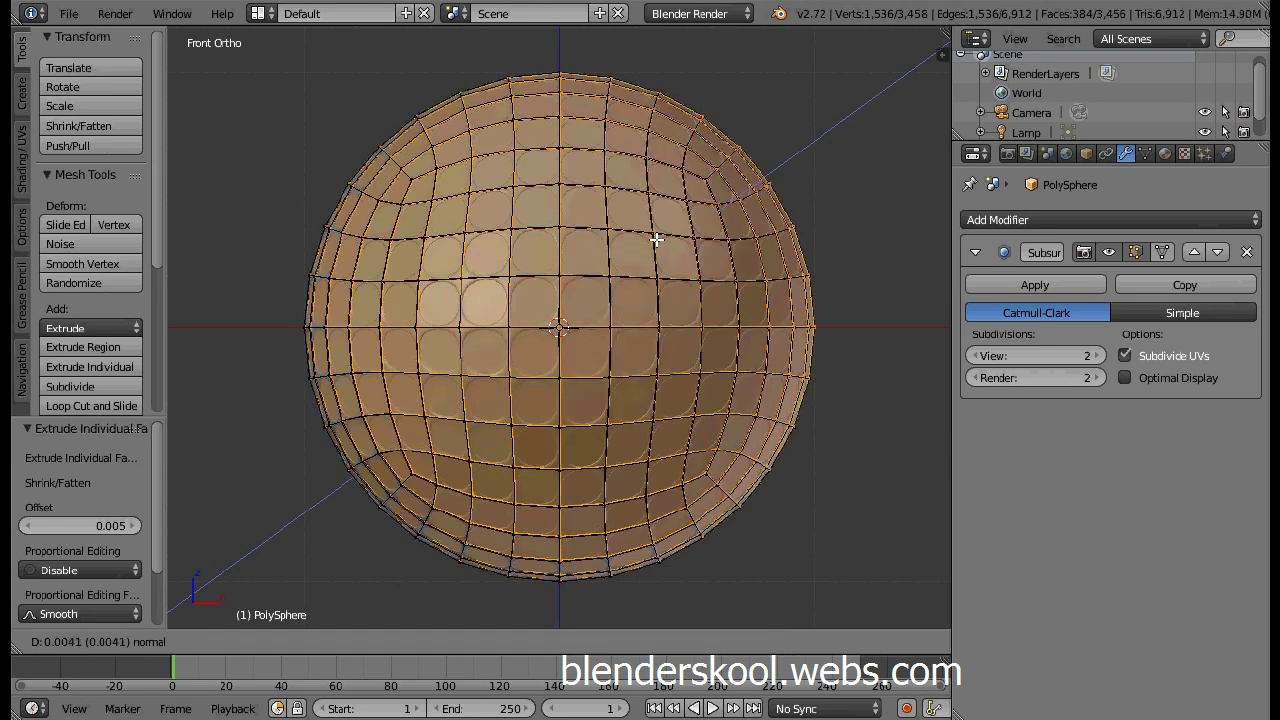
right_click(656, 239)
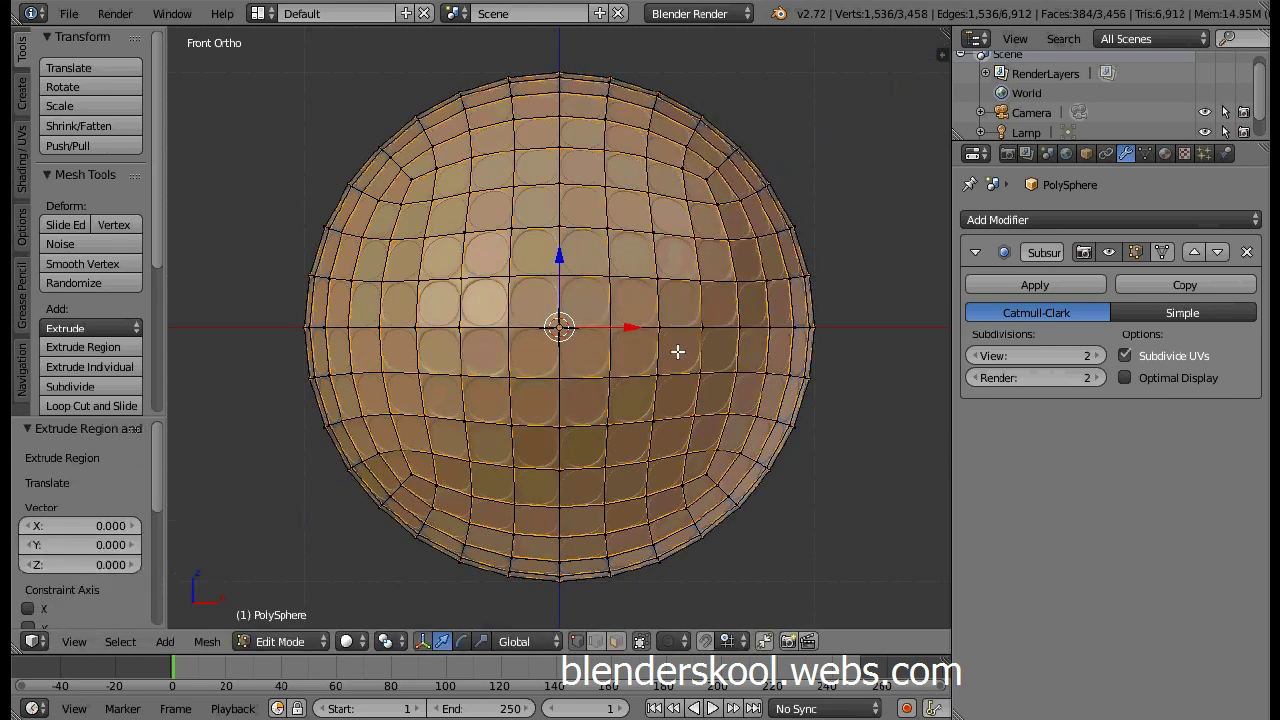
key("alt+s")
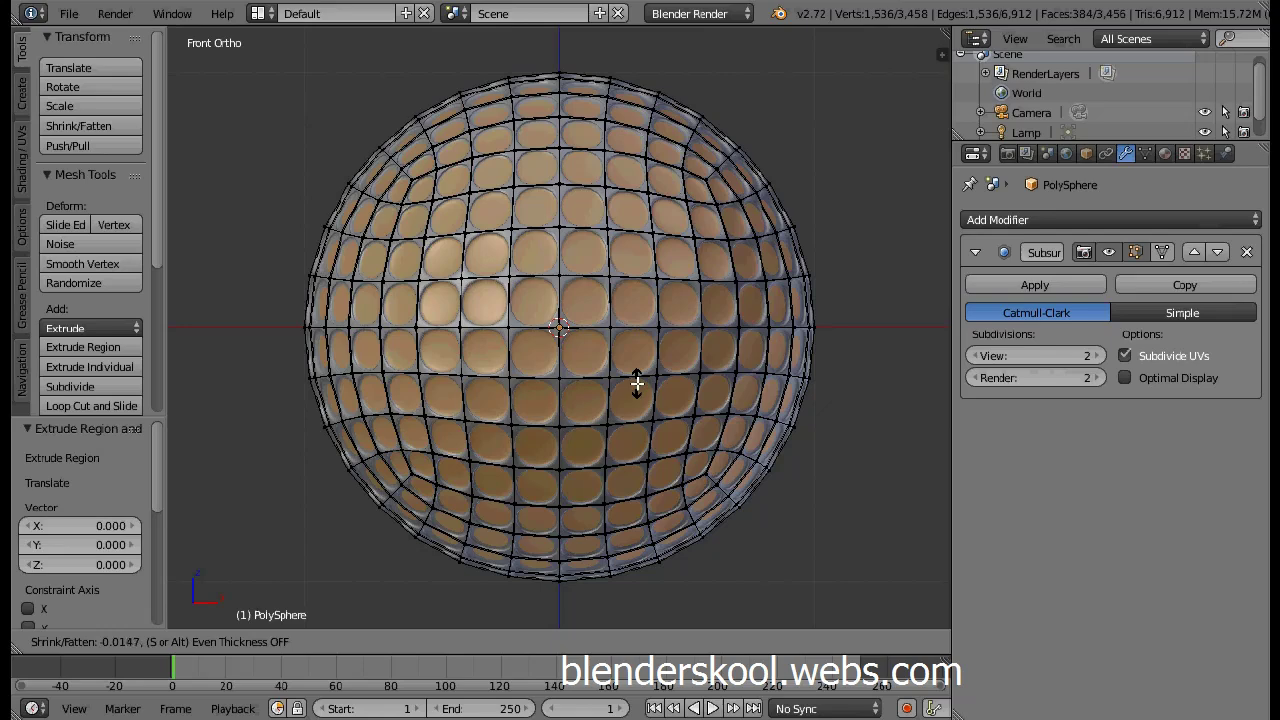
left_click(637, 383)
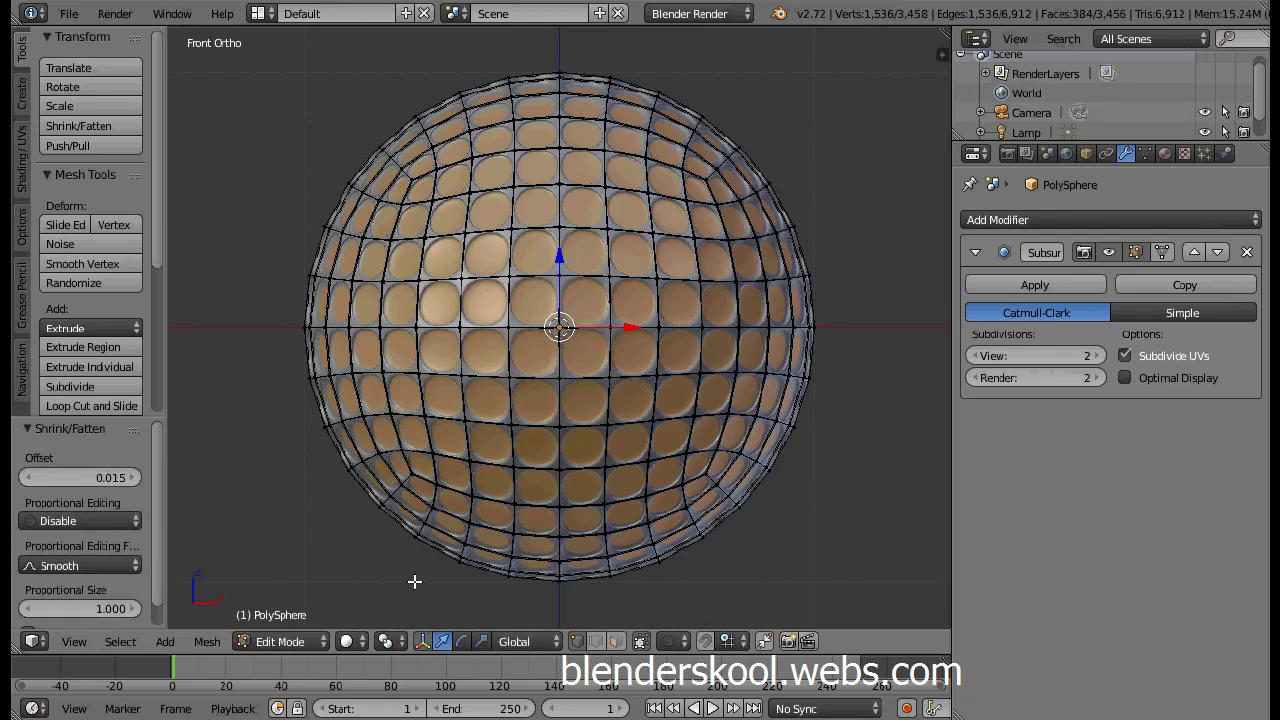
left_click(312, 639)
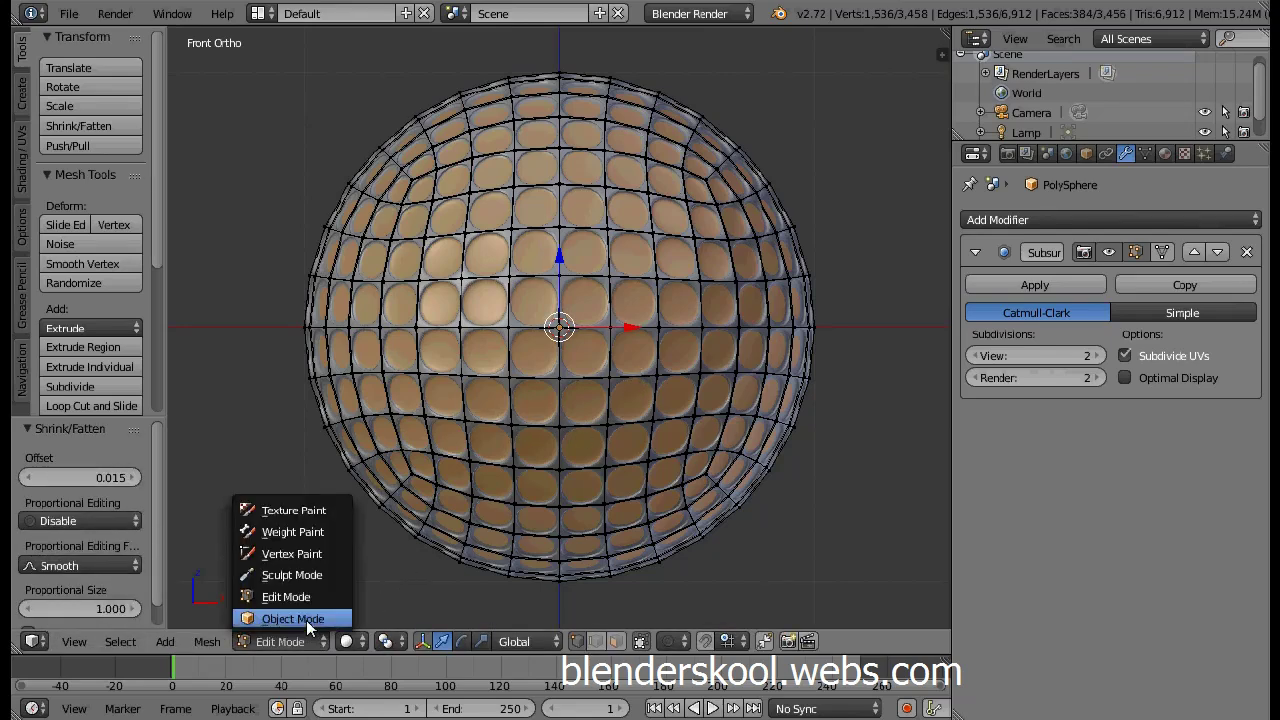
Step: Return to Object Mode and apply the Subdivision Surface modifier
left_click(306, 620)
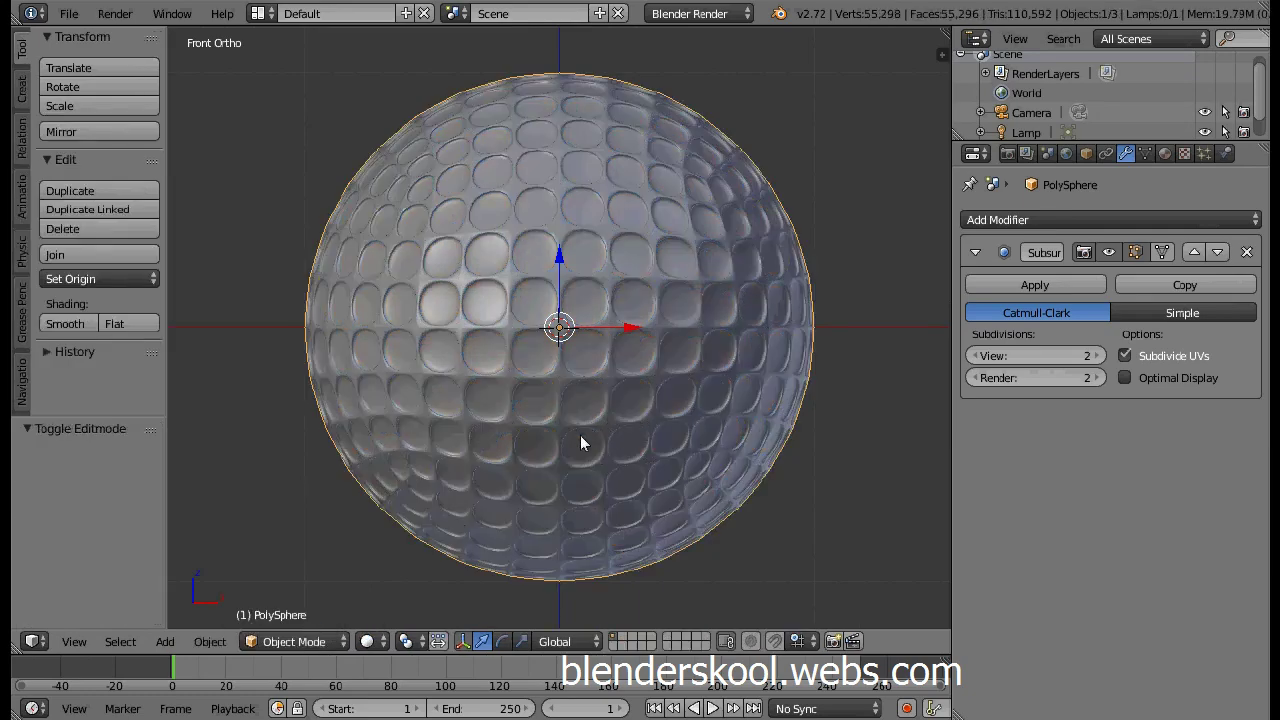
middle_click_drag(583, 443, 540, 451)
scroll(622, 258, "up", 2)
scroll(622, 258, "up", 1)
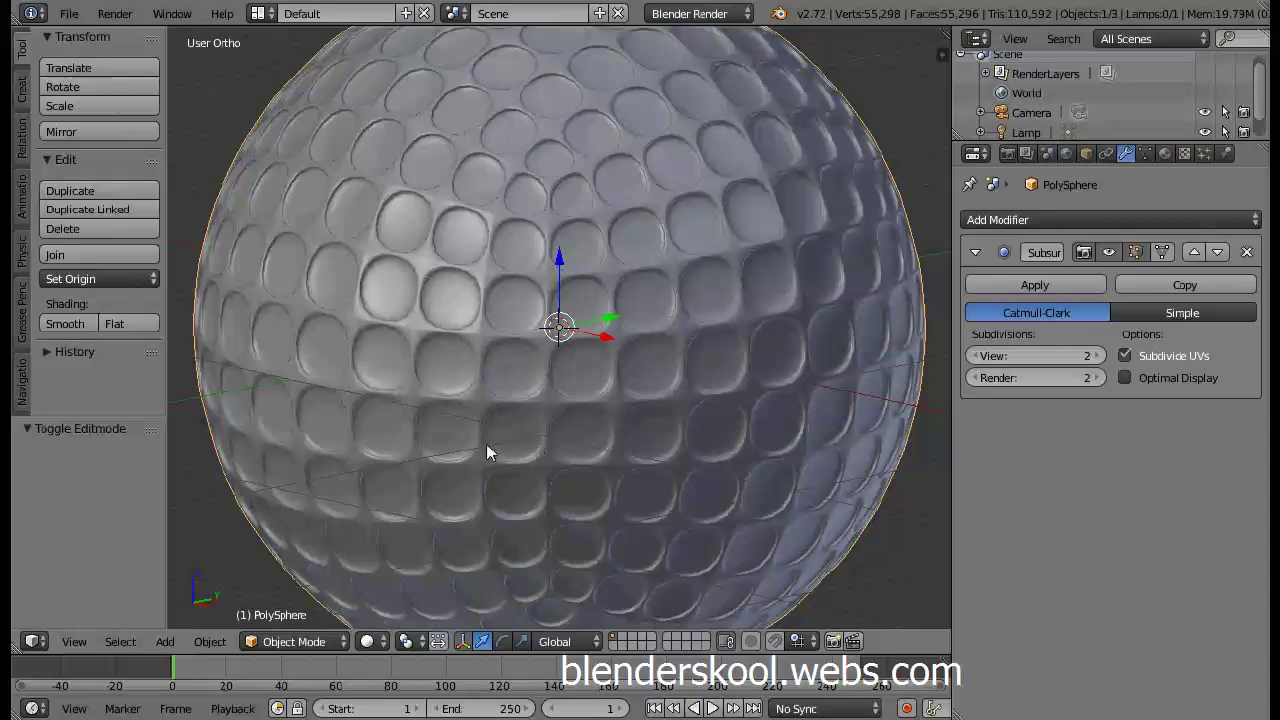
left_click(1006, 284)
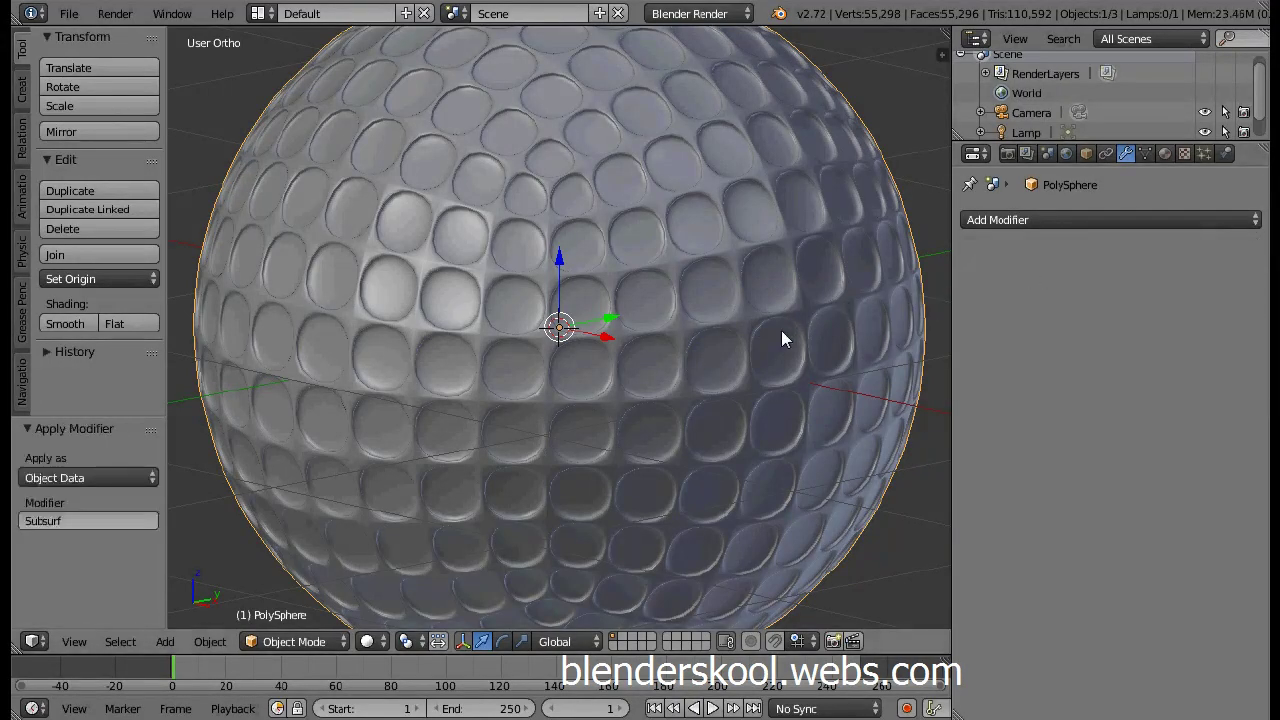
scroll(781, 330, "down", 2)
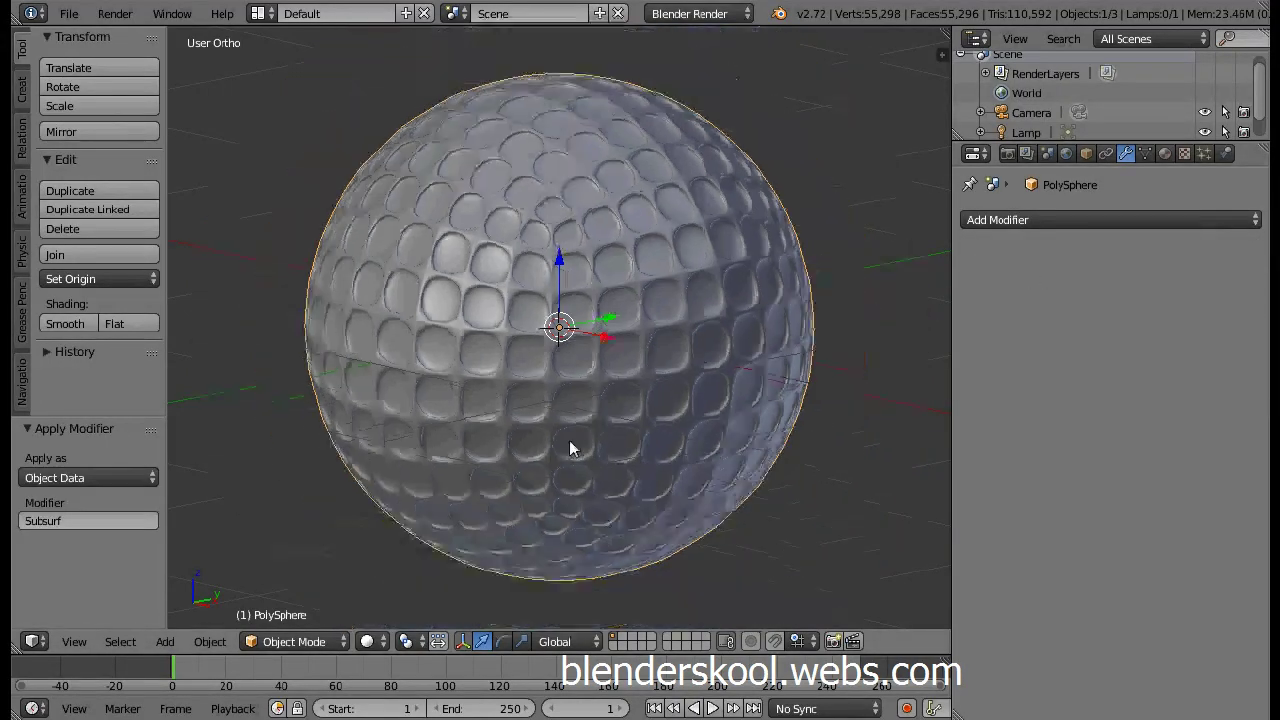
Step: In front view, raise the ball 1.007 along Z so it rests on the grid
left_click(75, 642)
left_click(106, 512)
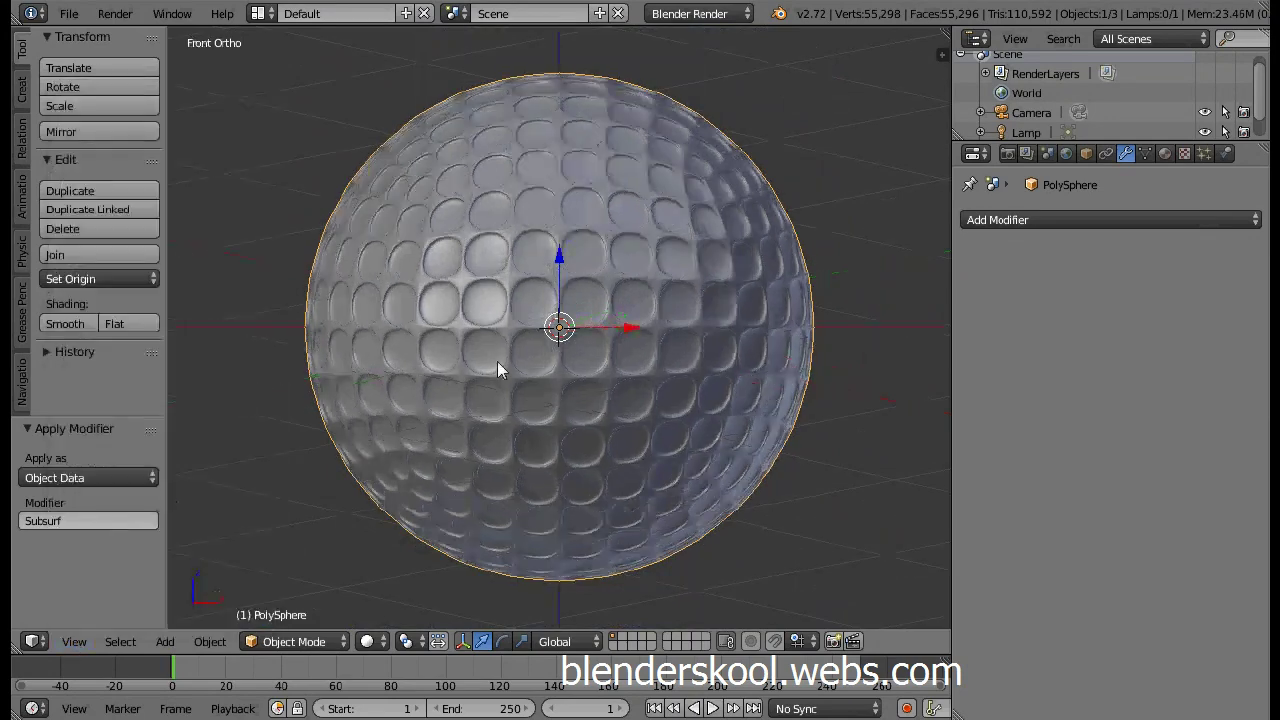
left_click_drag(558, 262, 586, 609)
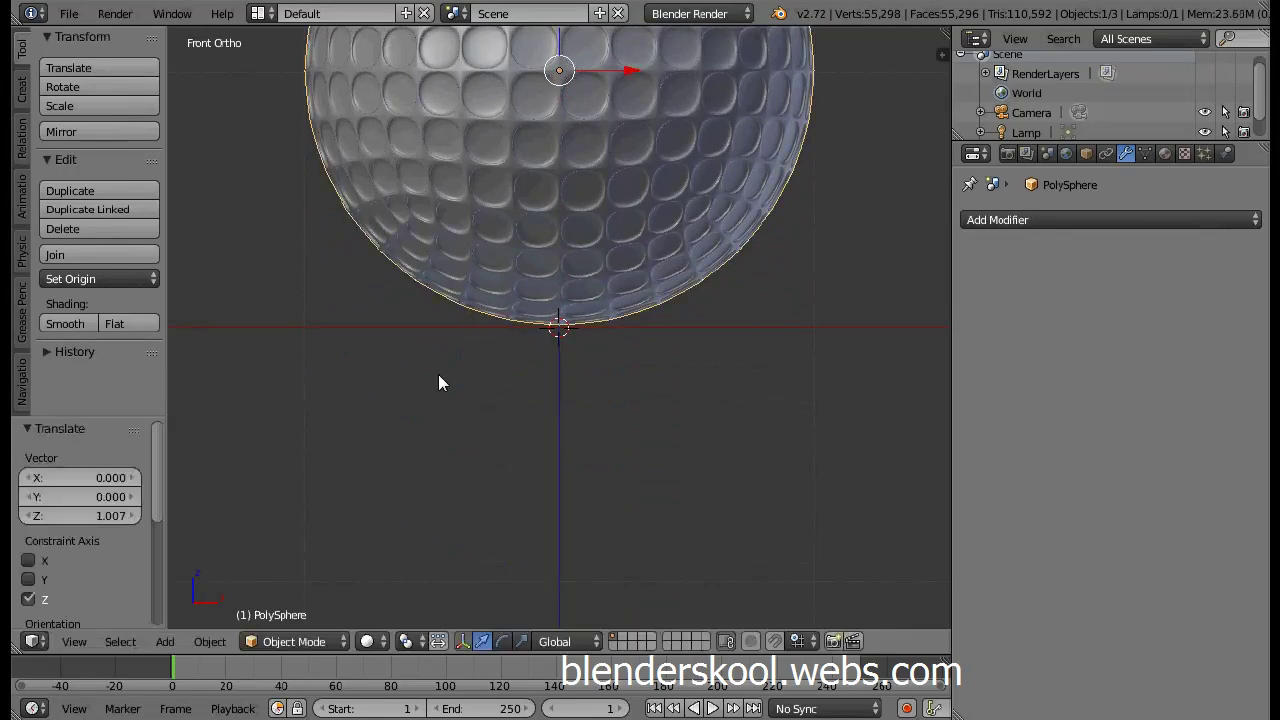
left_click(77, 645)
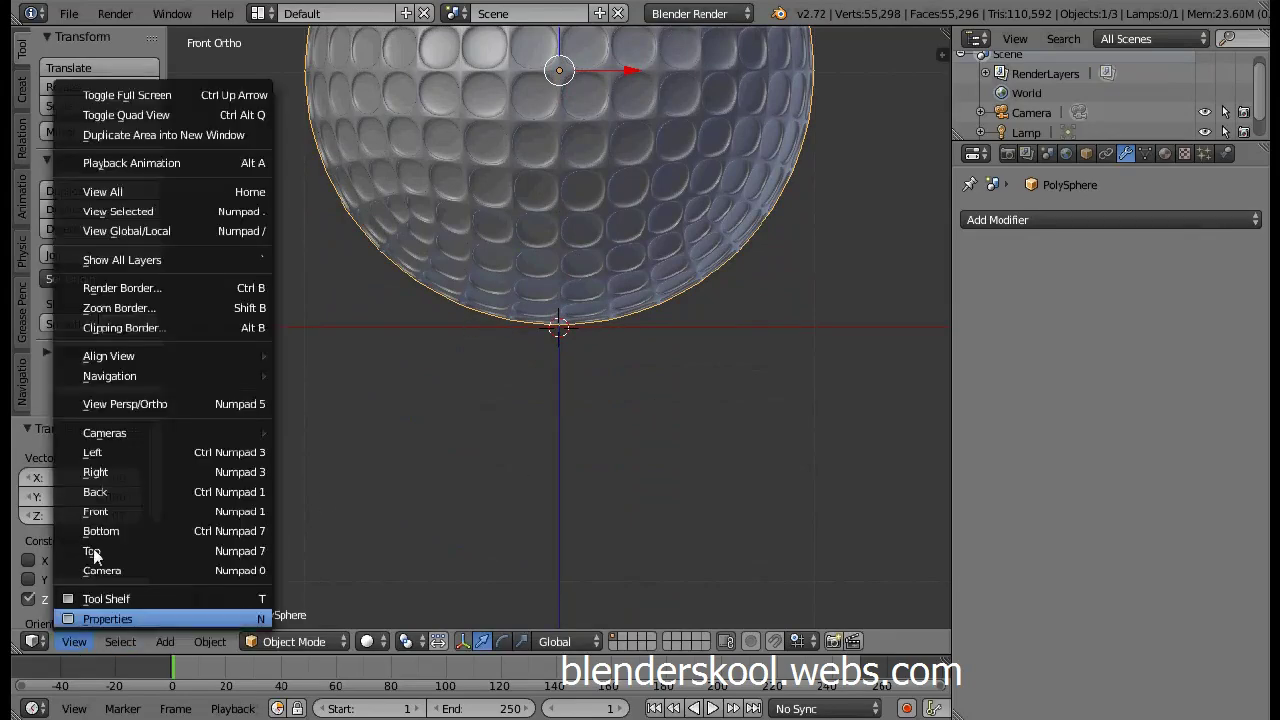
Step: In right view, move the ball to Y -1.016 and duplicate it constrained along Y
left_click(105, 471)
scroll(615, 262, "down", 2)
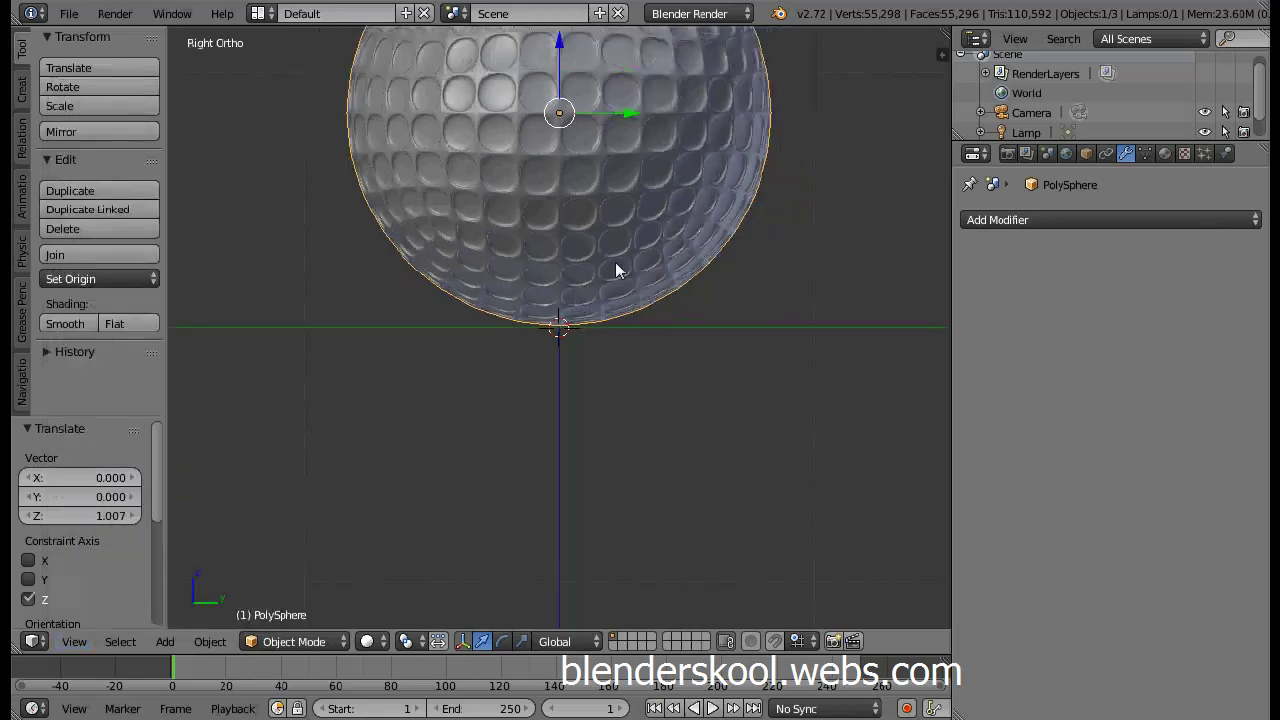
middle_click_drag(572, 395, 546, 394, "shift")
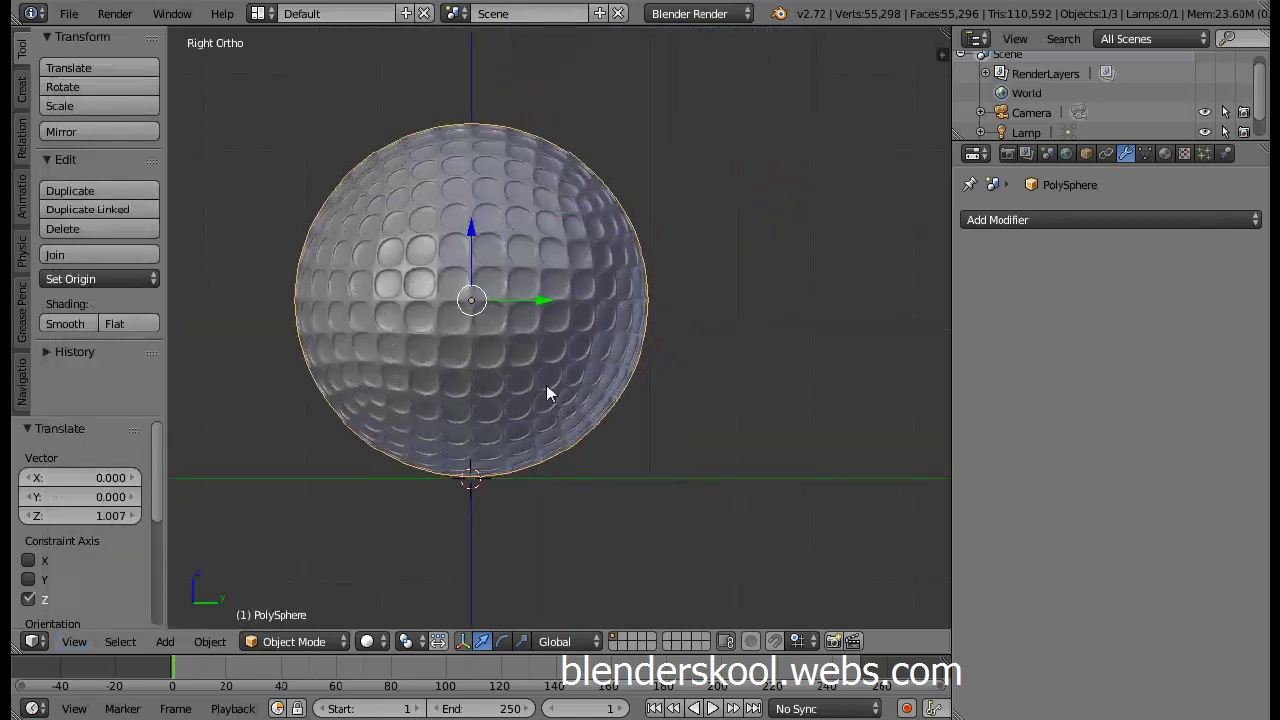
left_click_drag(552, 307, 370, 285)
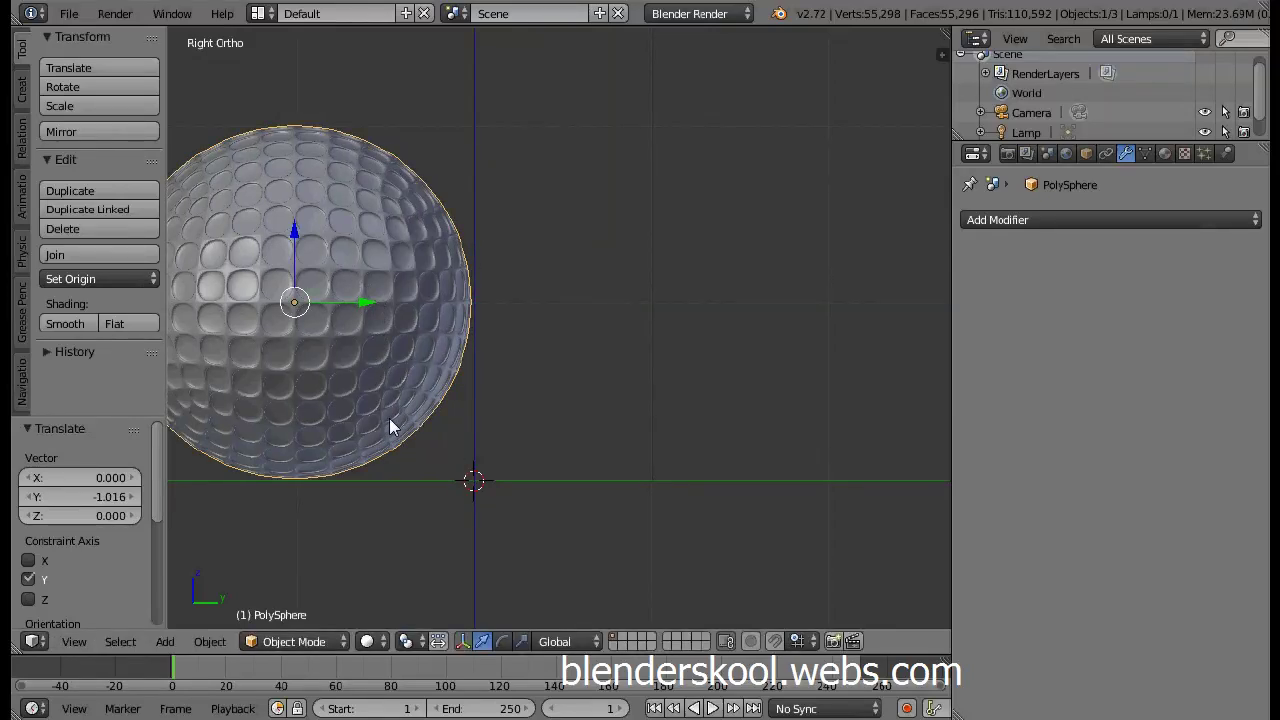
key("shift+d")
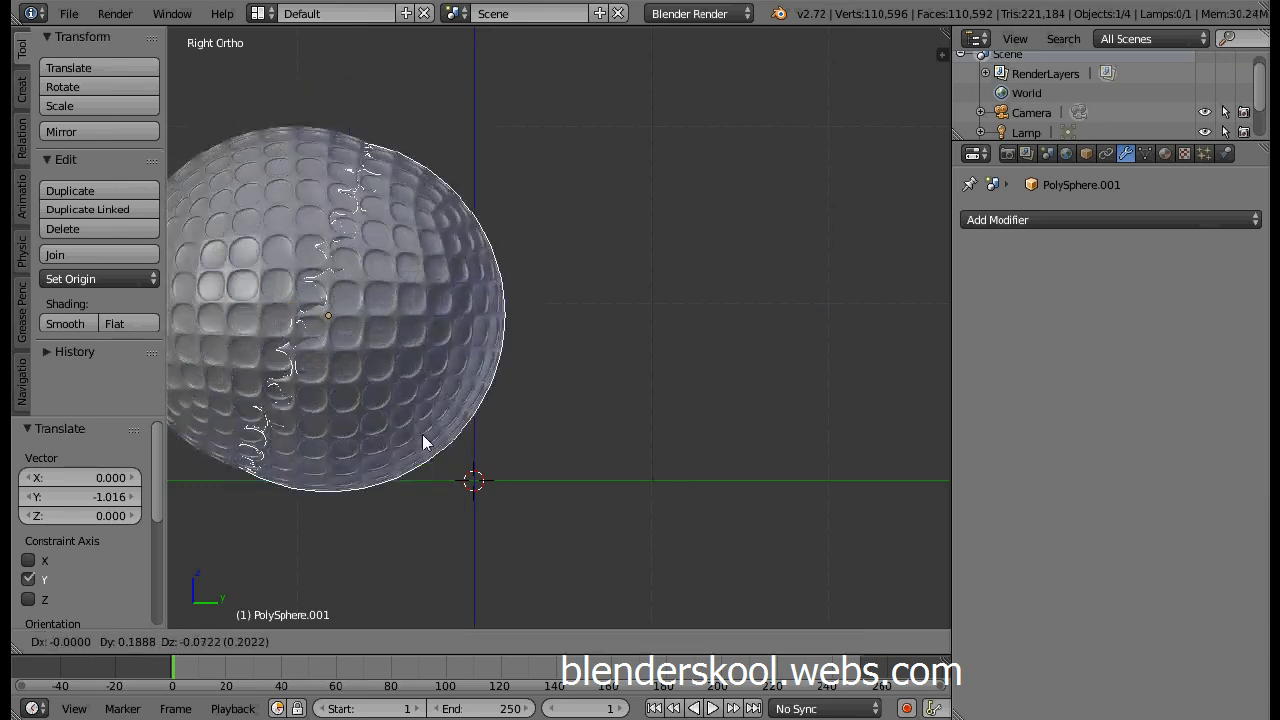
key("y")
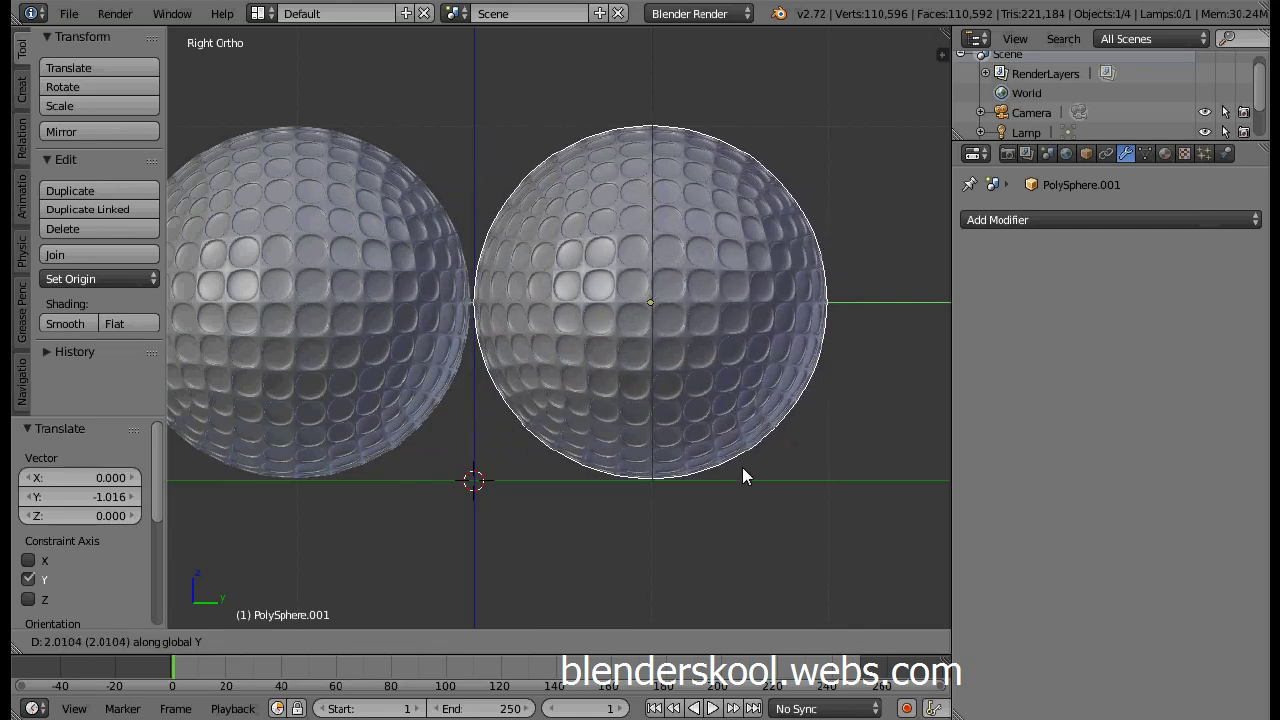
Step: Place the copy about 2.01 along Y and rotate it around X, Y and Z
left_click(722, 449)
middle_click_drag(497, 399, 497, 400)
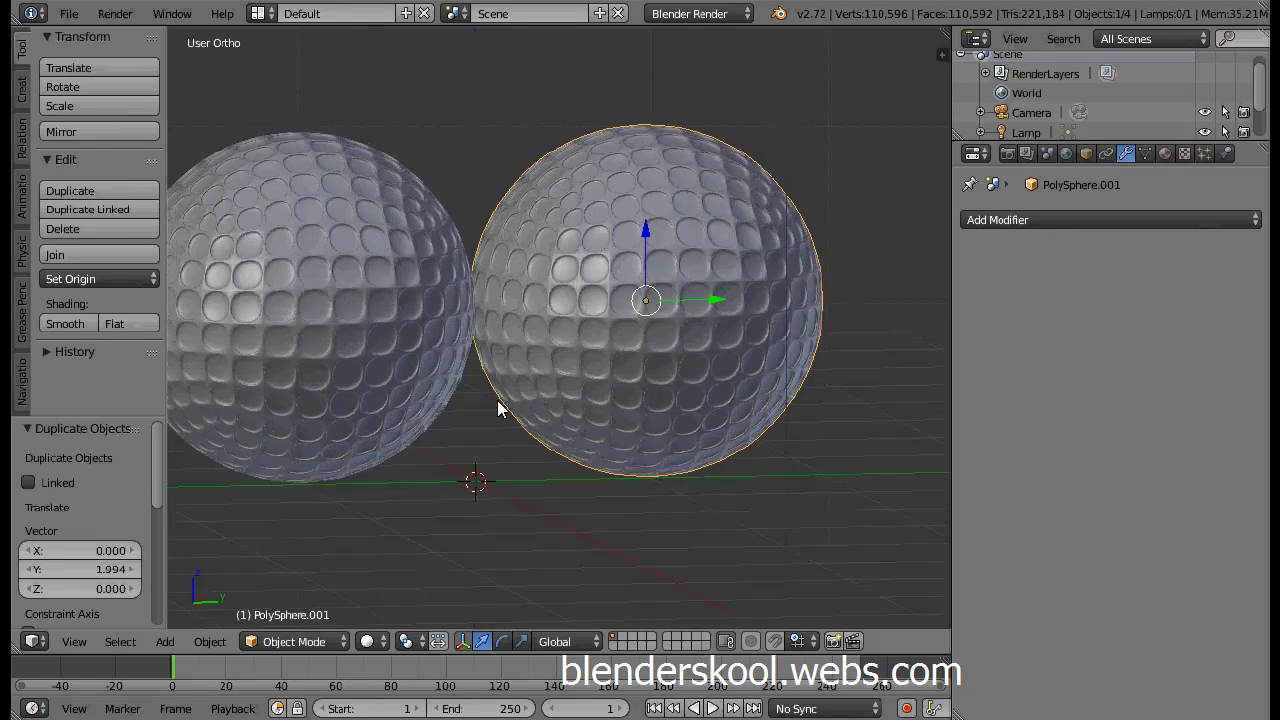
key("r")
key("x")
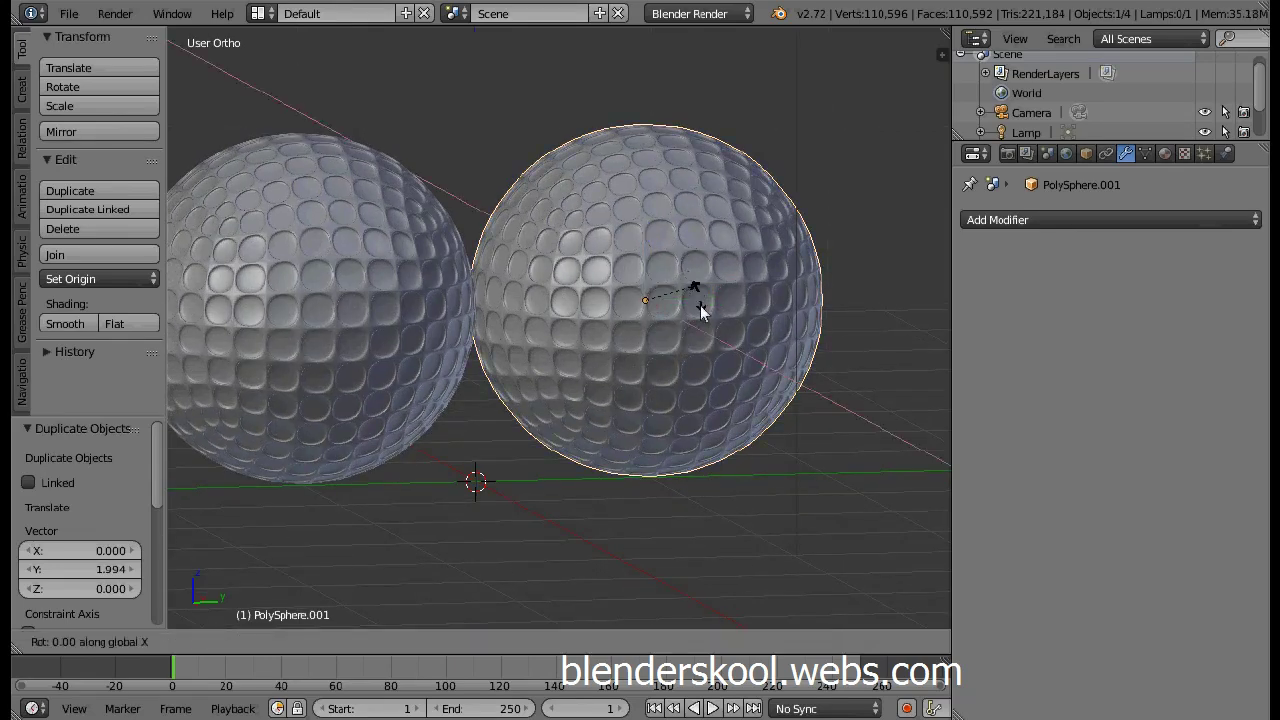
left_click(820, 335)
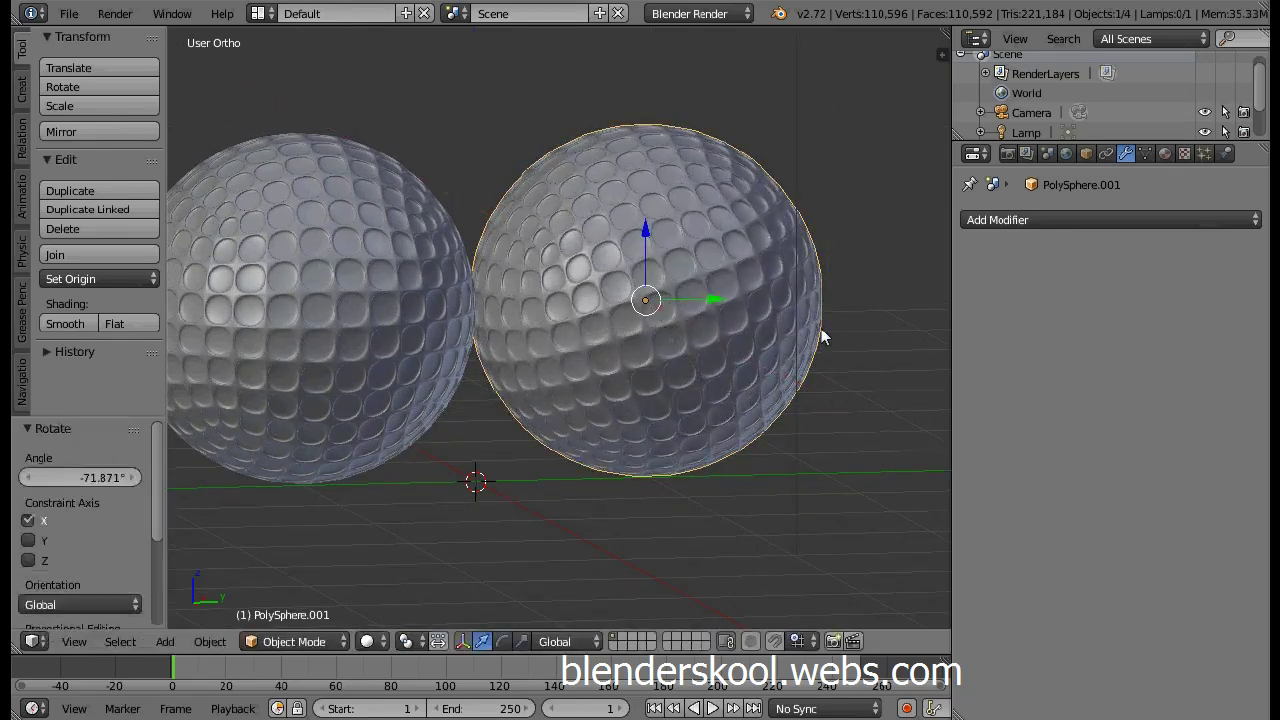
key("r")
key("y")
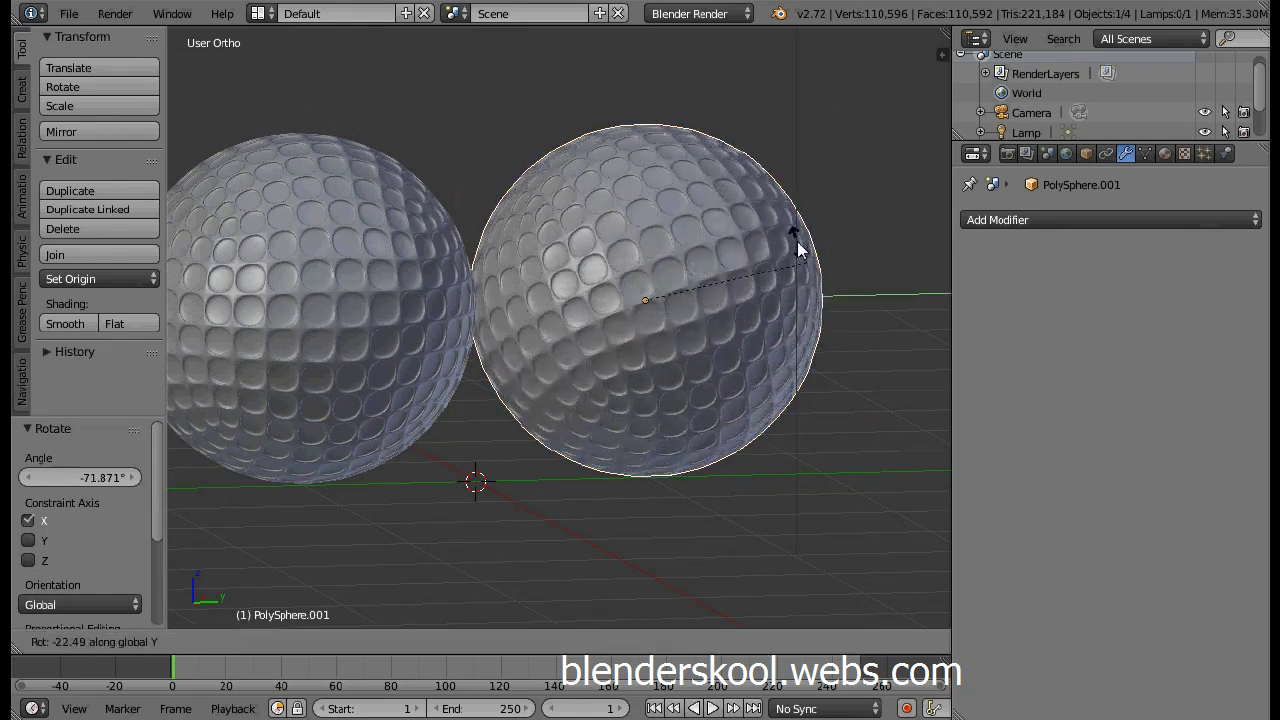
left_click(815, 288)
key("r")
key("z")
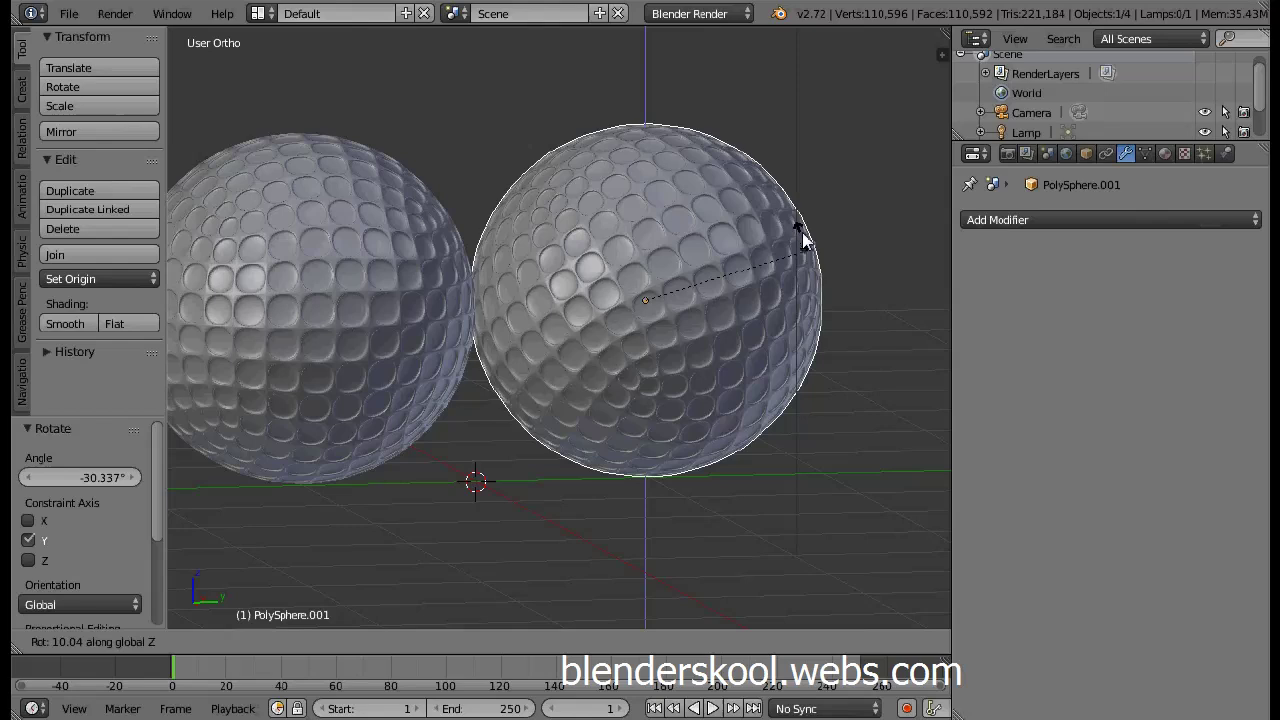
left_click(800, 230)
Step: Rotate the left ball around X, then 22.448° around Z and -24.392° around Y
right_click(435, 235)
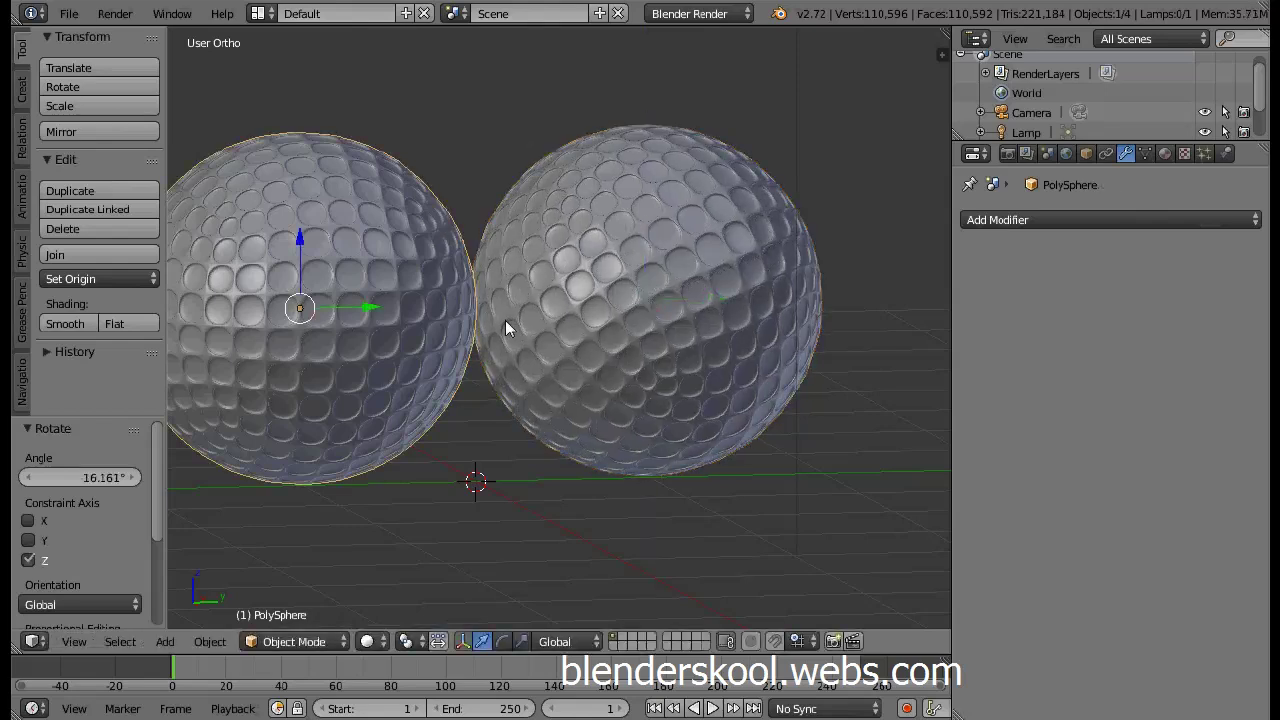
key("r")
key("x")
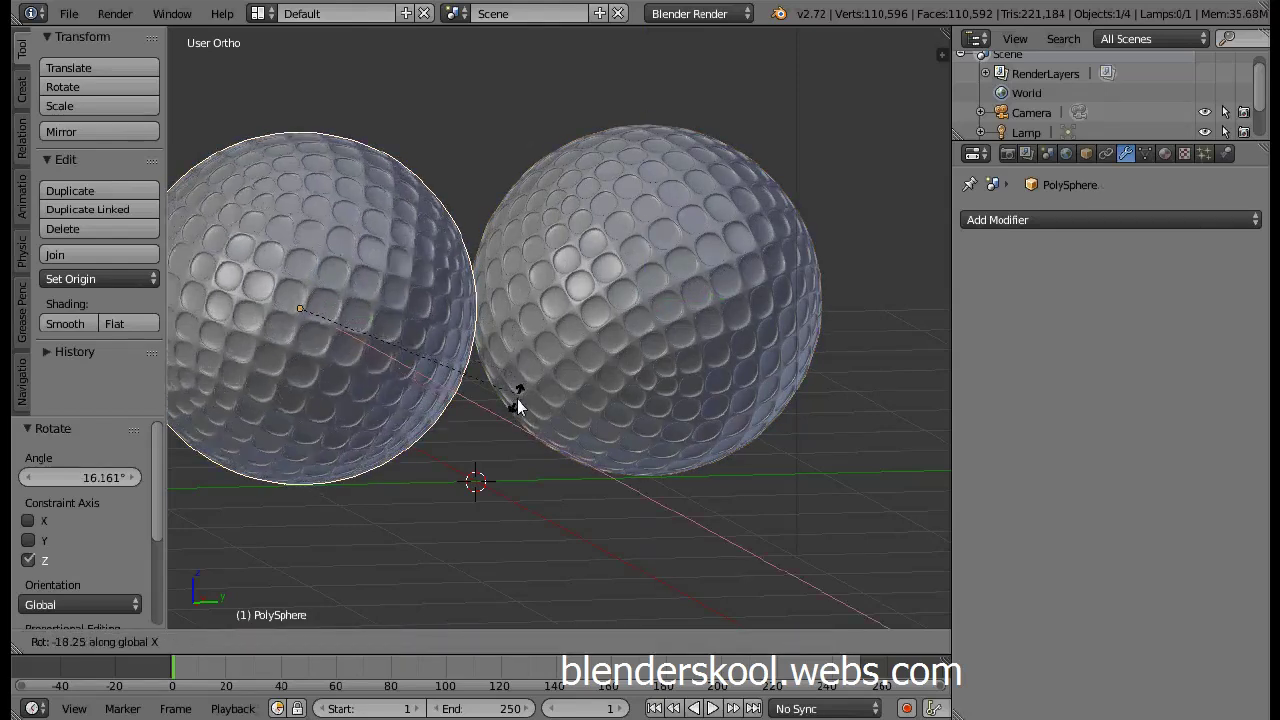
left_click(524, 382)
key("r")
key("z")
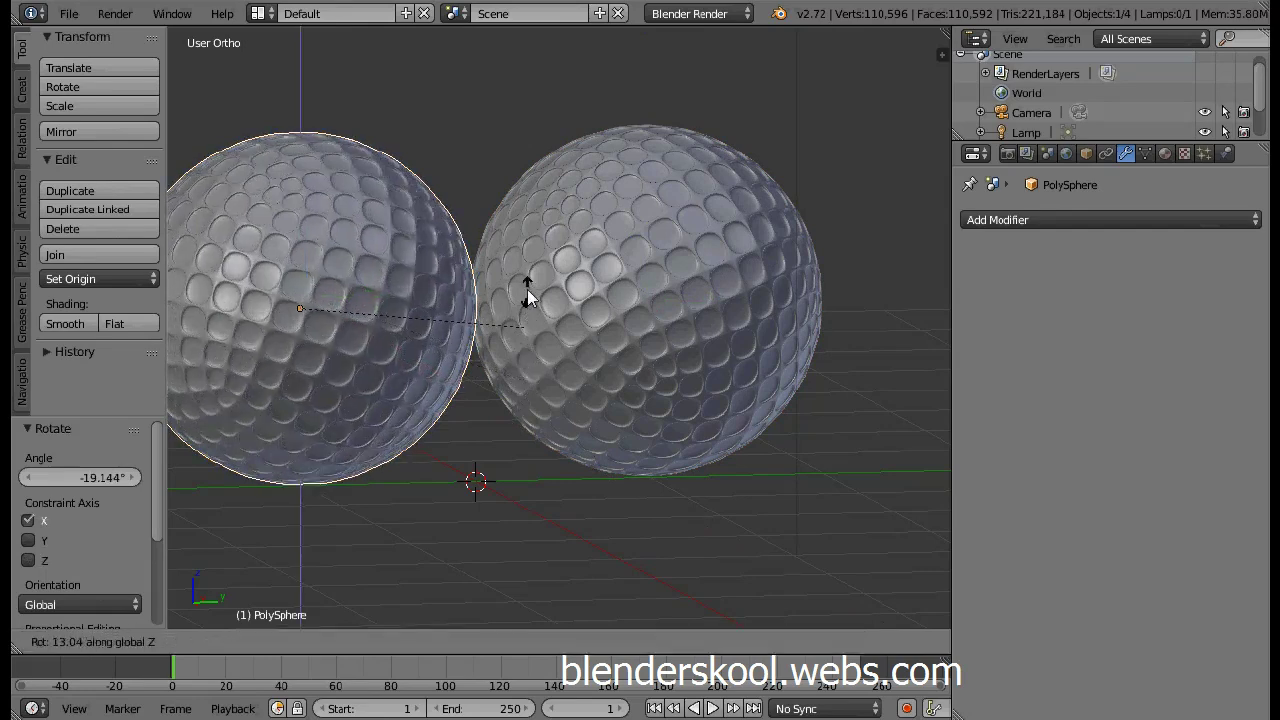
left_click(526, 288)
key("r")
key("y")
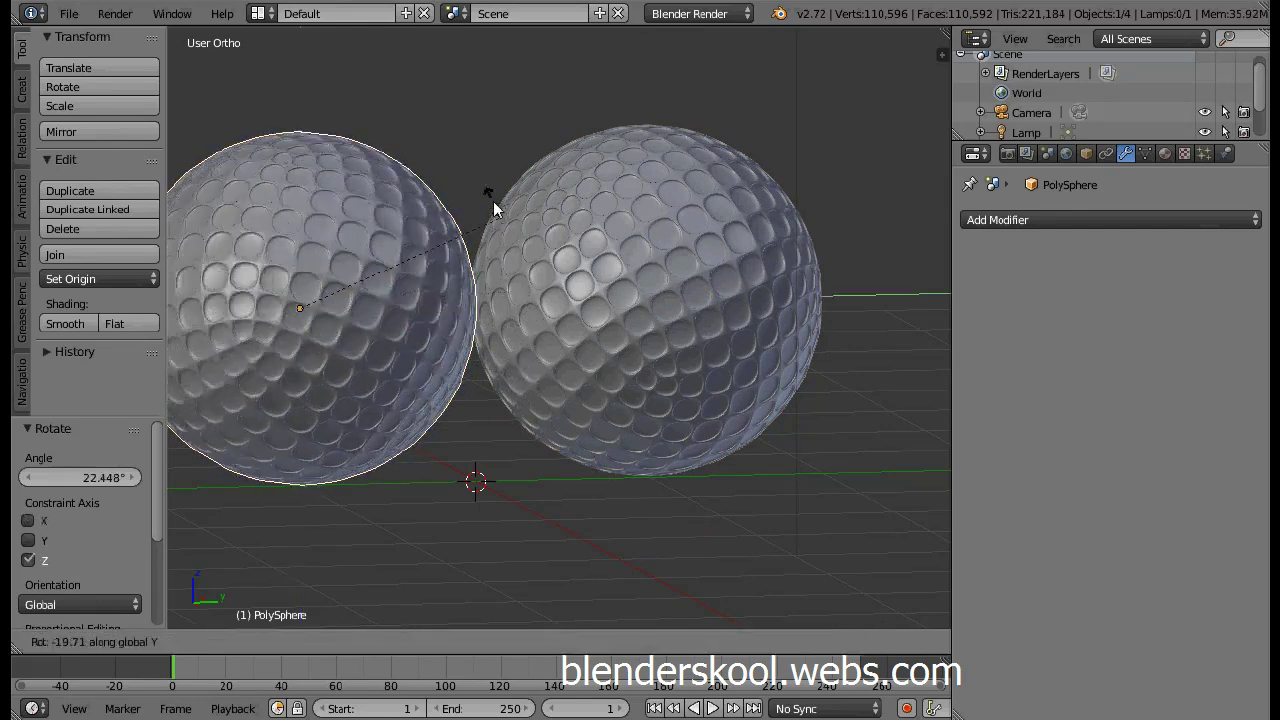
left_click(430, 250)
Step: Orbit and zoom the view out until the camera is visible
key("KP_4")
key("KP_2")
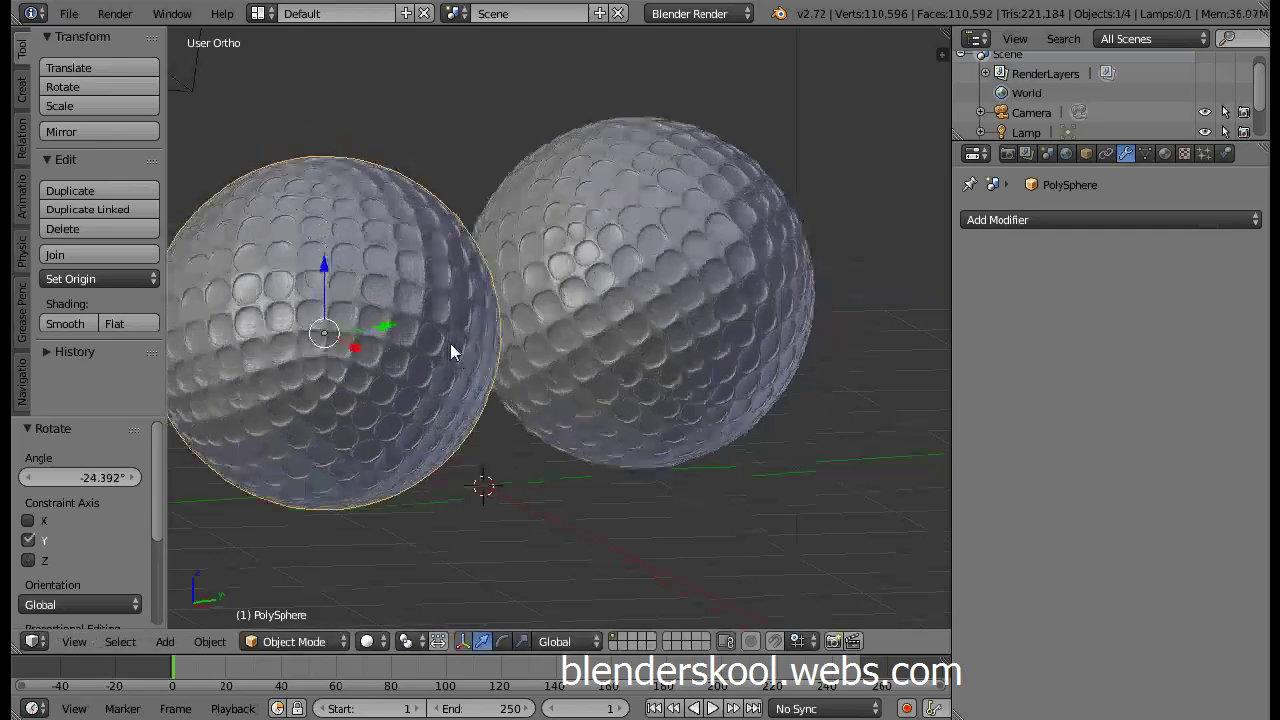
scroll(451, 344, "down", 3)
scroll(513, 284, "down", 1)
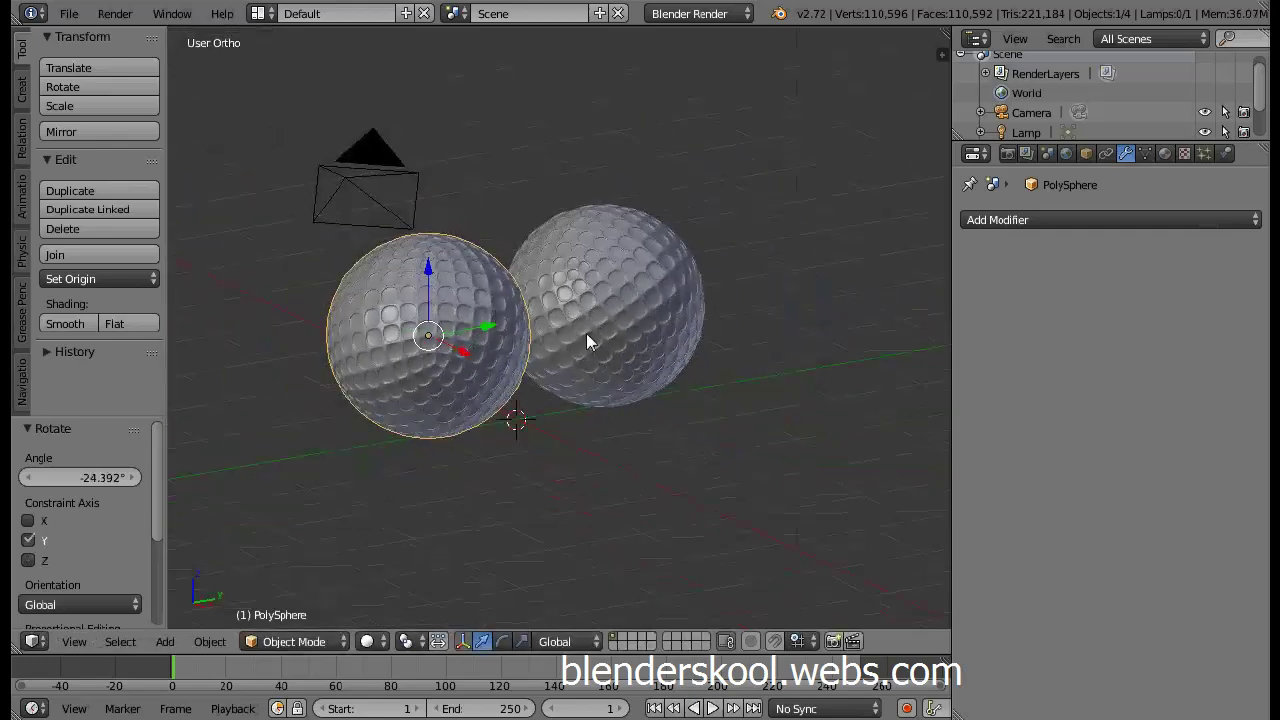
Step: Add a plane at the 3D cursor and view the scene from the front
key("shift+a")
mouse_move(500, 358)
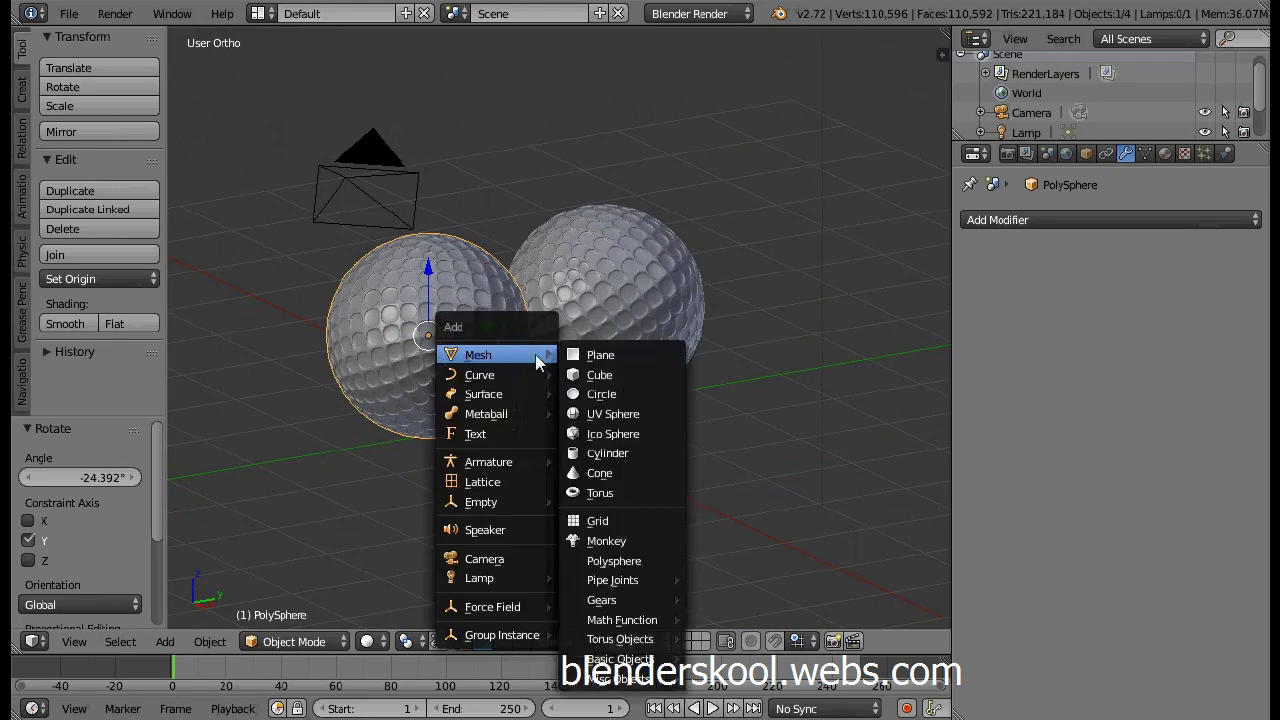
left_click(596, 358)
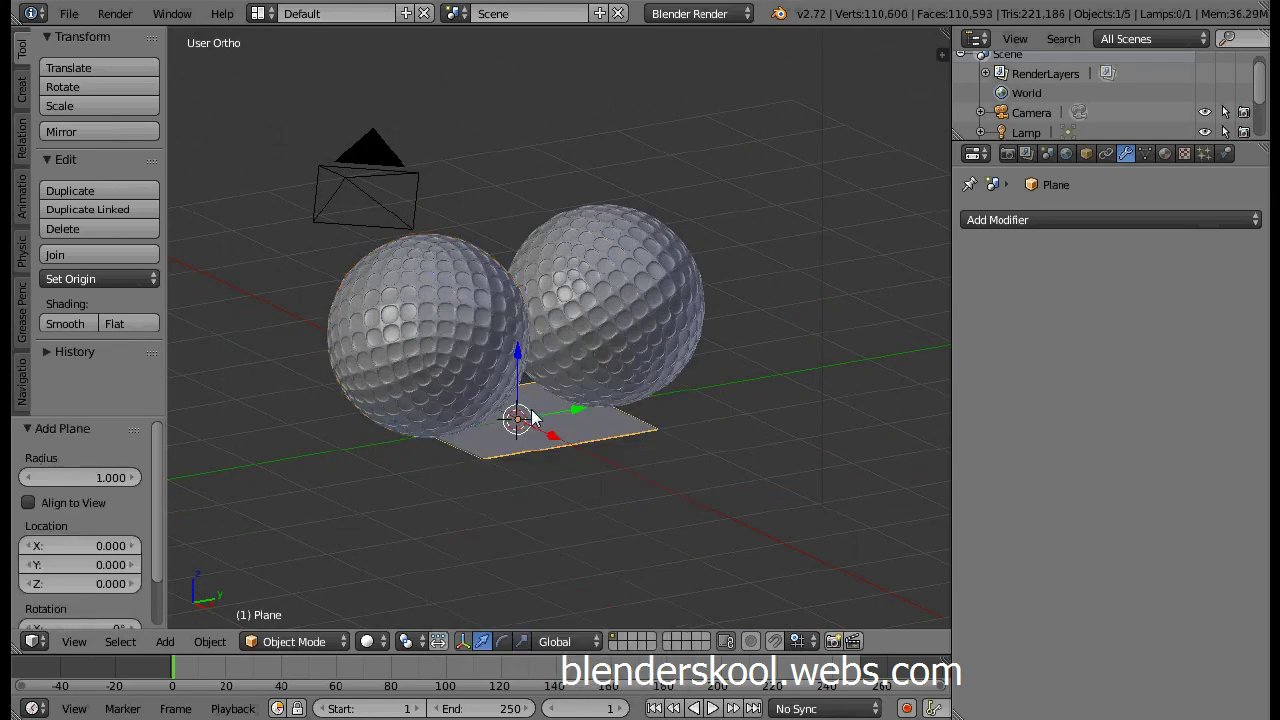
left_click(70, 646)
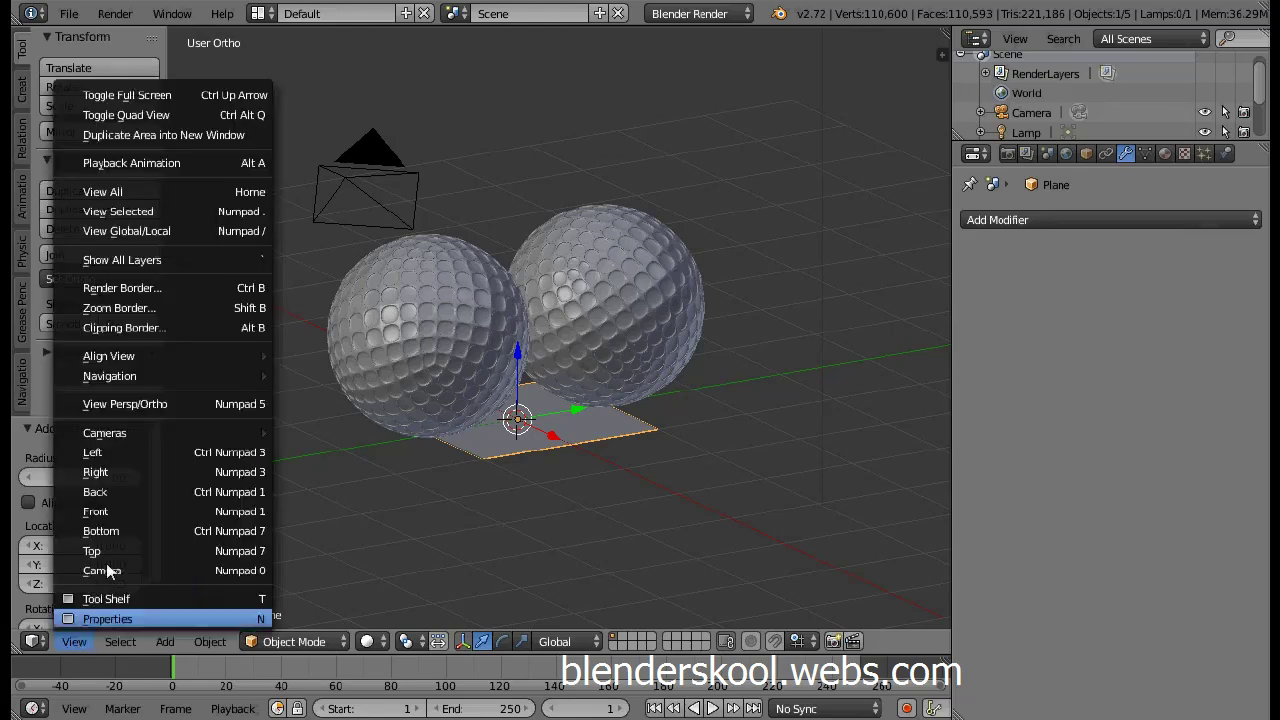
left_click(104, 514)
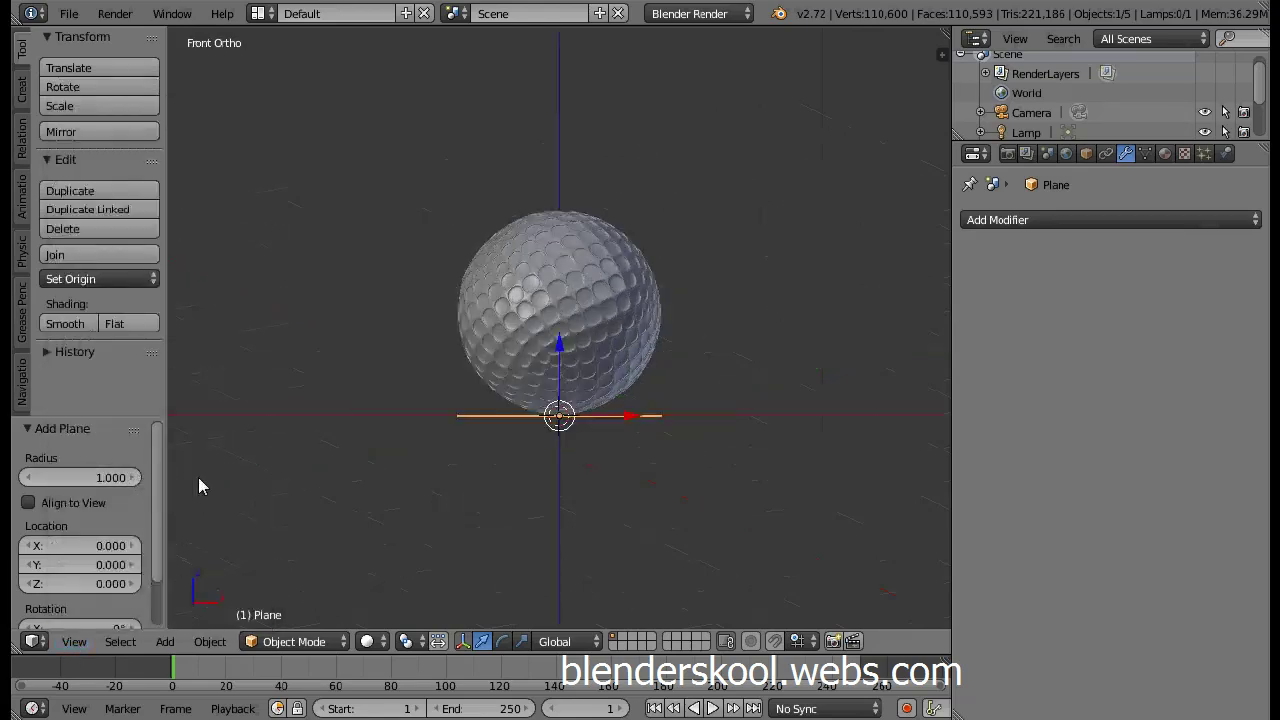
Step: Scale the plane by 100 into a wide floor and zoom out
type("s100")
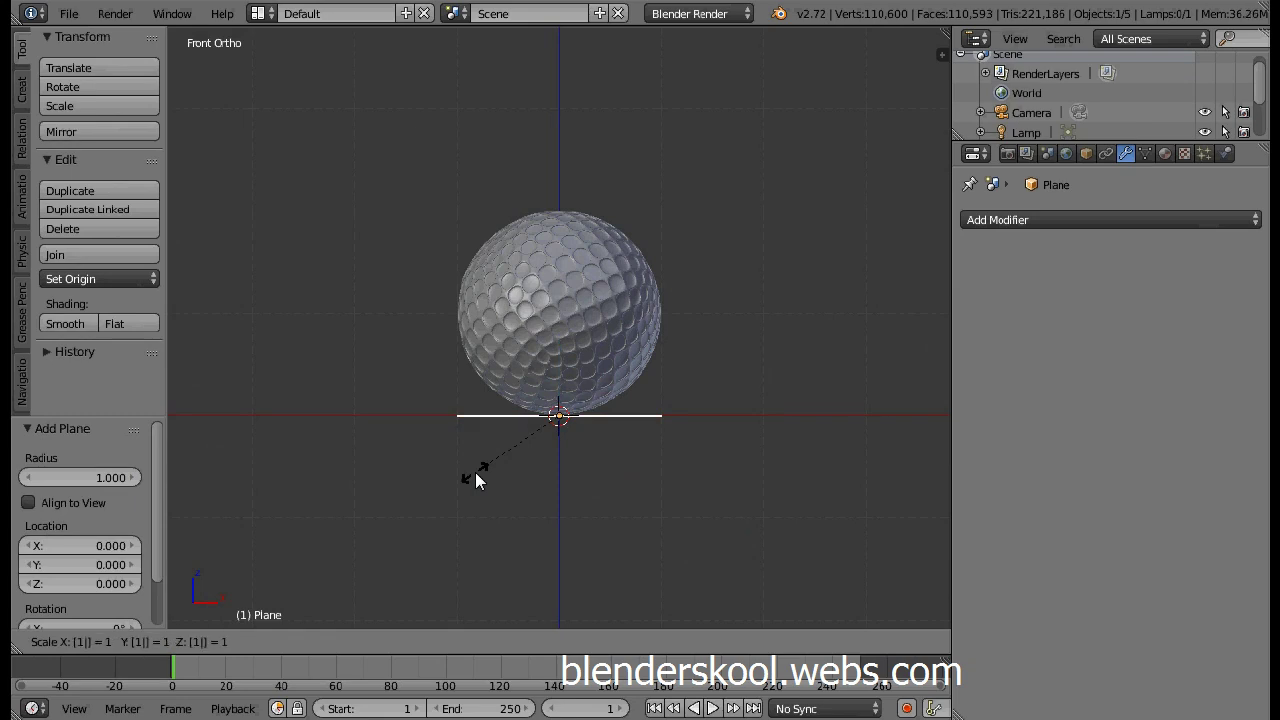
key("Return")
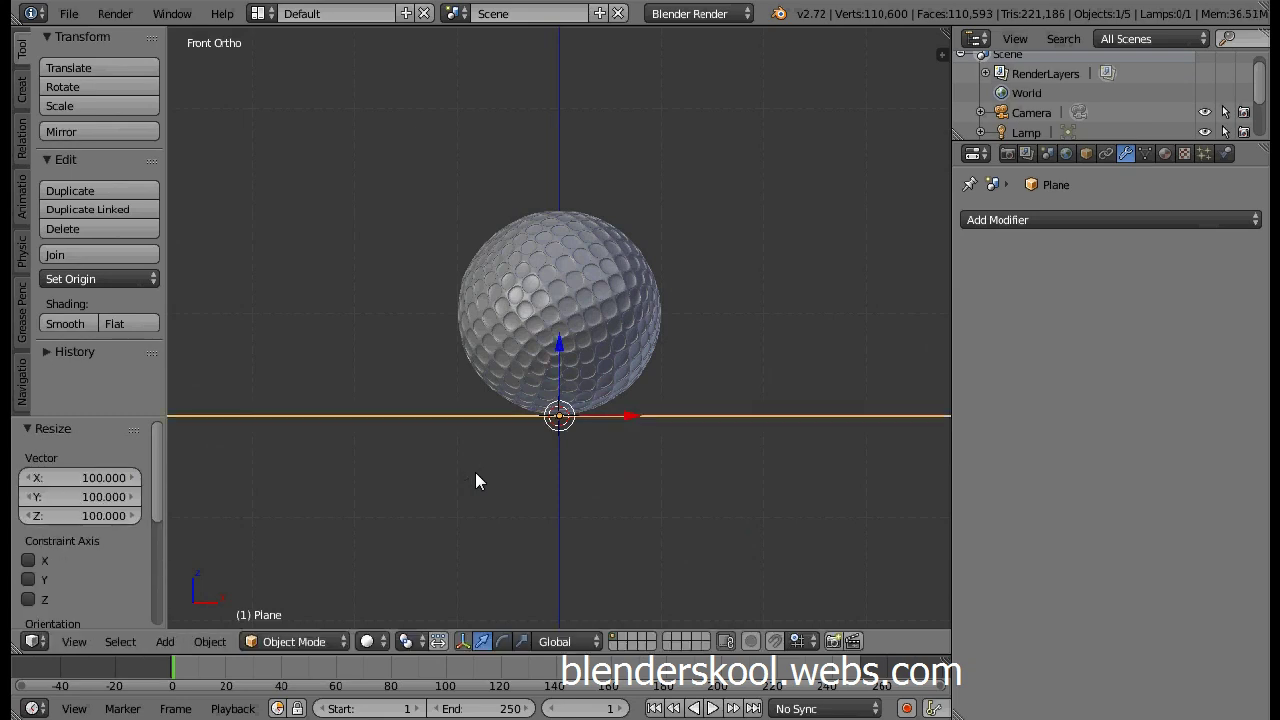
scroll(476, 476, "down", 2)
scroll(475, 482, "down", 2)
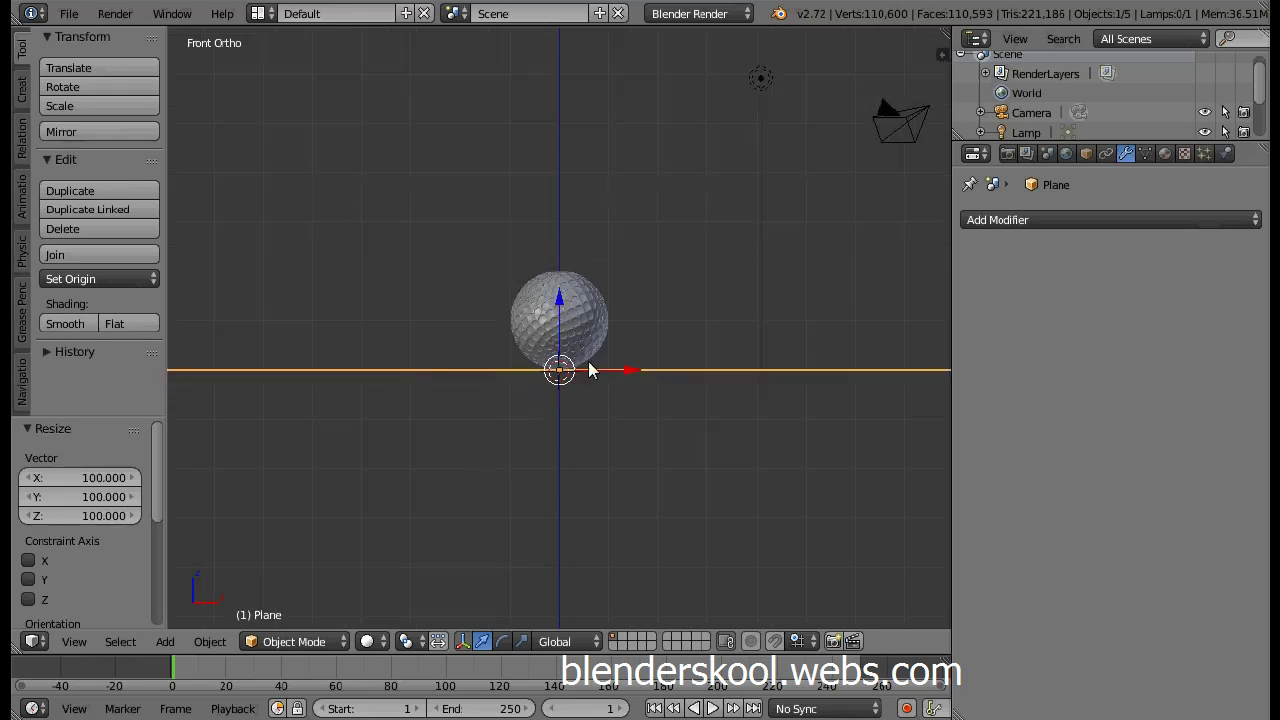
scroll(595, 365, "down", 1)
right_click(727, 127)
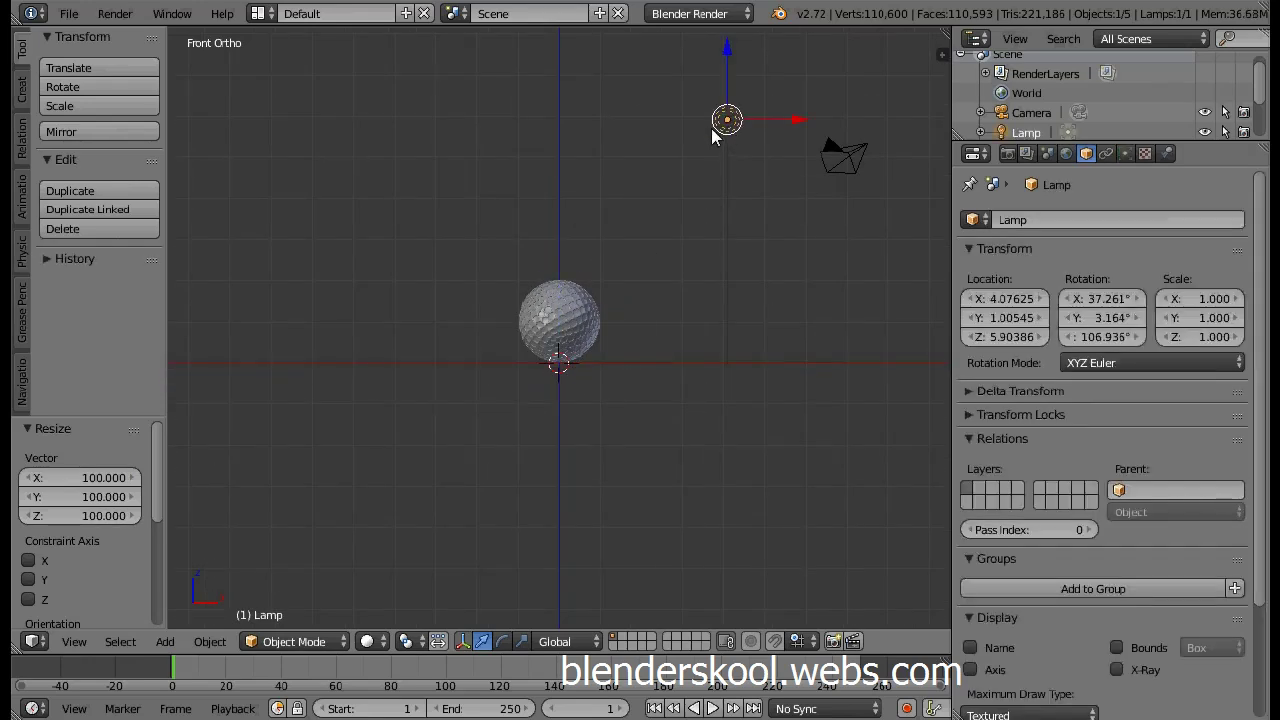
Step: Delete the lamp and add a second plane scaled by 2
key("x")
left_click(683, 130)
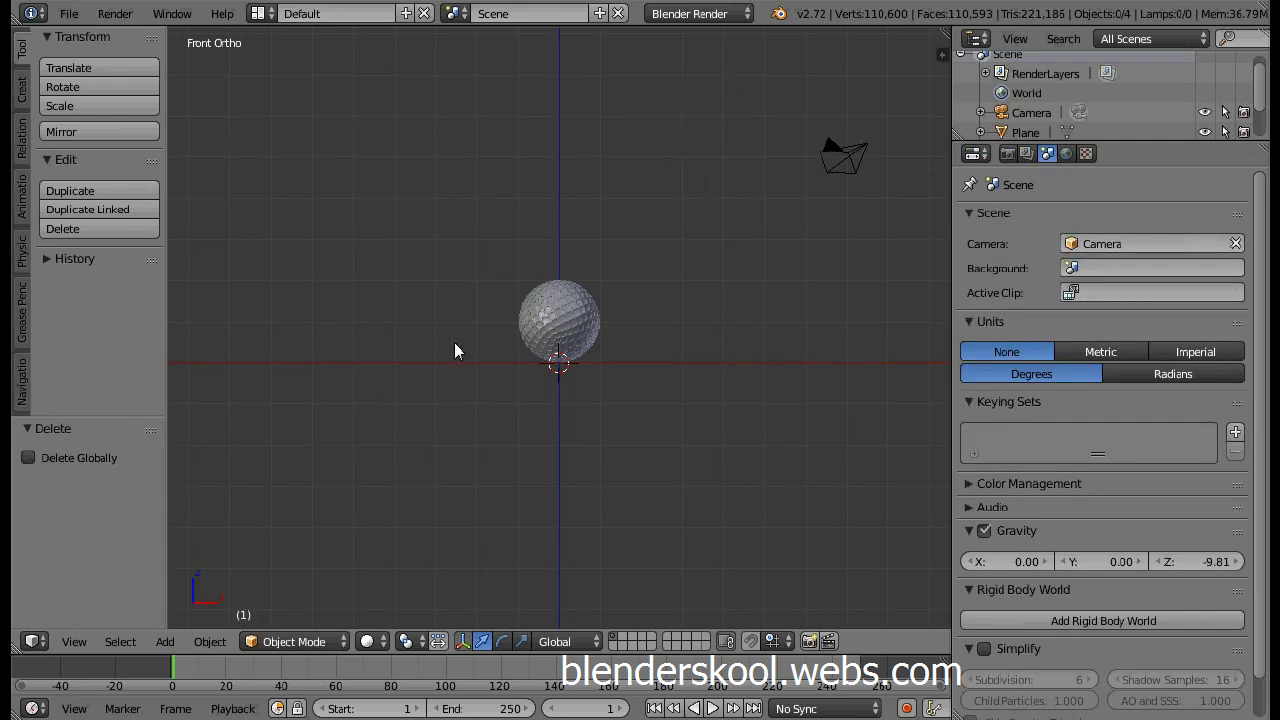
key("shift+a")
mouse_move(454, 343)
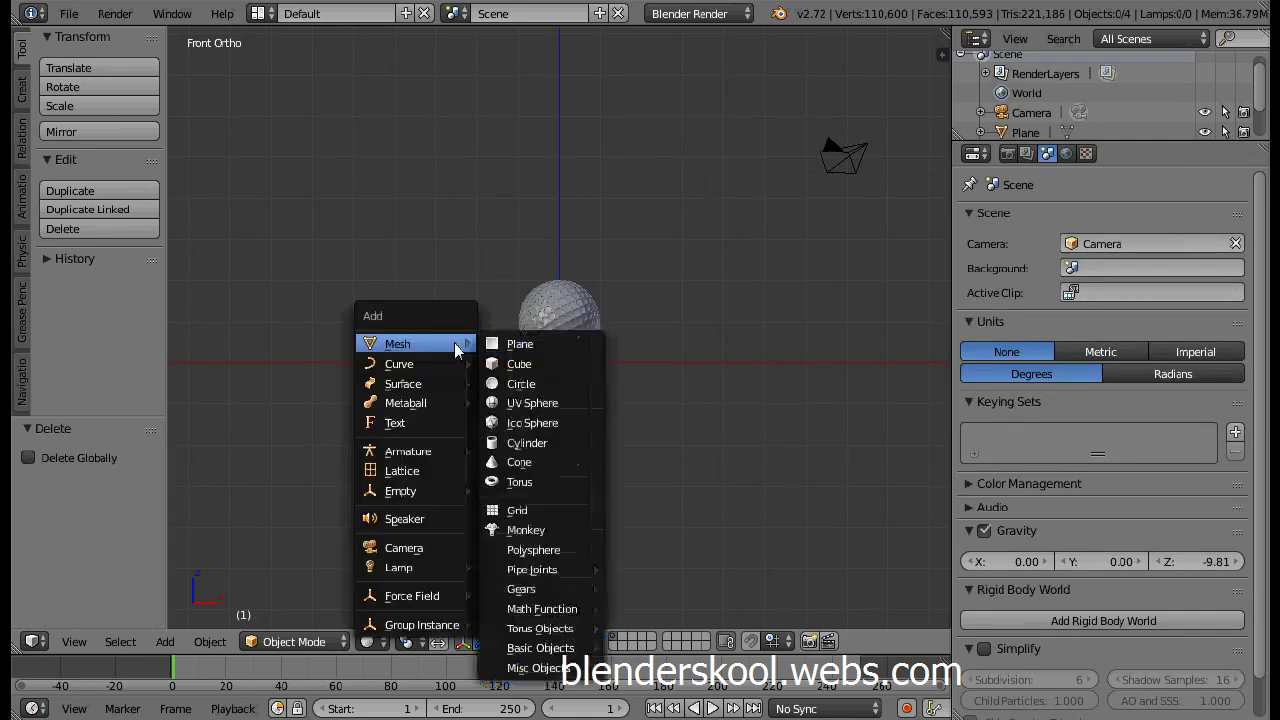
left_click(551, 343)
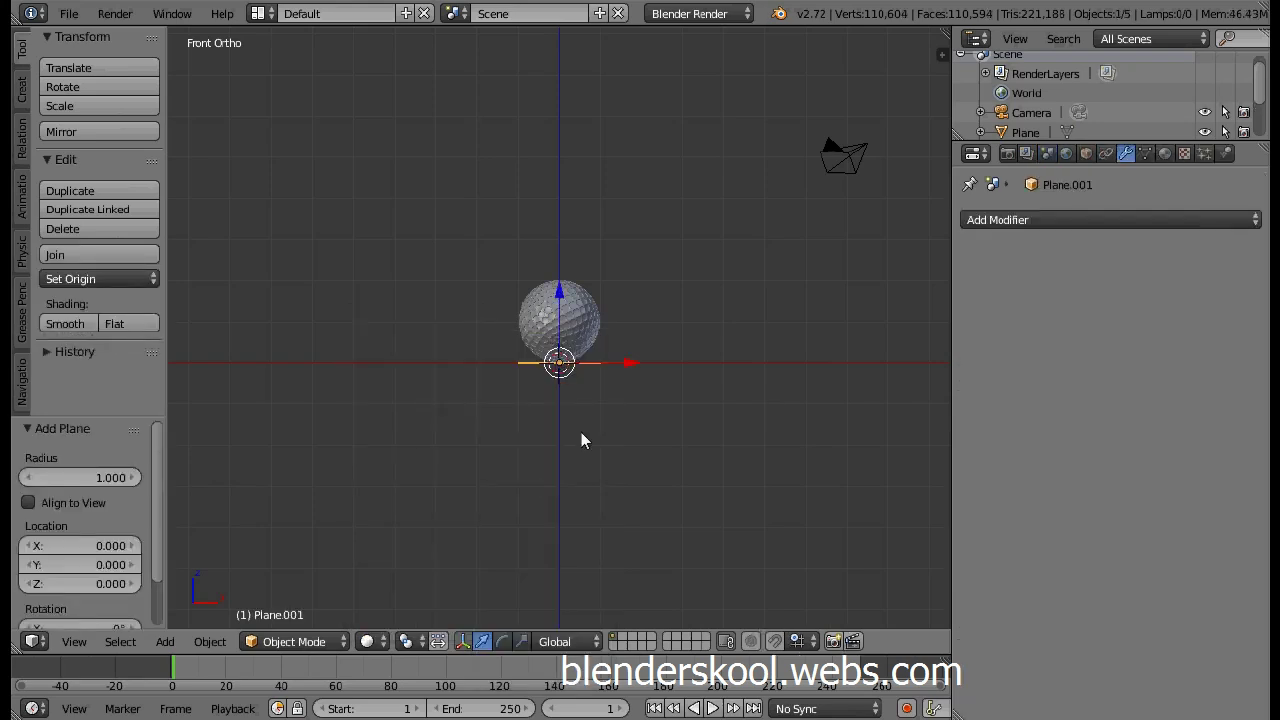
type("s2")
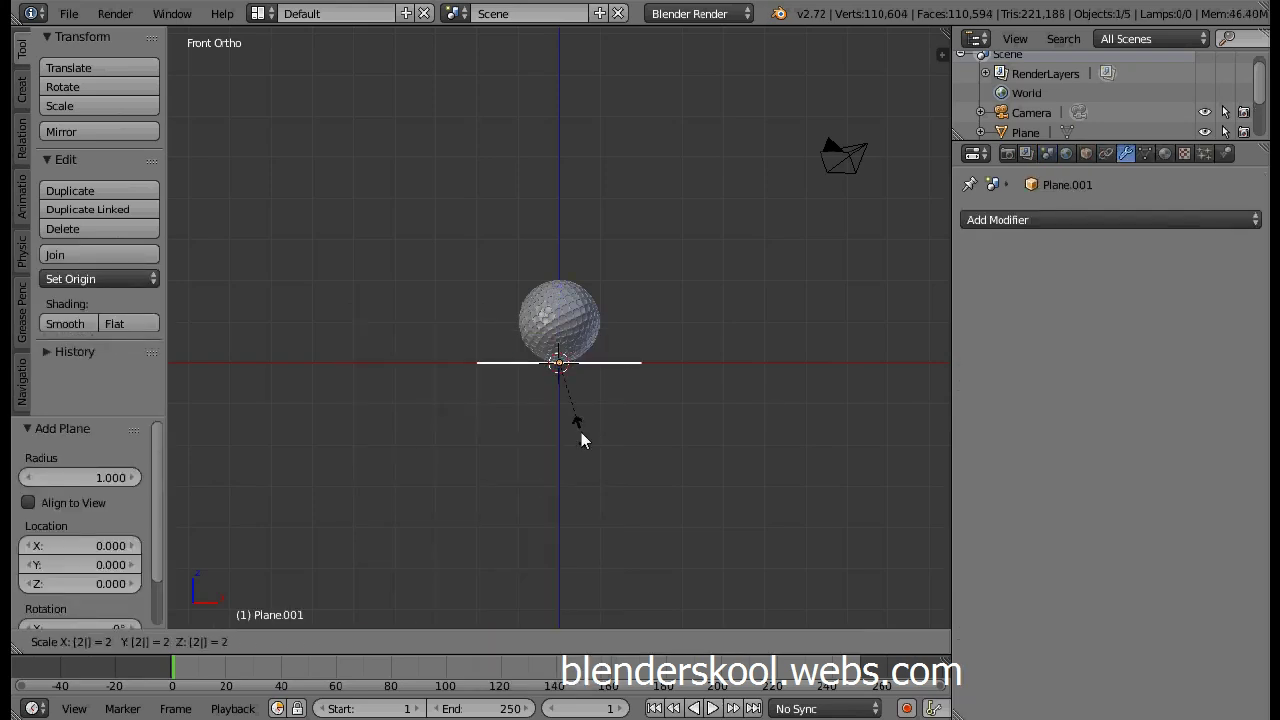
key("Return")
Step: Raise the new plane to about Z 4.66 and tilt it 45° around X
left_click_drag(558, 299, 556, 104)
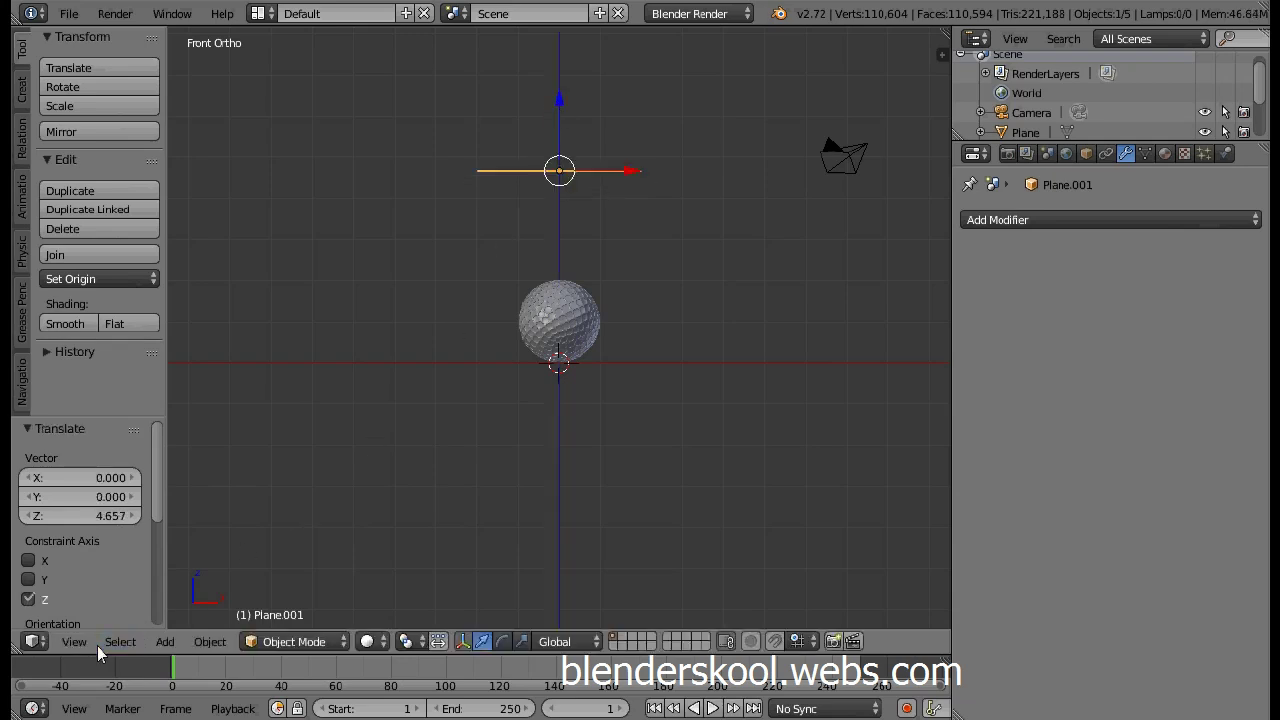
key("r")
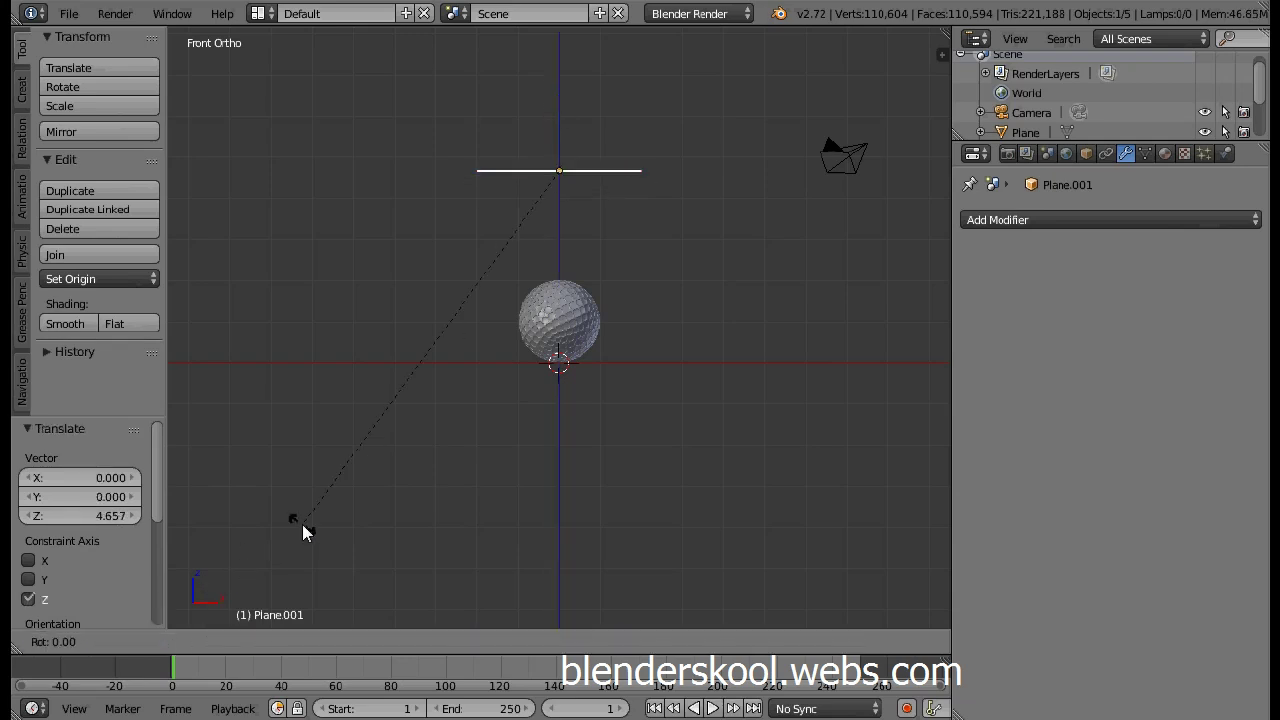
type("x")
type("45")
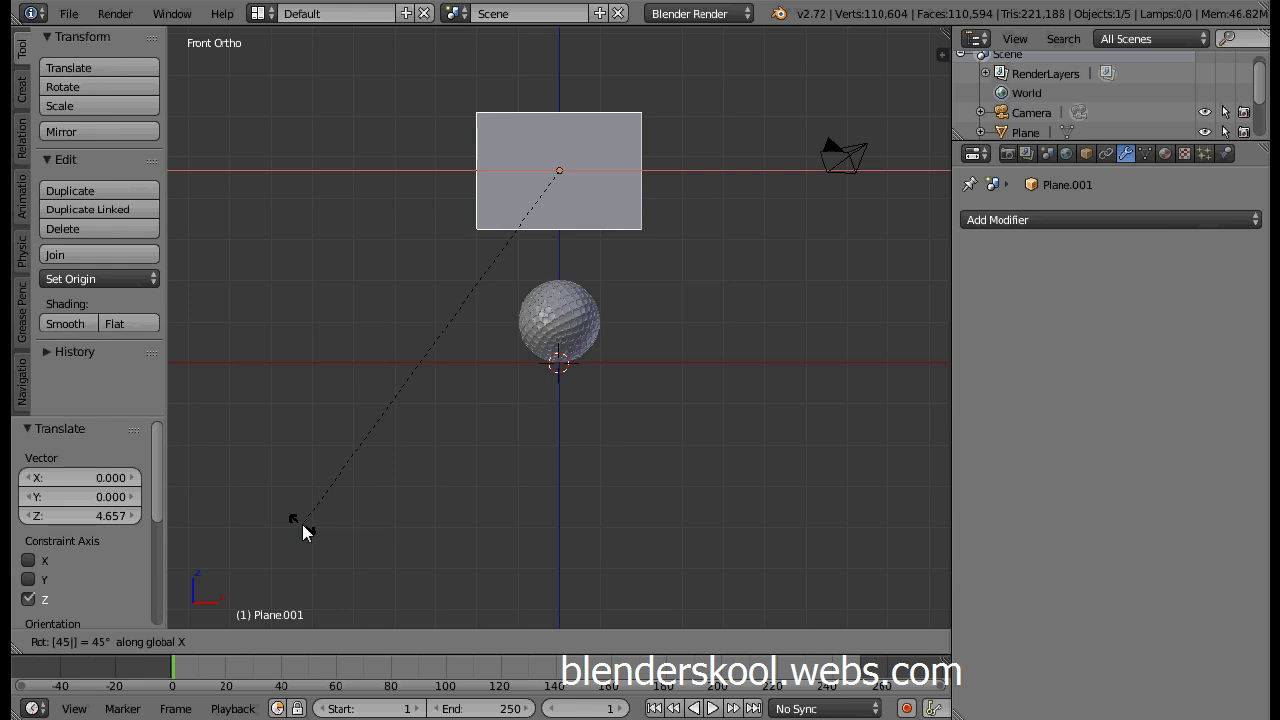
key("Return")
Step: From the right view, shift the tilted plane about 4.8 units toward negative Y and show its material settings
left_click(92, 645)
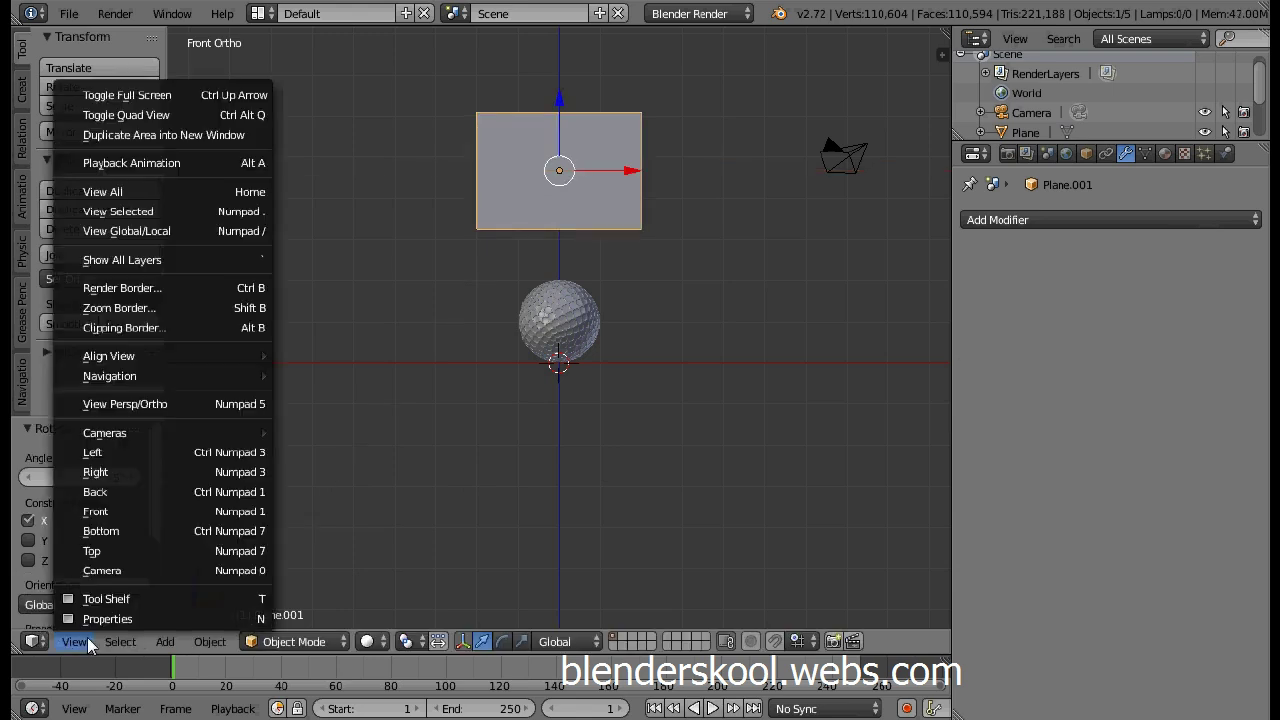
left_click(92, 480)
key("KP_3")
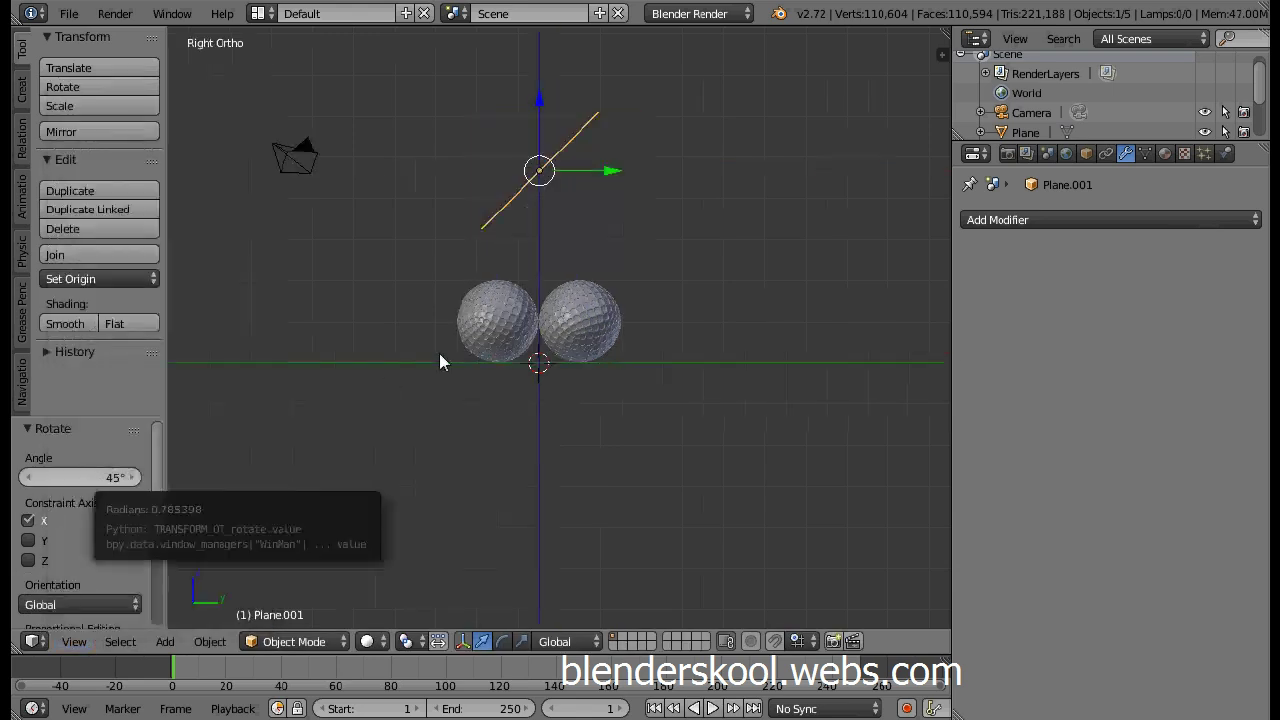
left_click_drag(589, 172, 407, 180)
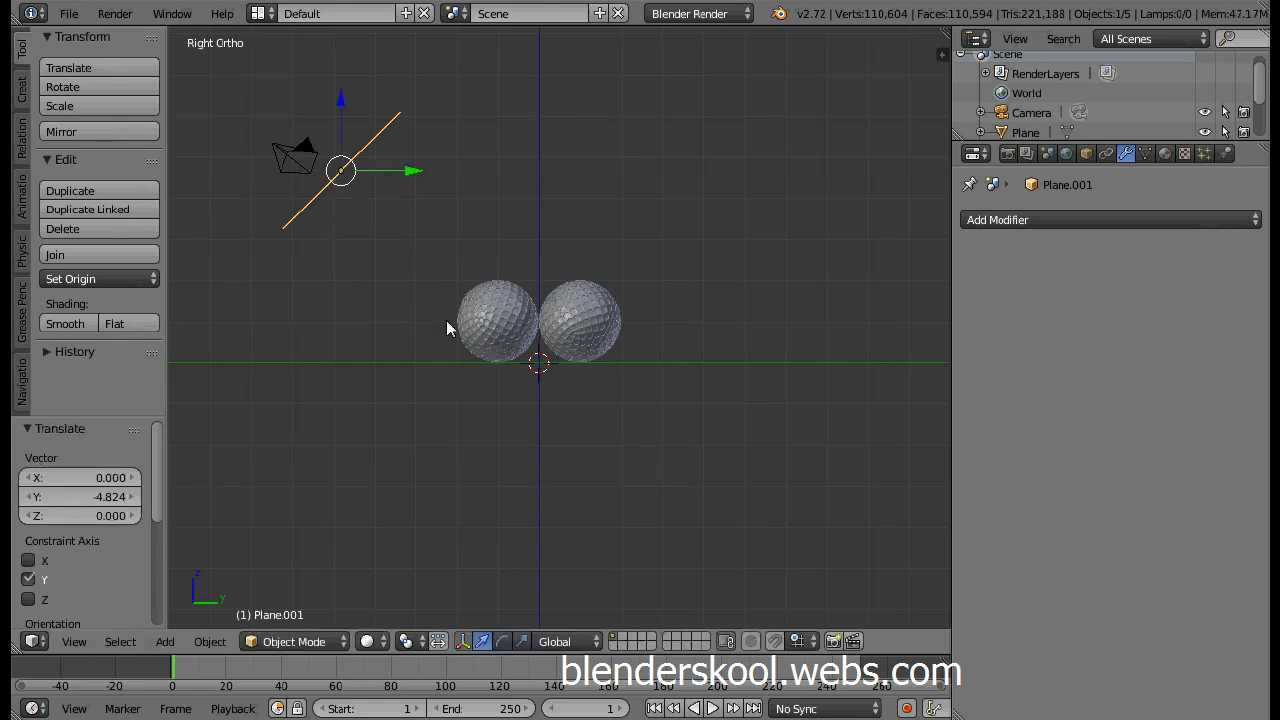
left_click(1166, 153)
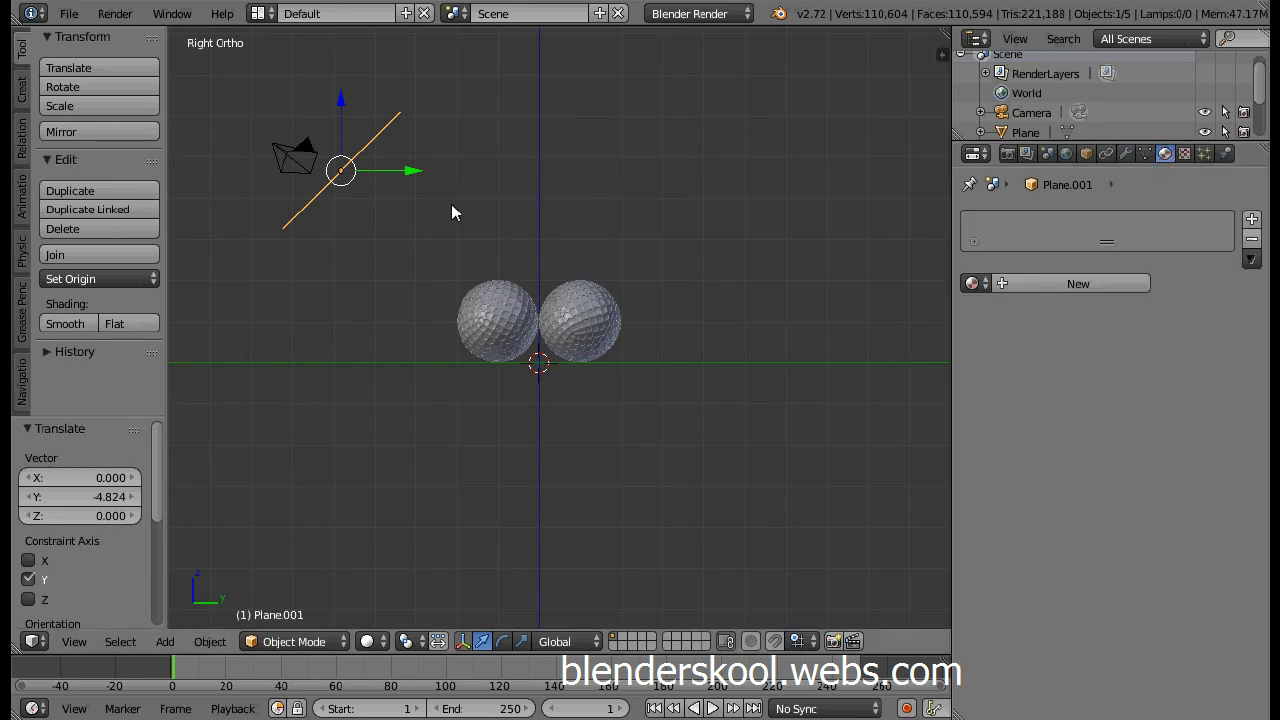
Step: Give the left golf ball a new node-based material, switching the render engine to Cycles
right_click(481, 302)
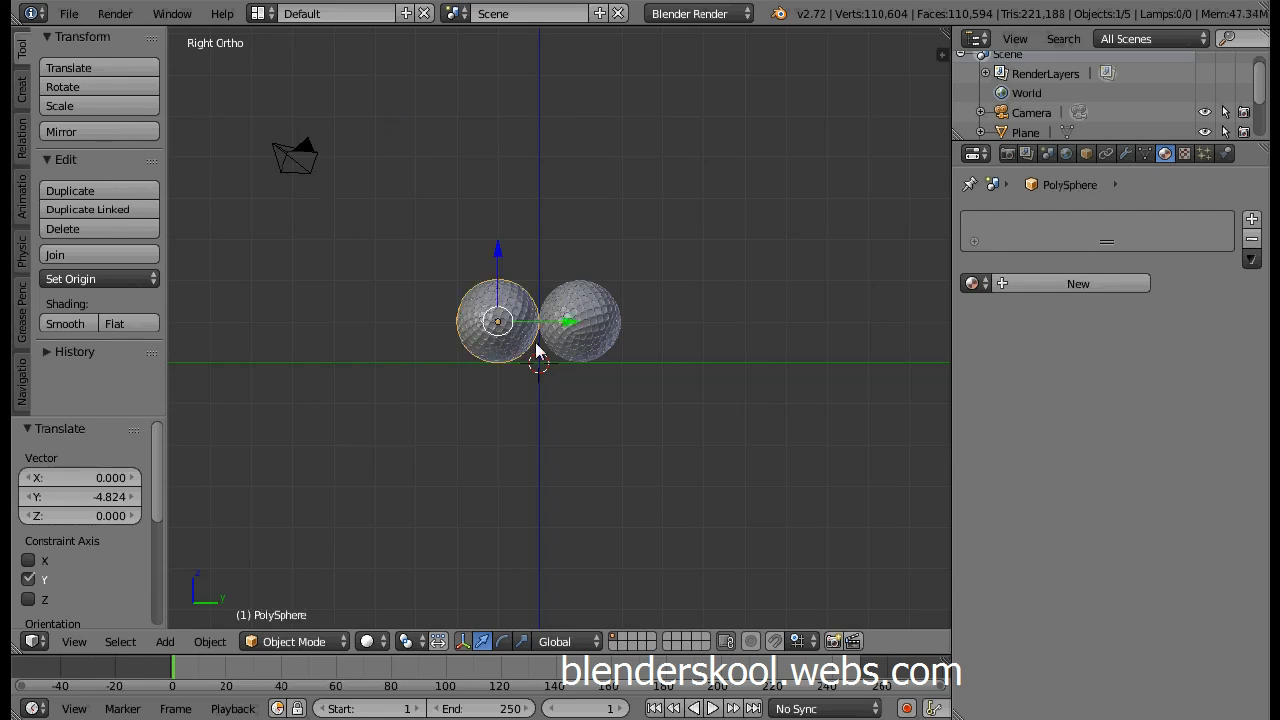
left_click(1035, 284)
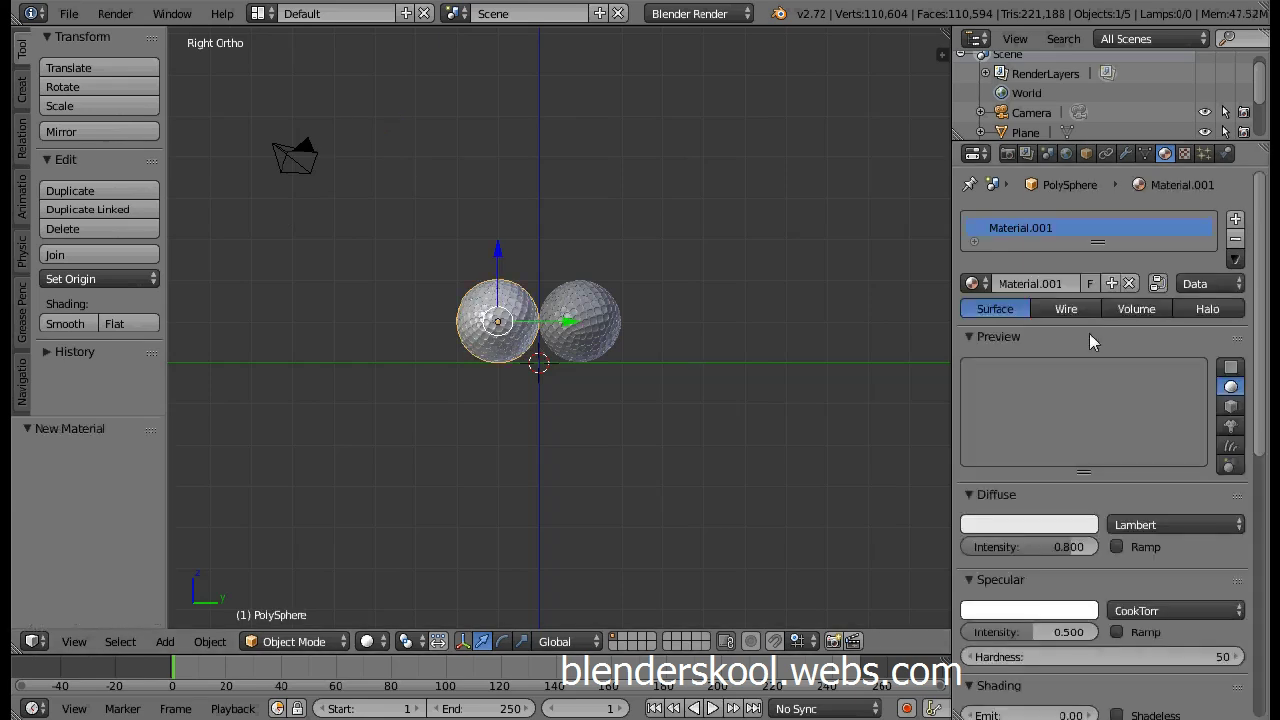
left_click(682, 14)
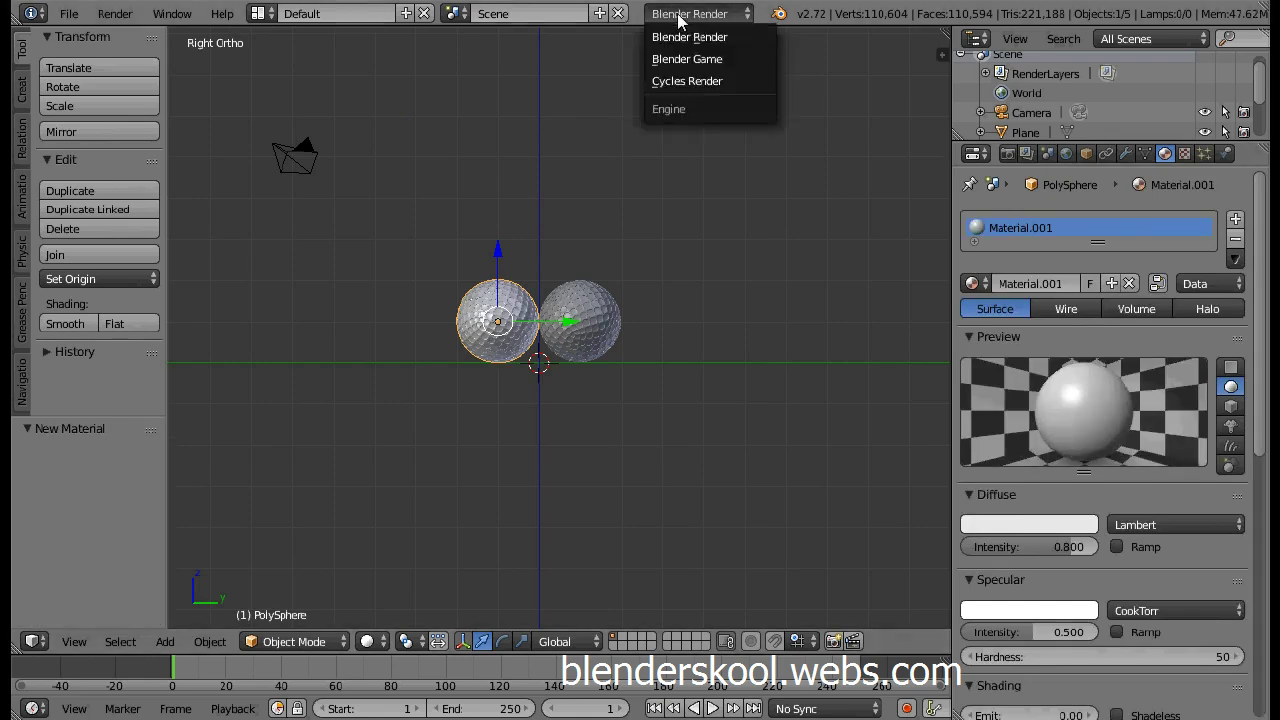
left_click(680, 82)
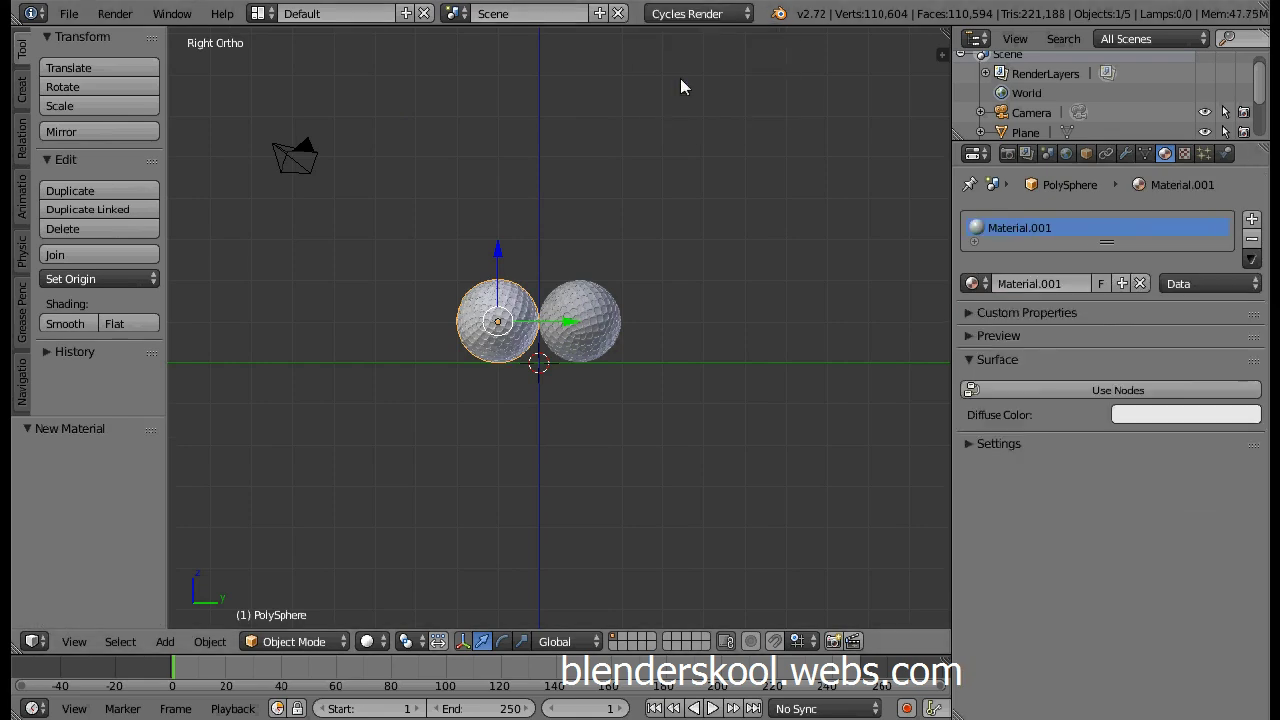
left_click(1046, 388)
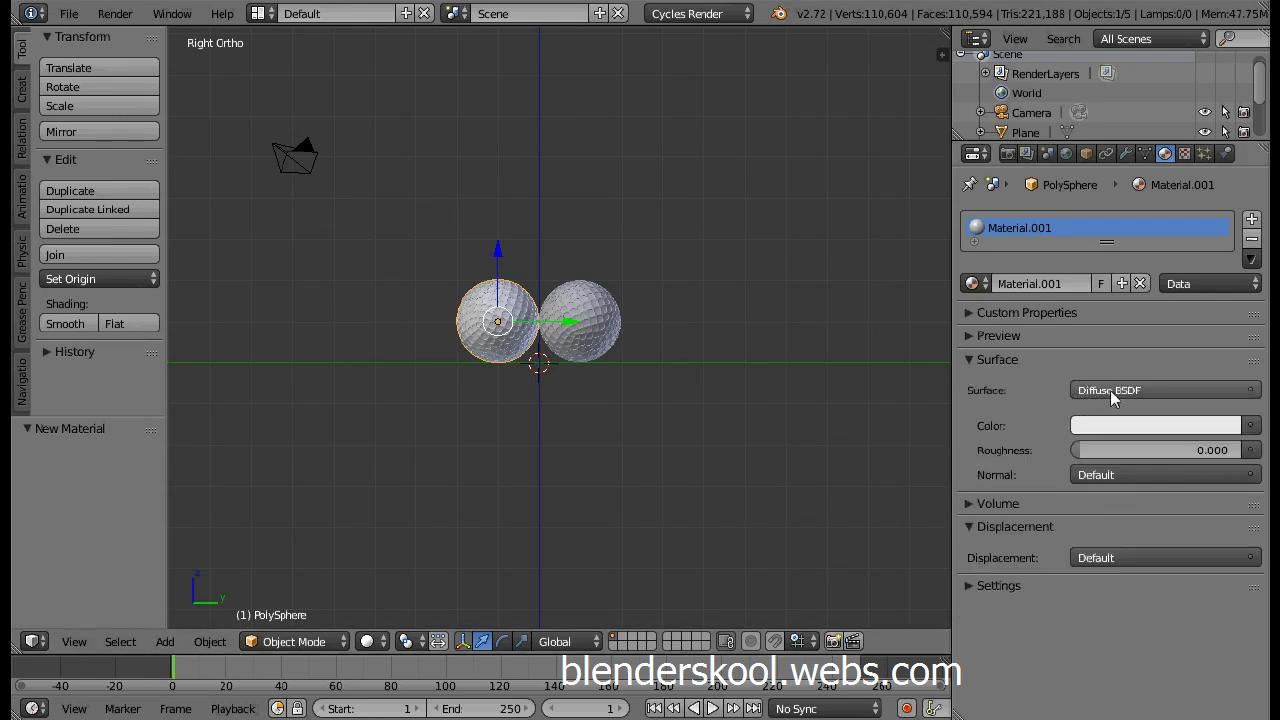
Step: Make the surface a Mix Shader of Diffuse and Beckmann Glossy with roughness 0
left_click(1112, 396)
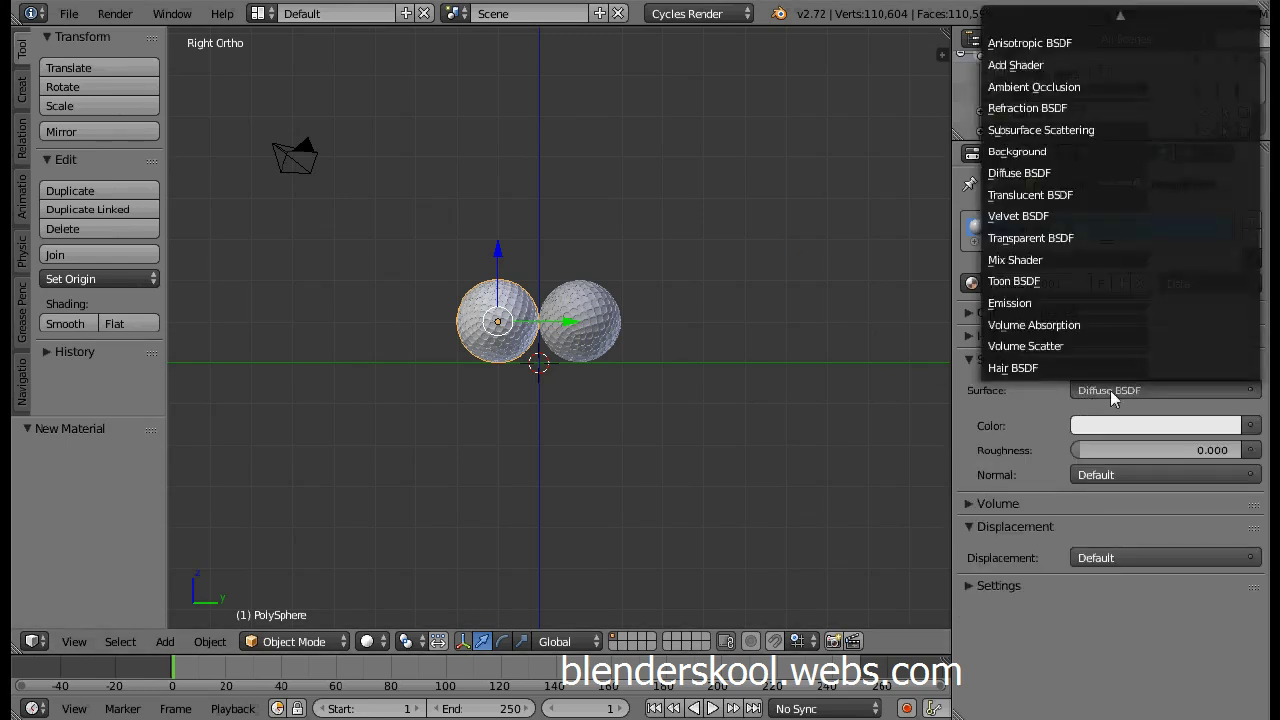
left_click(1014, 260)
left_click(1102, 450)
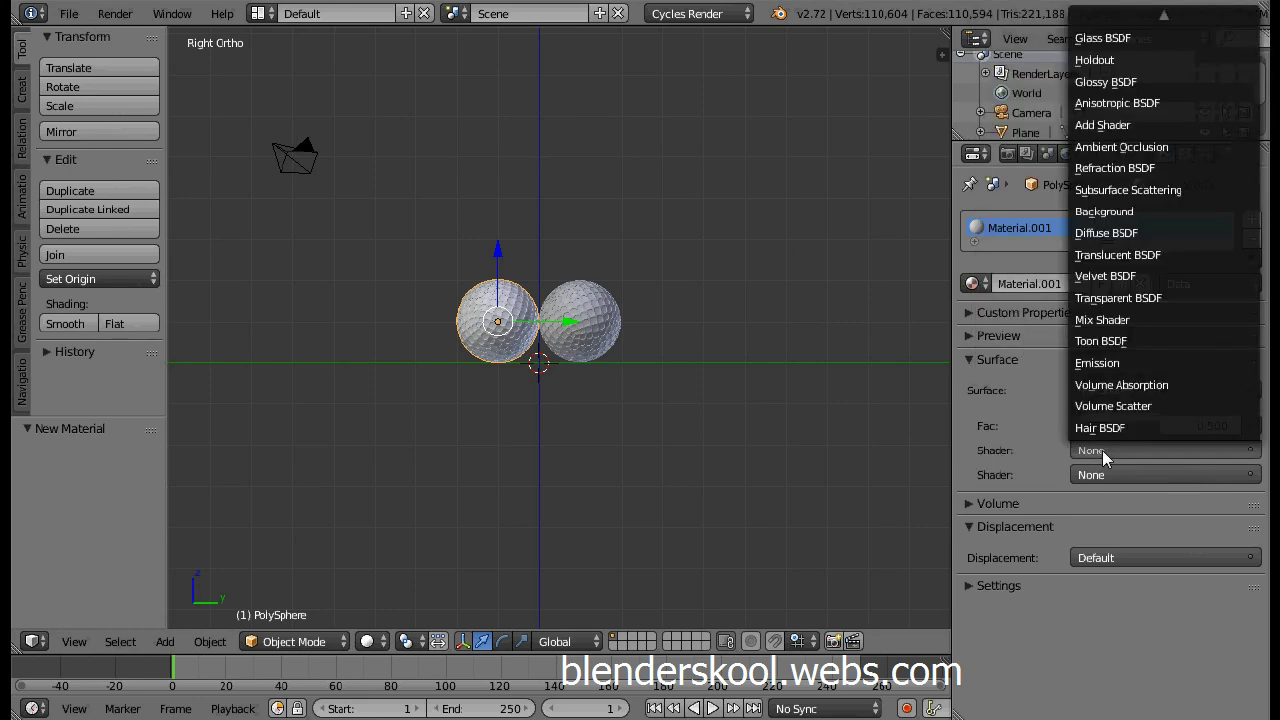
left_click(1097, 240)
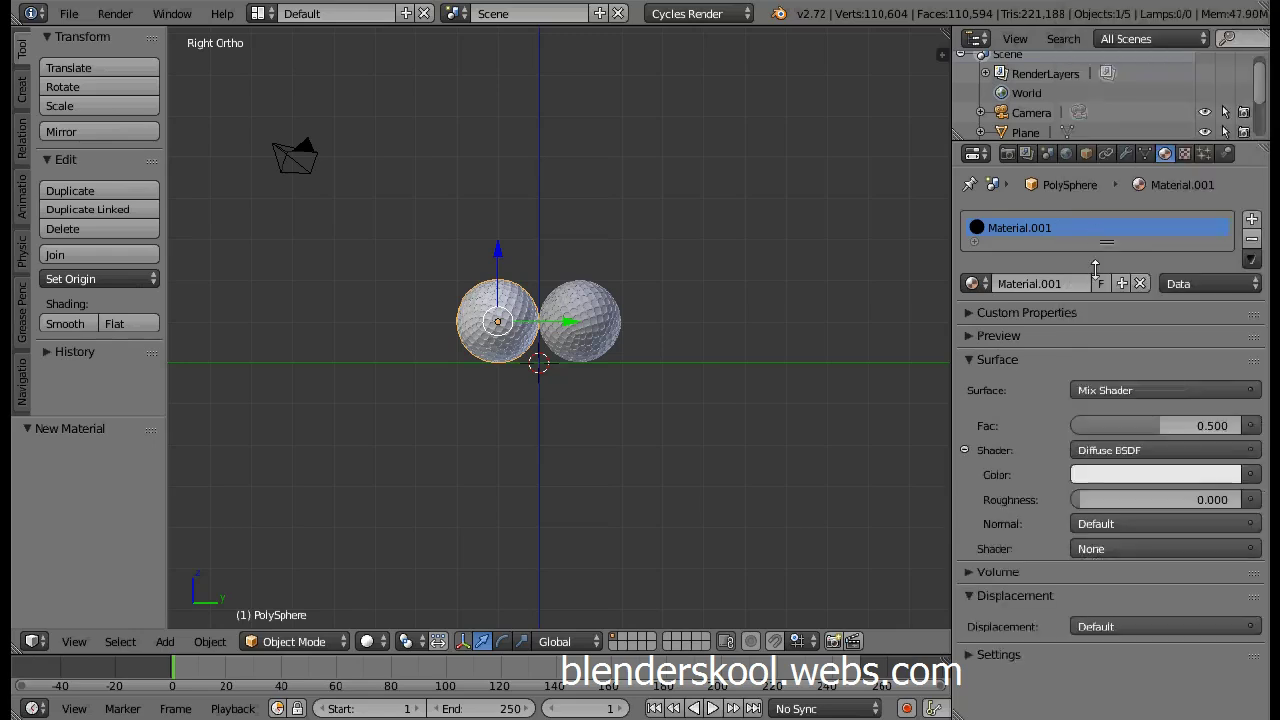
left_click(1082, 549)
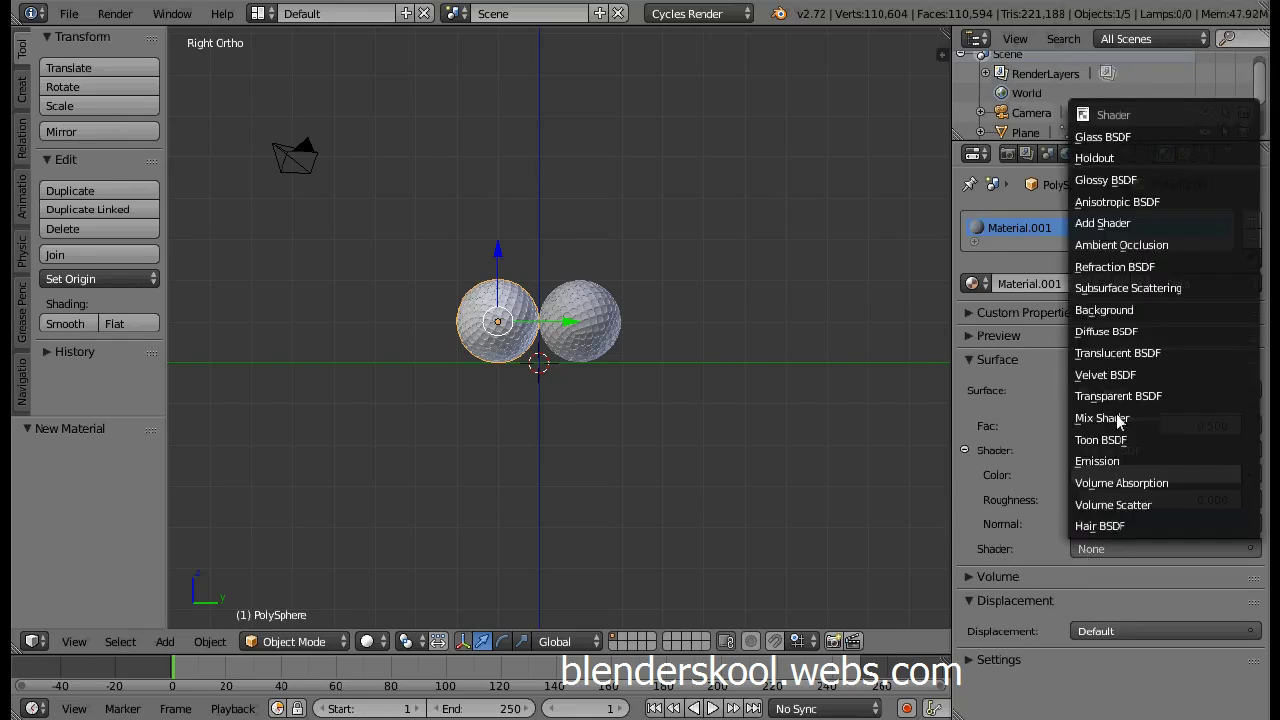
left_click(1107, 182)
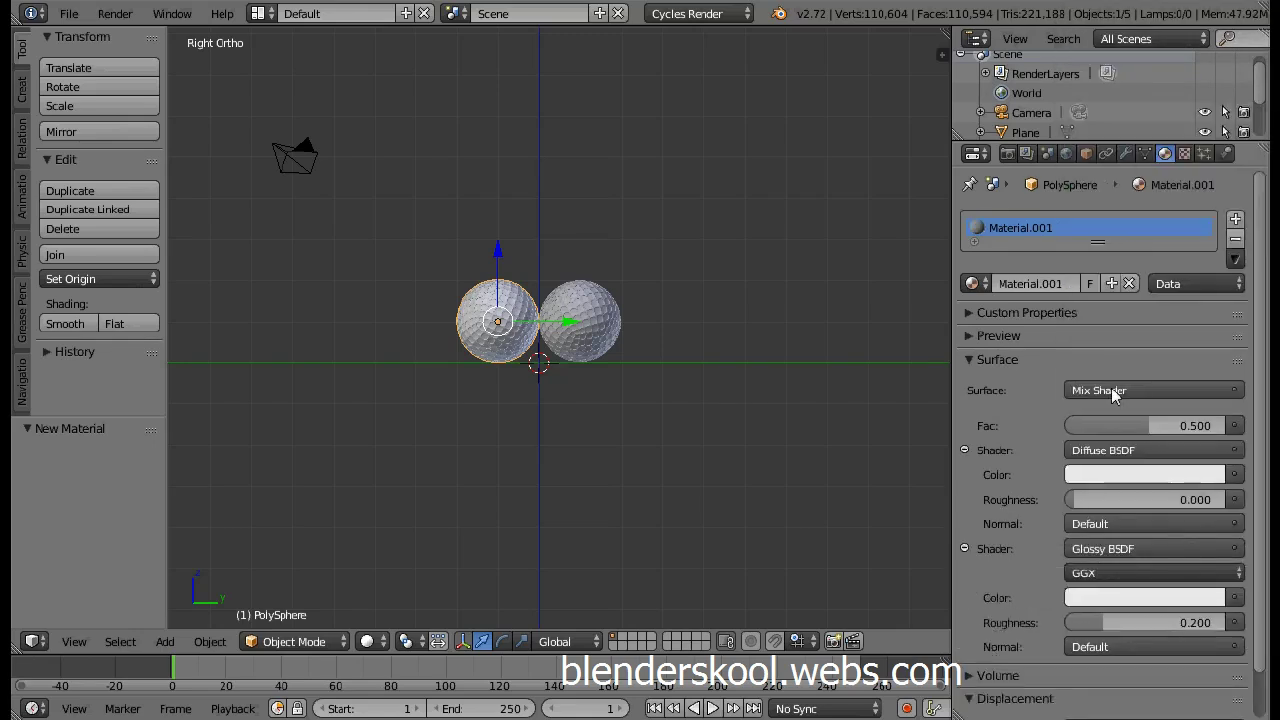
left_click(1090, 573)
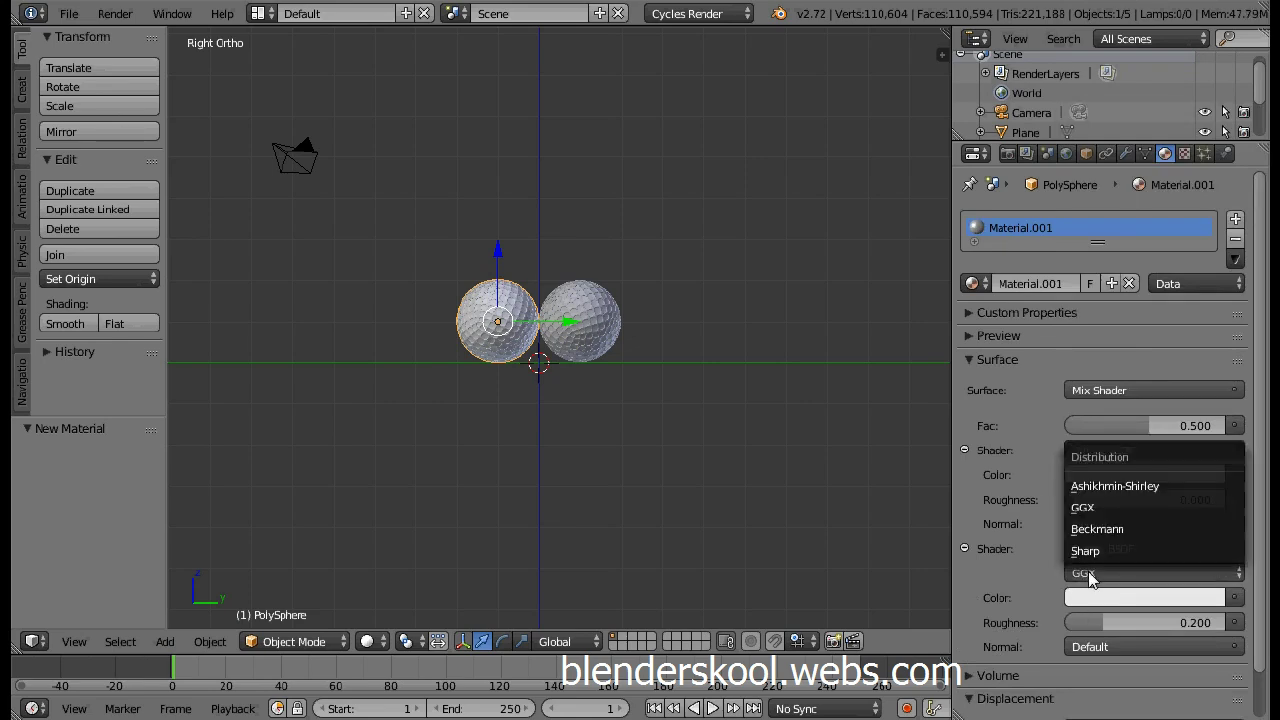
left_click(1091, 526)
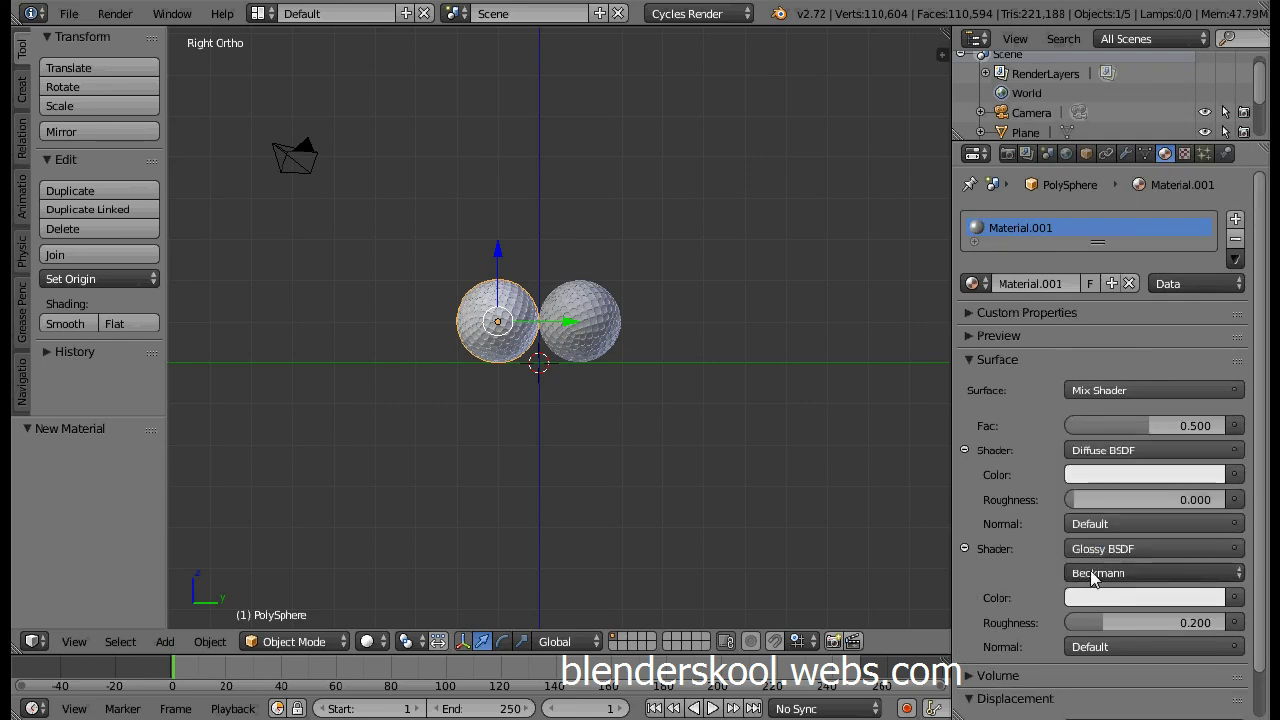
left_click(1130, 622)
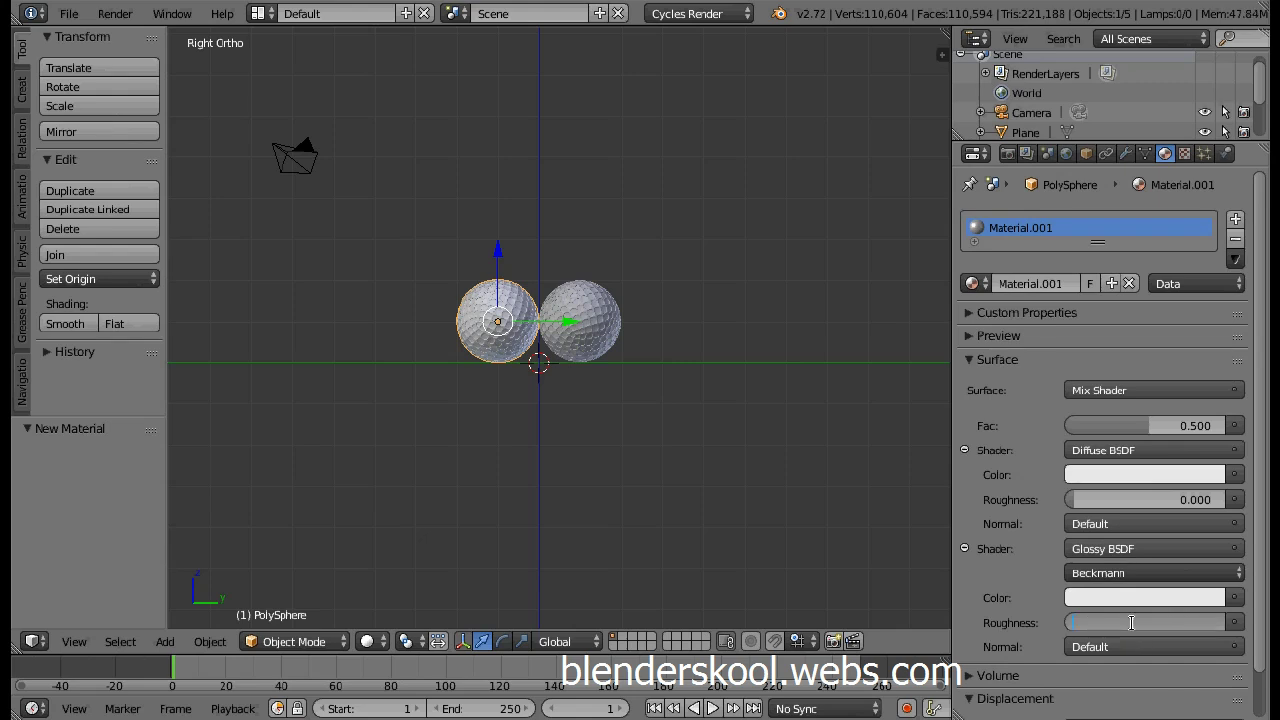
type("0")
key("Return")
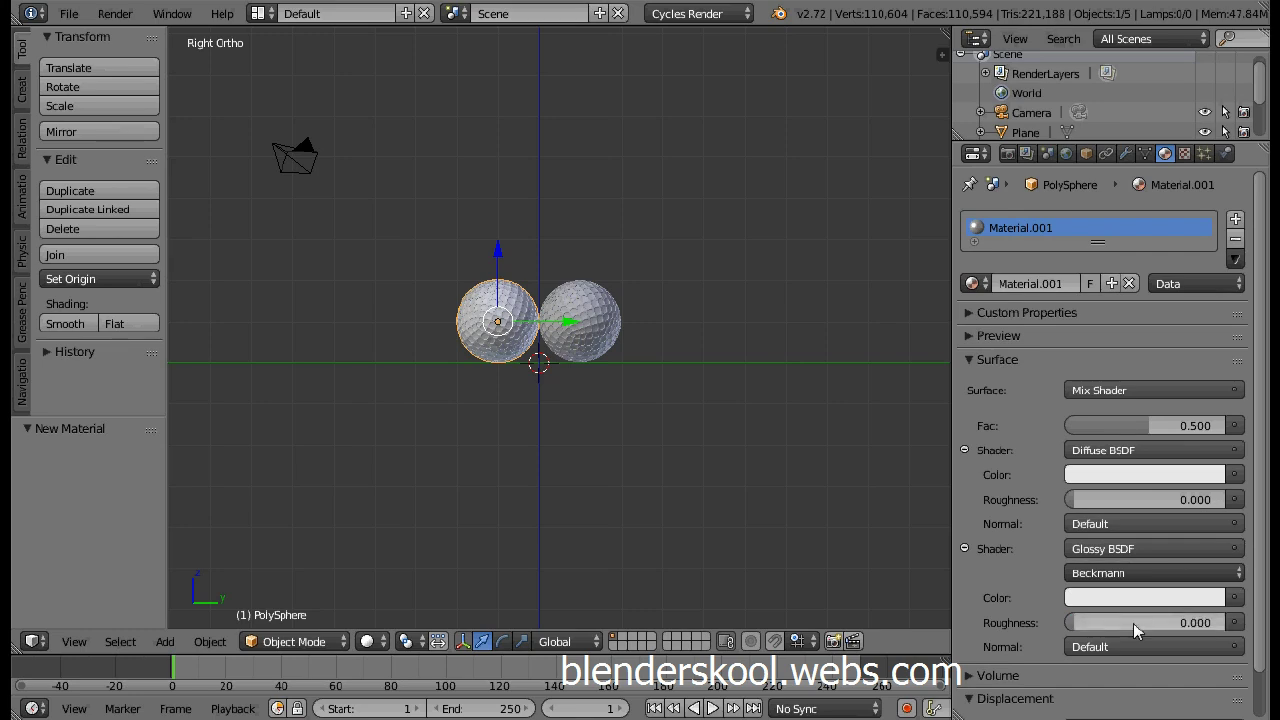
Step: Set the mix factor to 0.2, make the diffuse colour pure white, and name the material White
left_click(1185, 420)
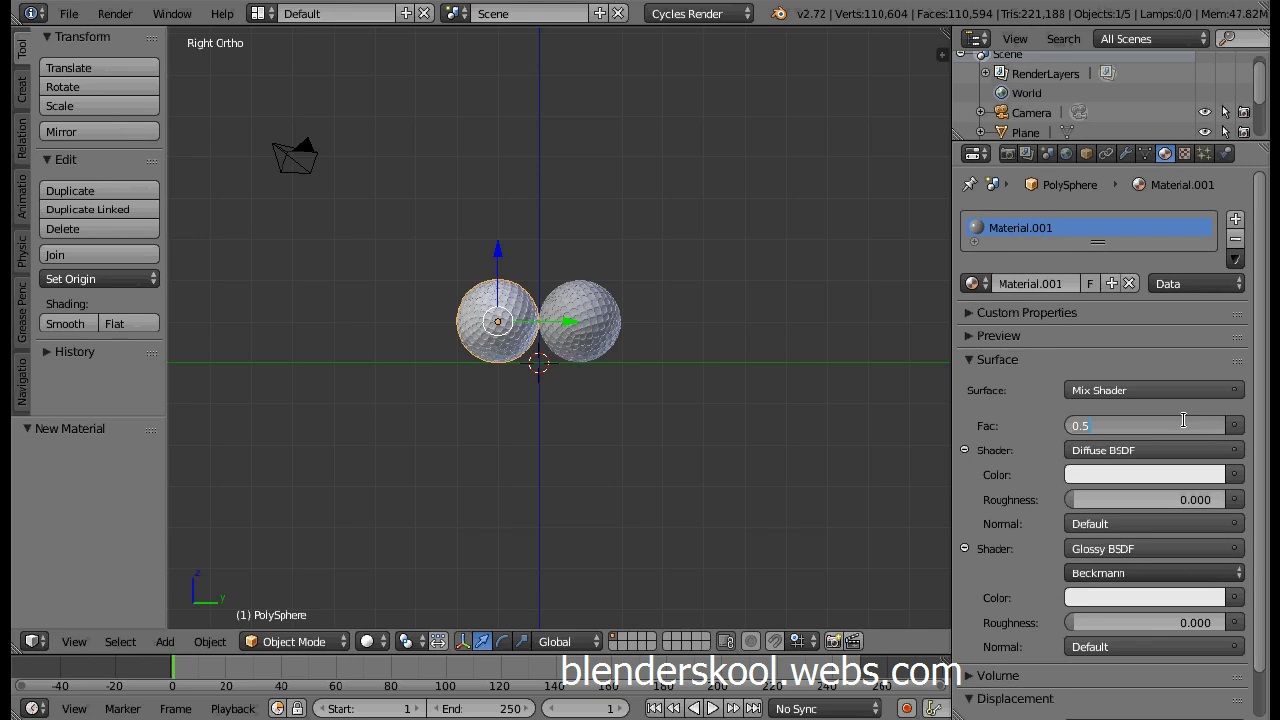
type("0.2")
key("Return")
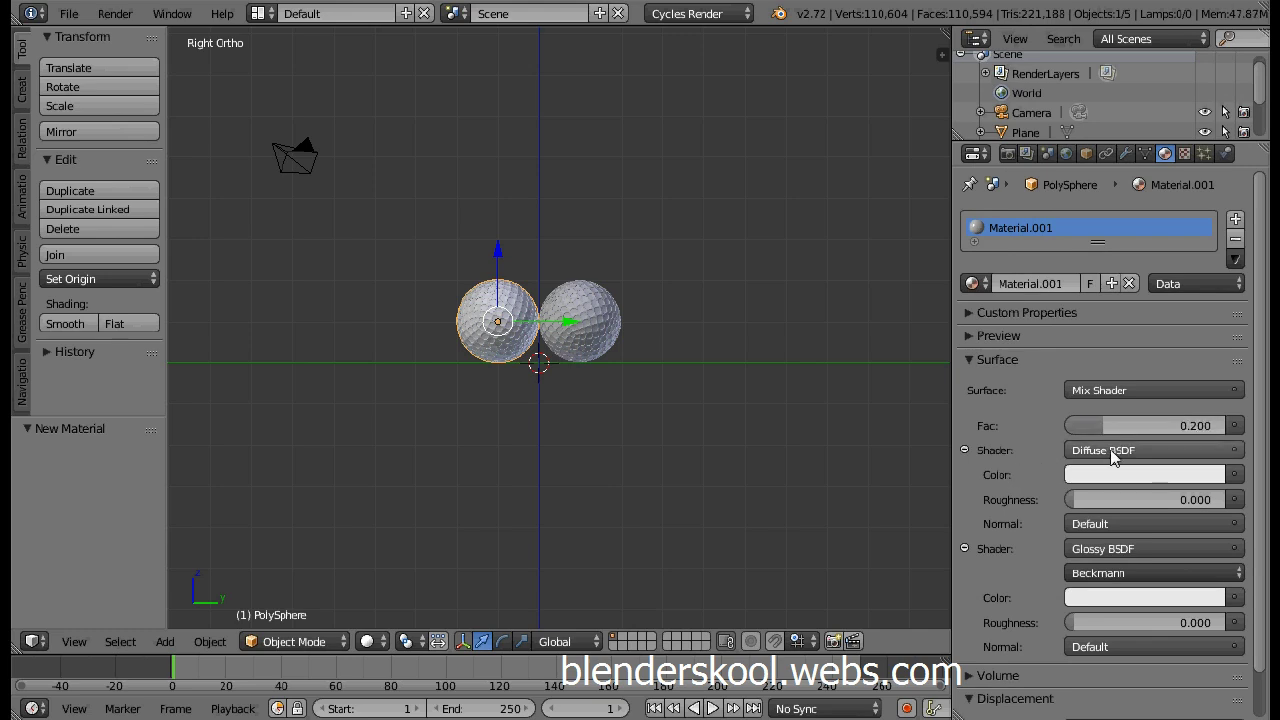
left_click(1107, 474)
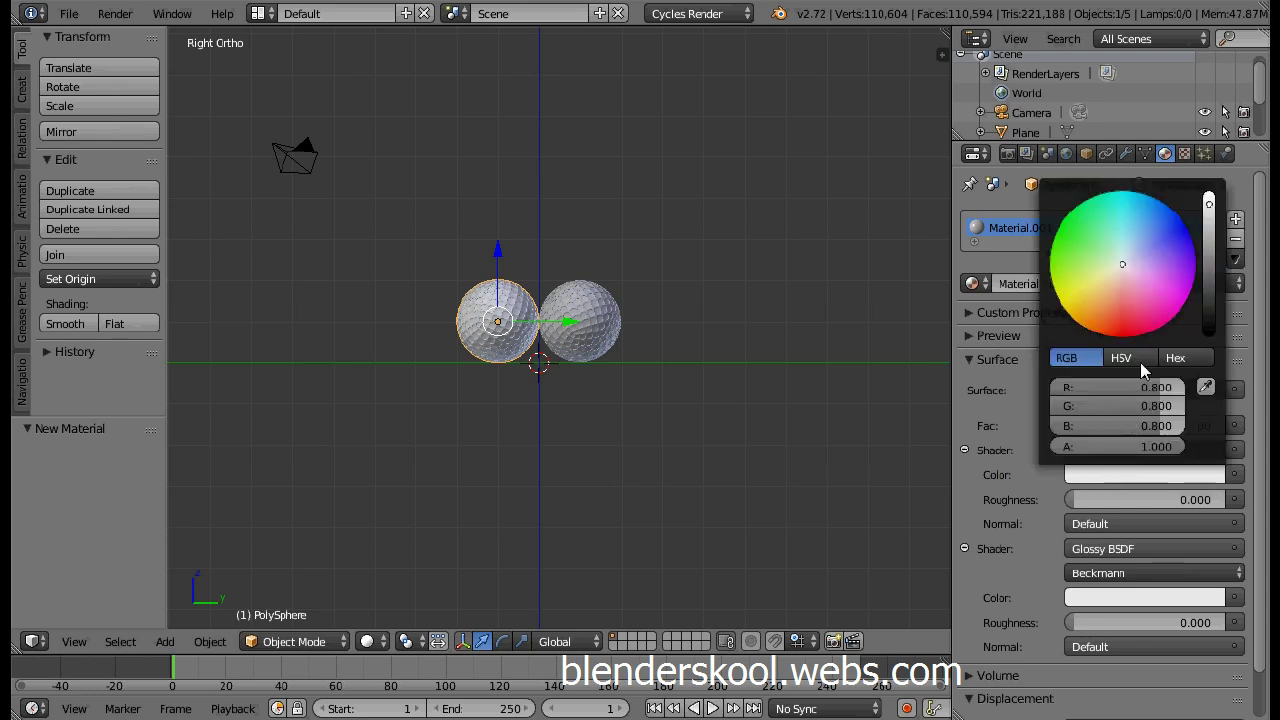
left_click(1209, 200)
left_click_drag(1209, 200, 1209, 192)
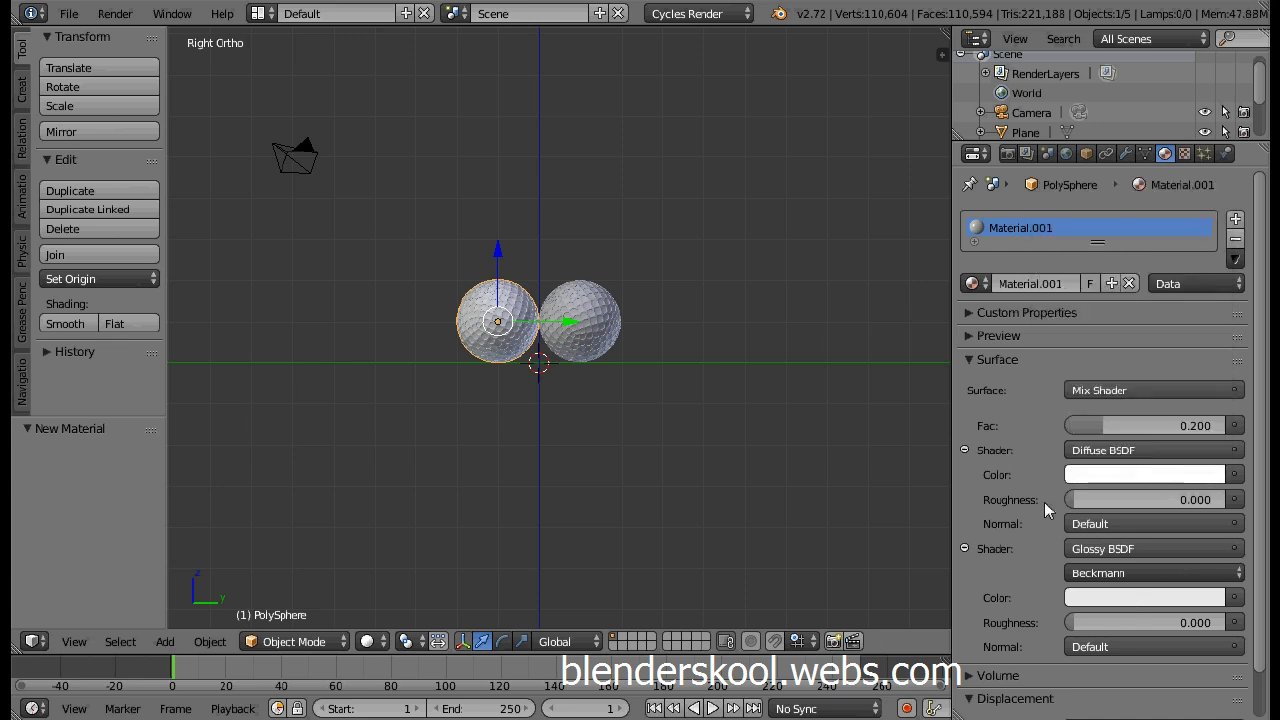
left_click(1059, 282)
type("White")
key("Return")
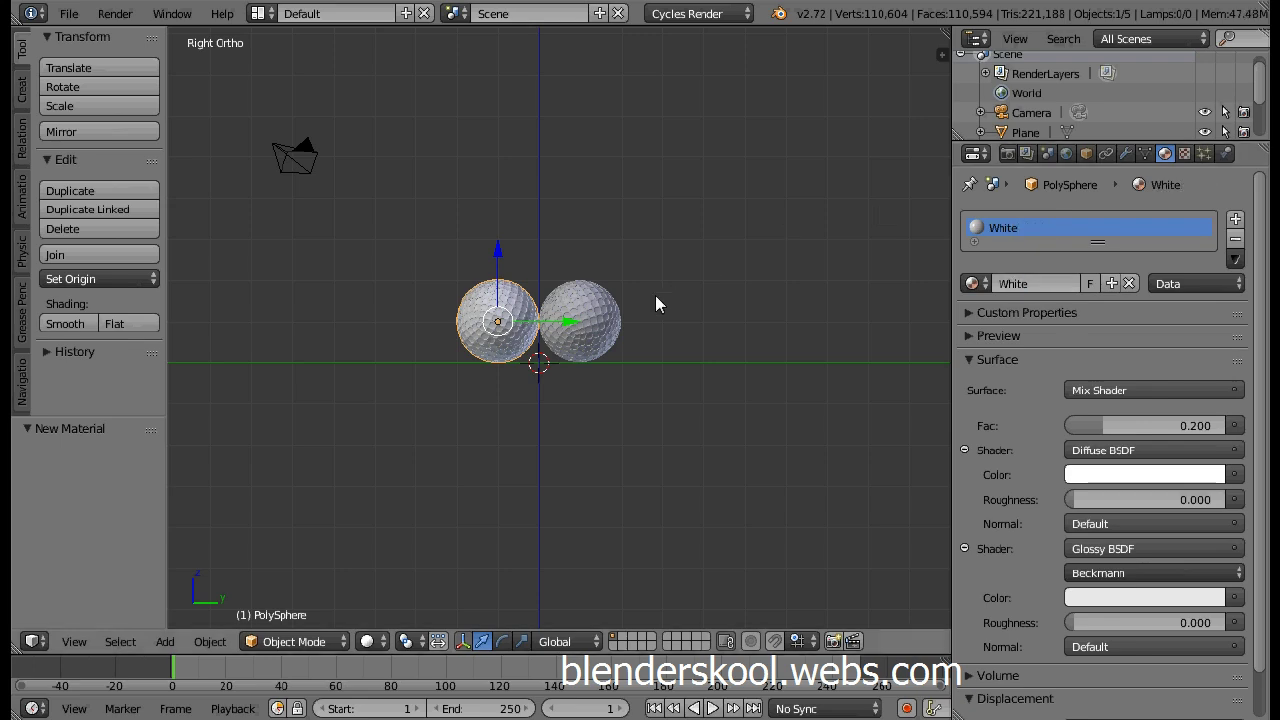
Step: Assign the White material to the right golf ball
right_click(590, 300)
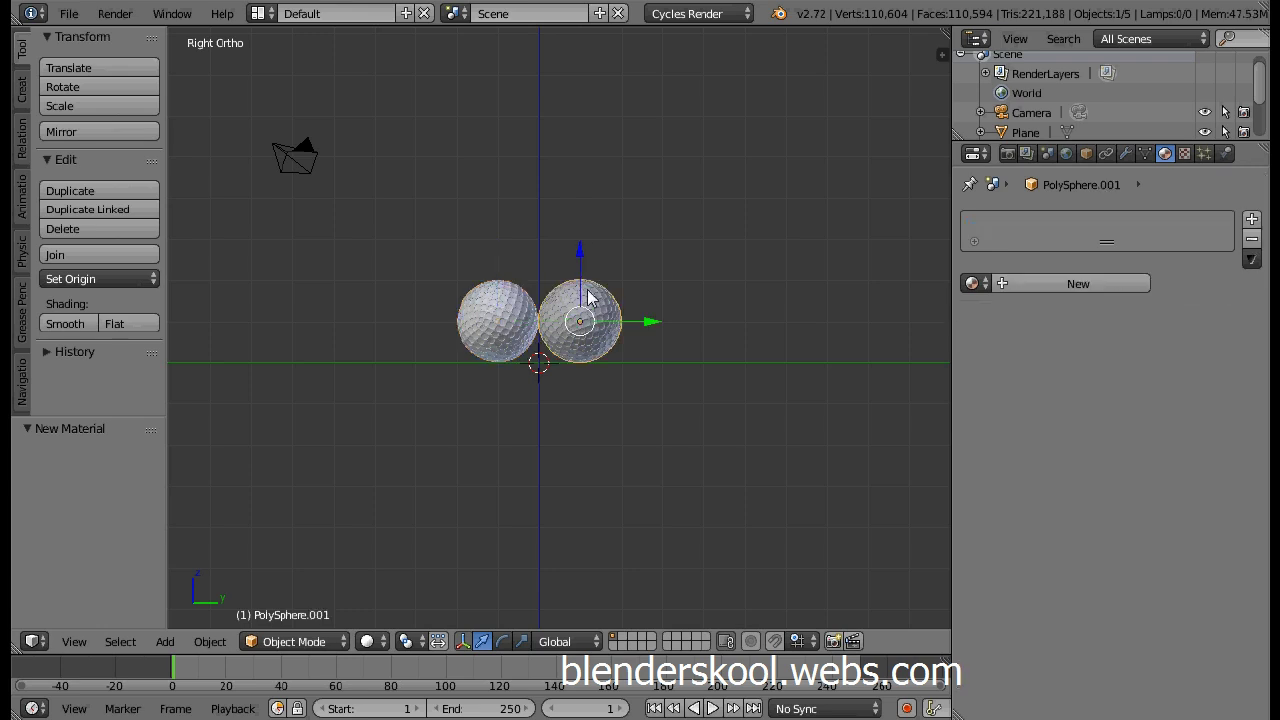
left_click(971, 283)
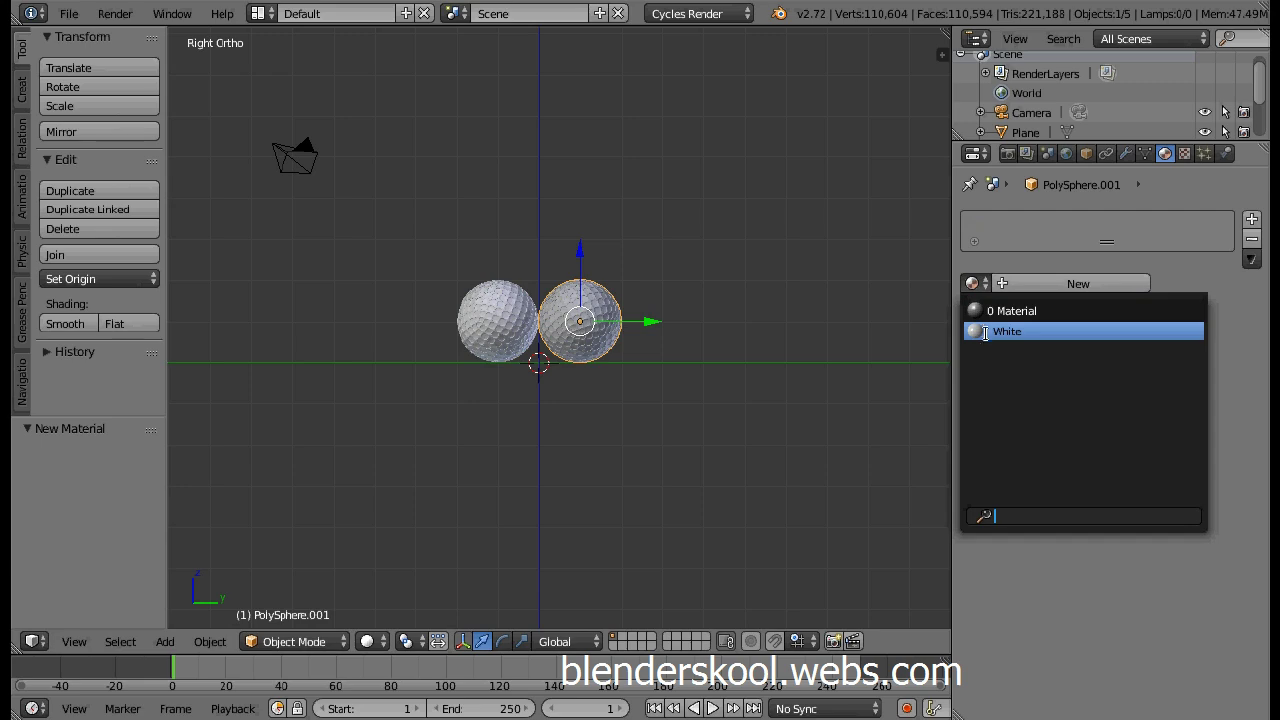
left_click(985, 331)
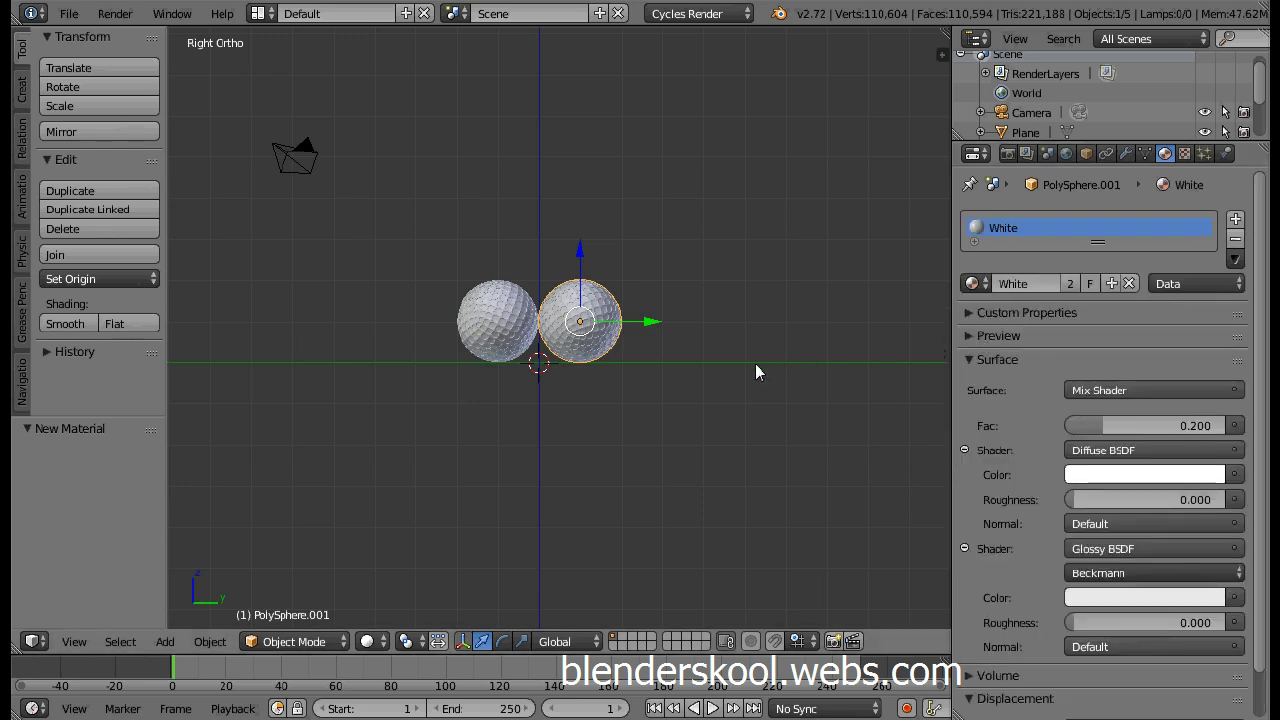
Step: Give the floor plane a new material with diffuse colour hex 118100 and preview it rendered
right_click(693, 362)
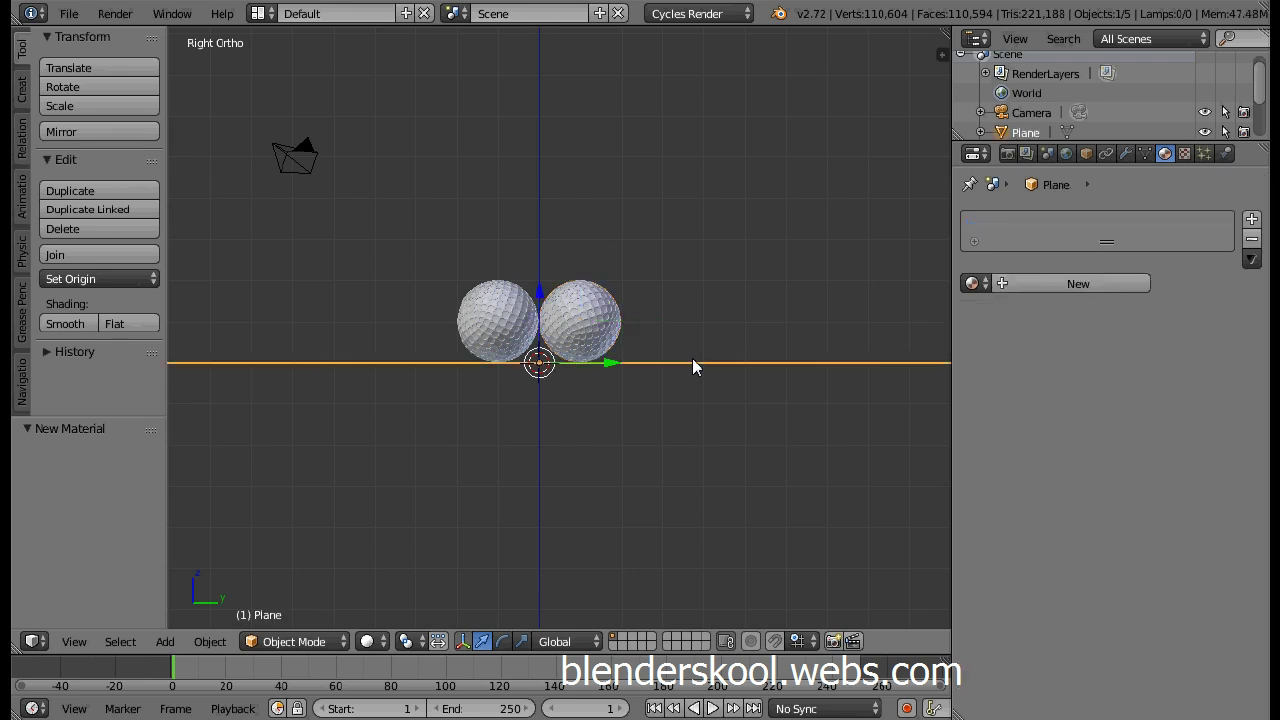
left_click(1043, 290)
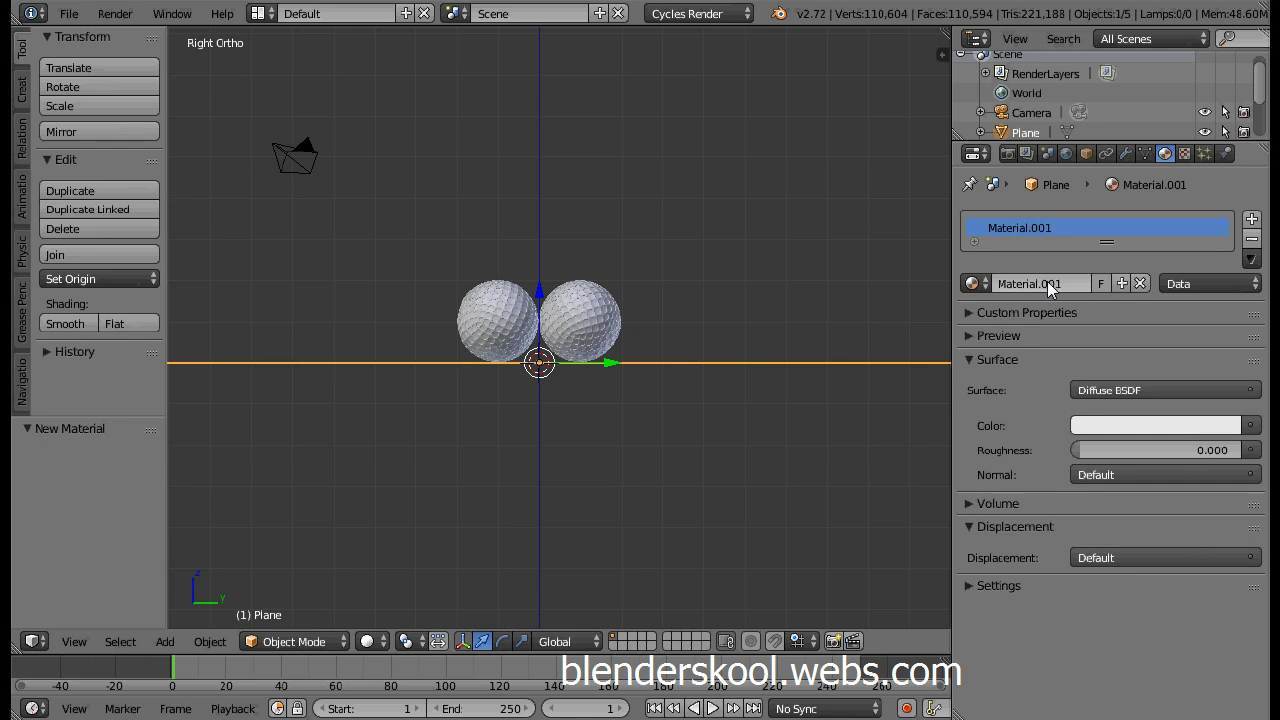
left_click(1096, 427)
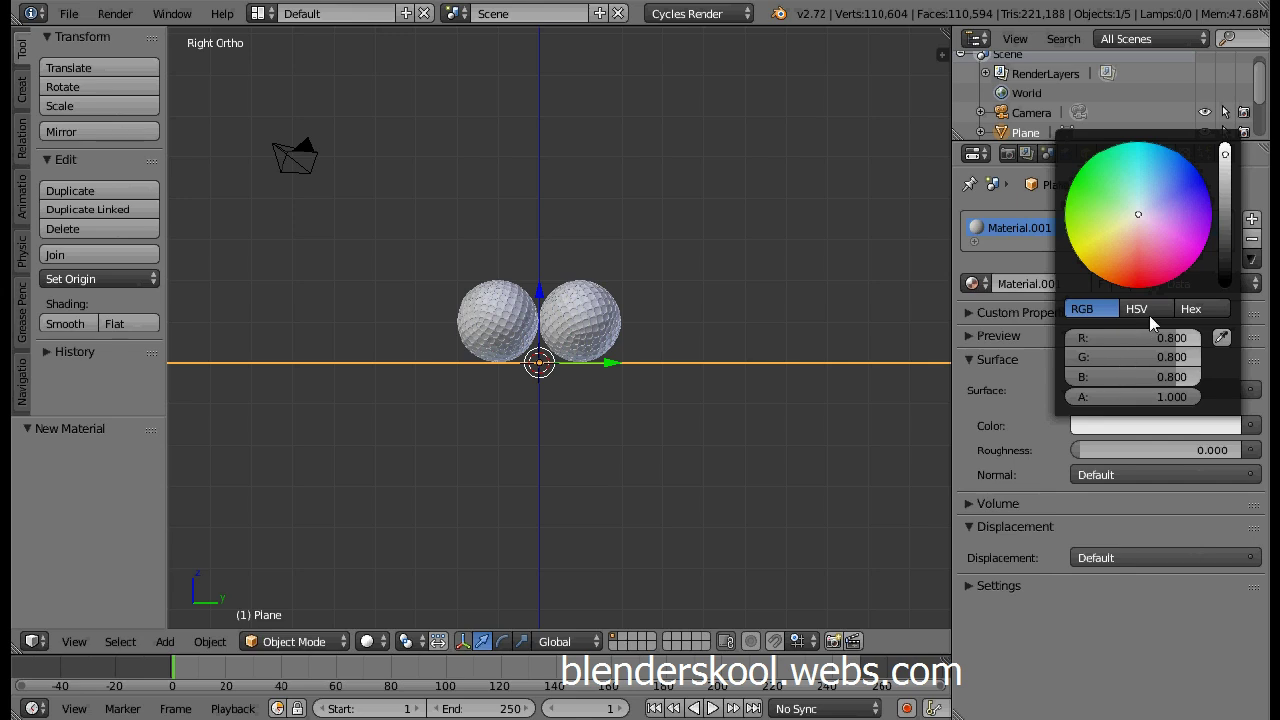
left_click(1187, 310)
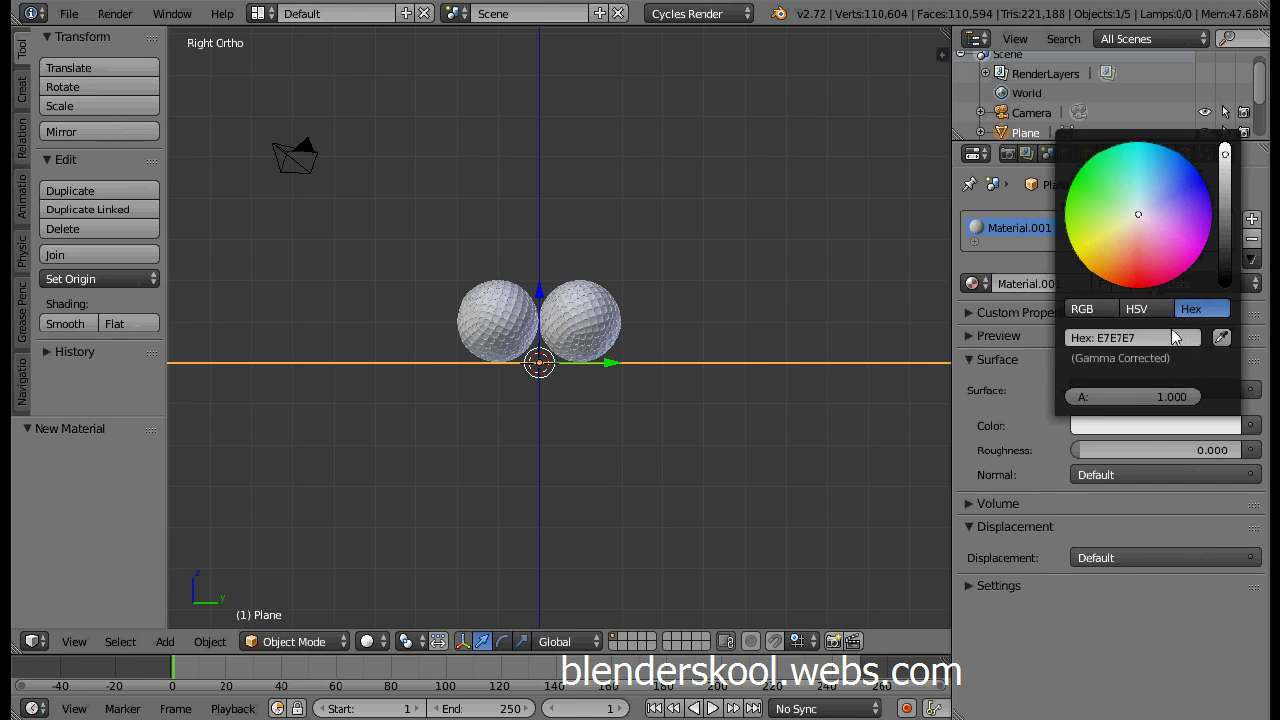
left_click(1134, 338)
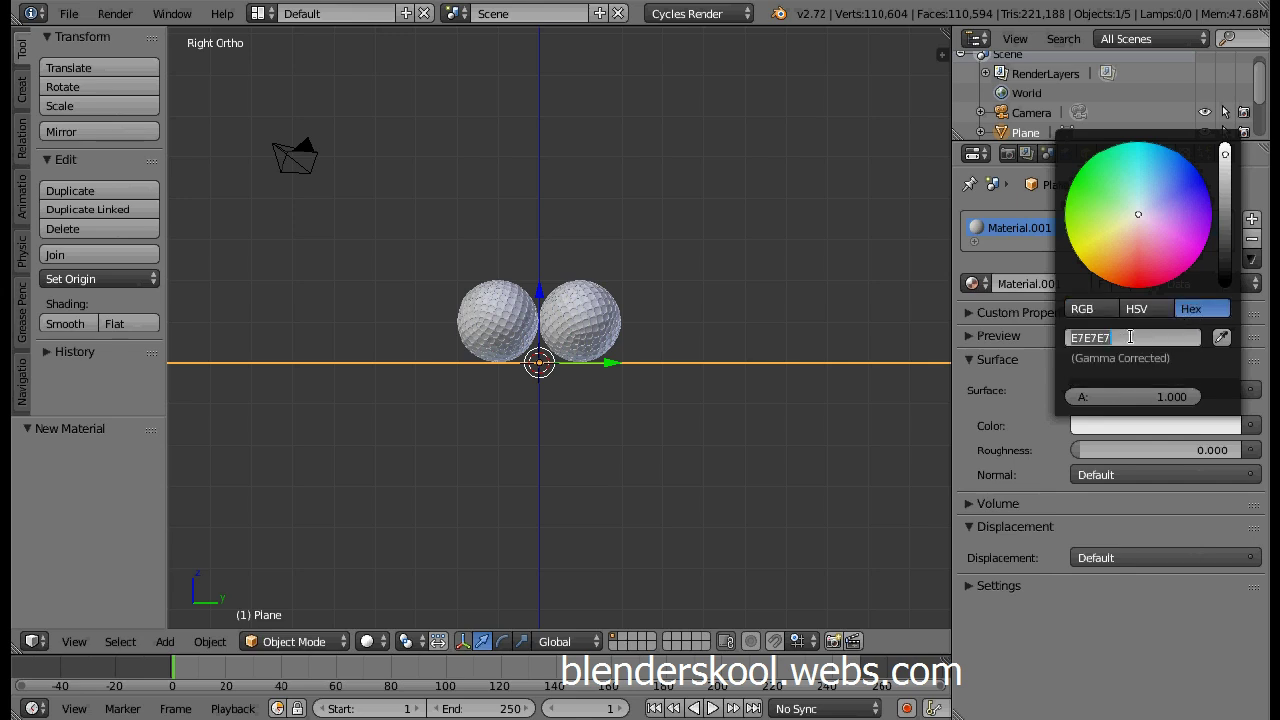
type("118")
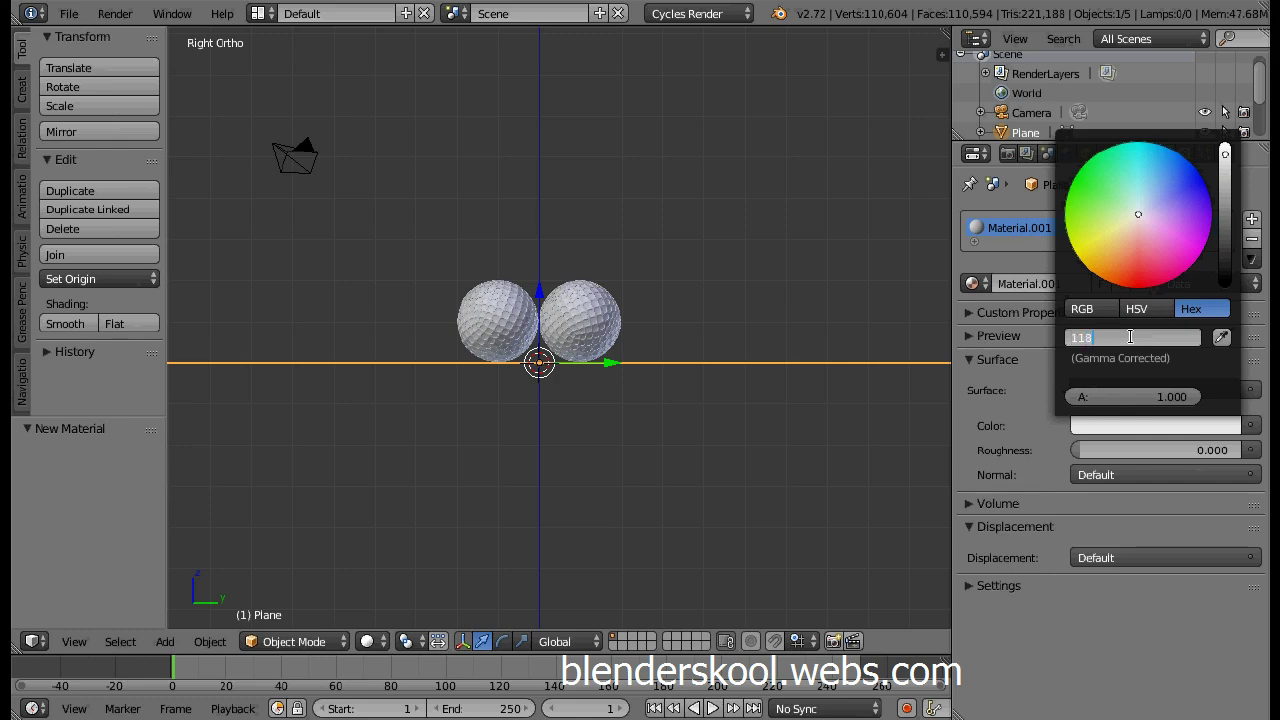
type("100")
key("Return")
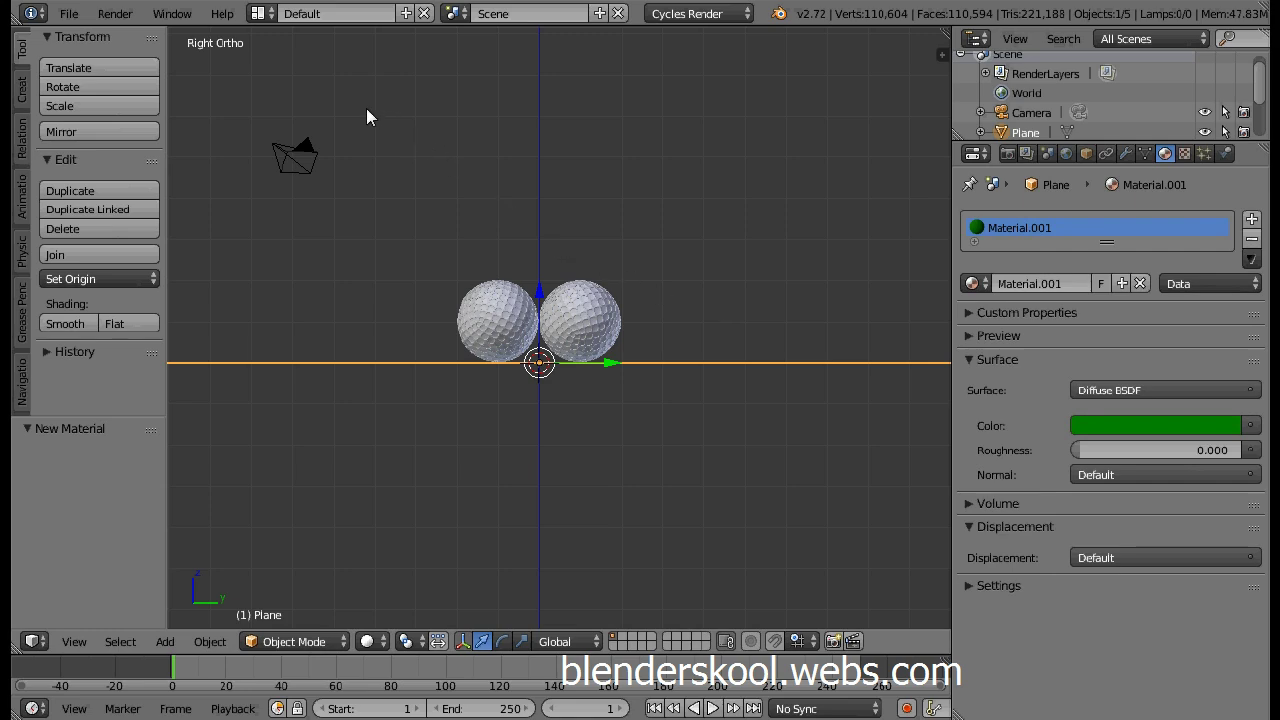
key("shift+z")
Step: Give the overhead plane a new Emission material with strength 15
right_click(377, 135)
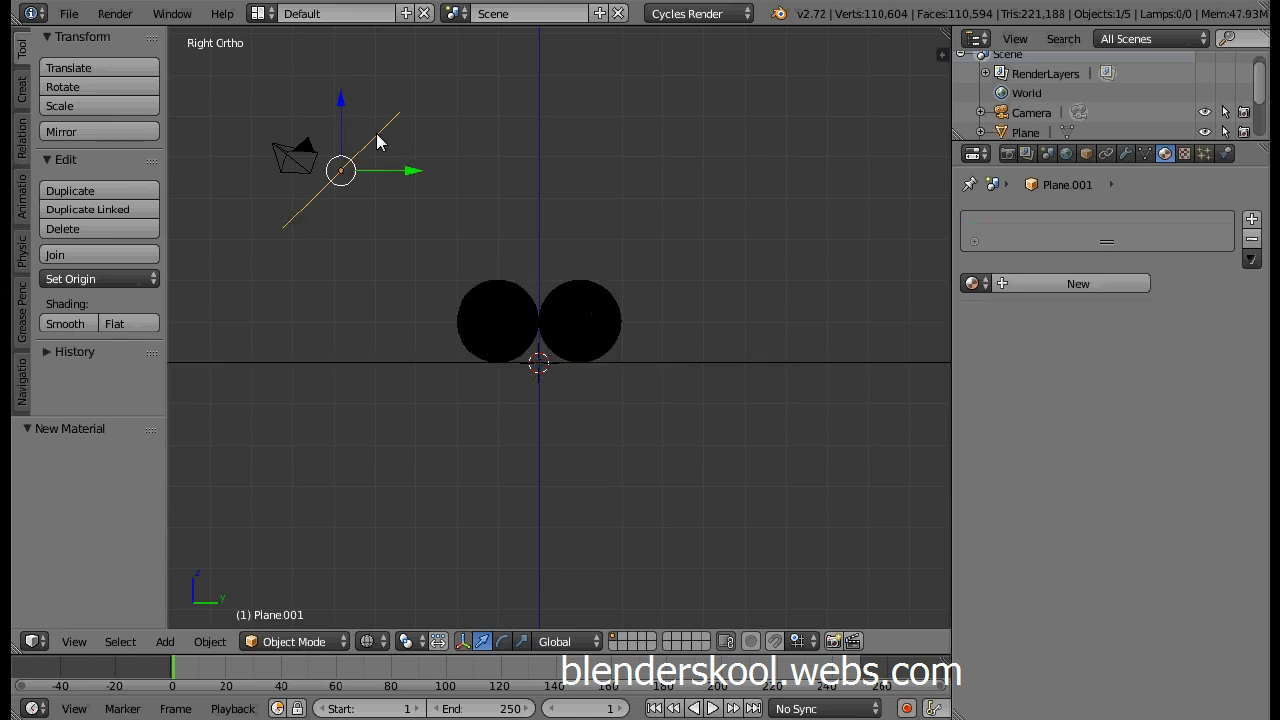
key("shift+z")
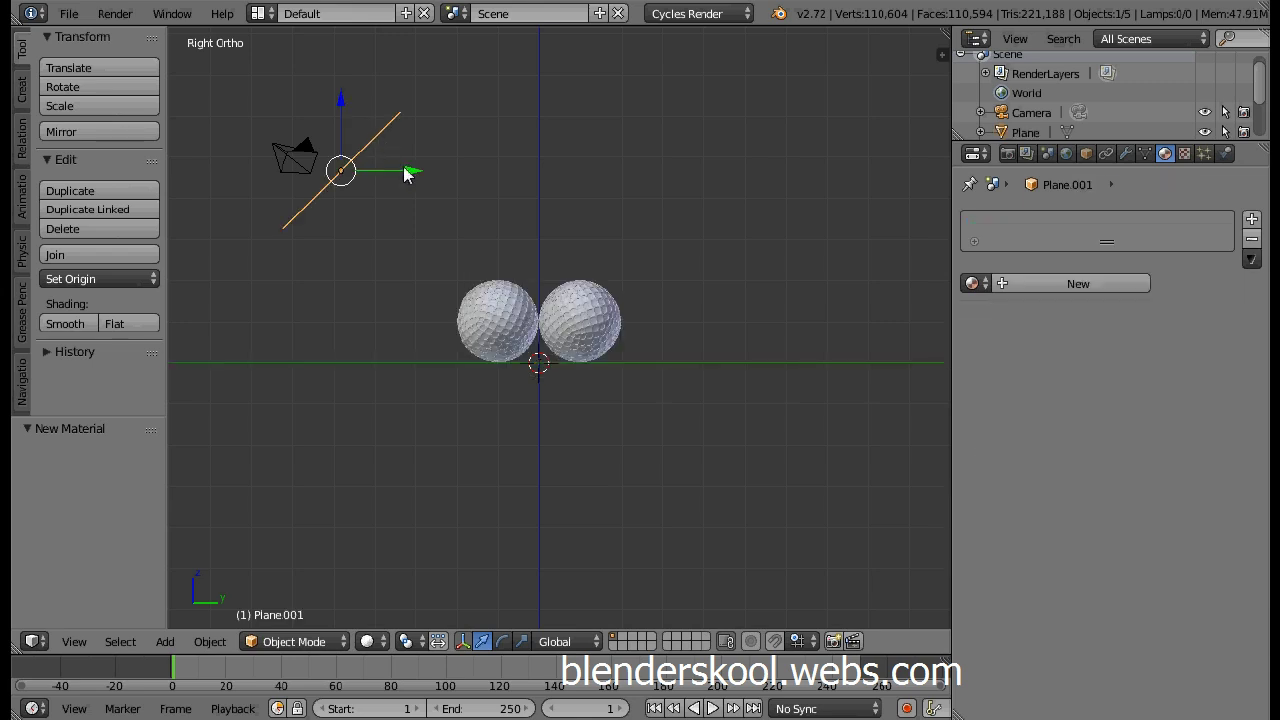
left_click(1034, 283)
left_click(1088, 392)
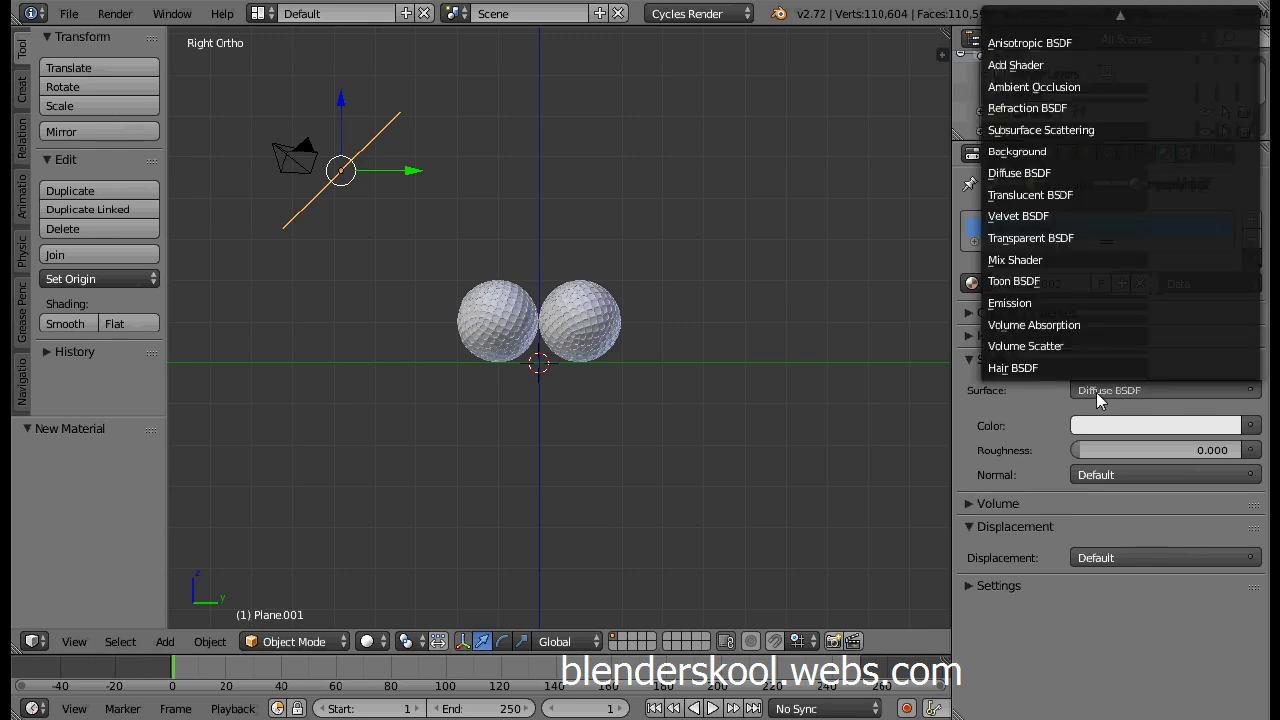
left_click(1005, 303)
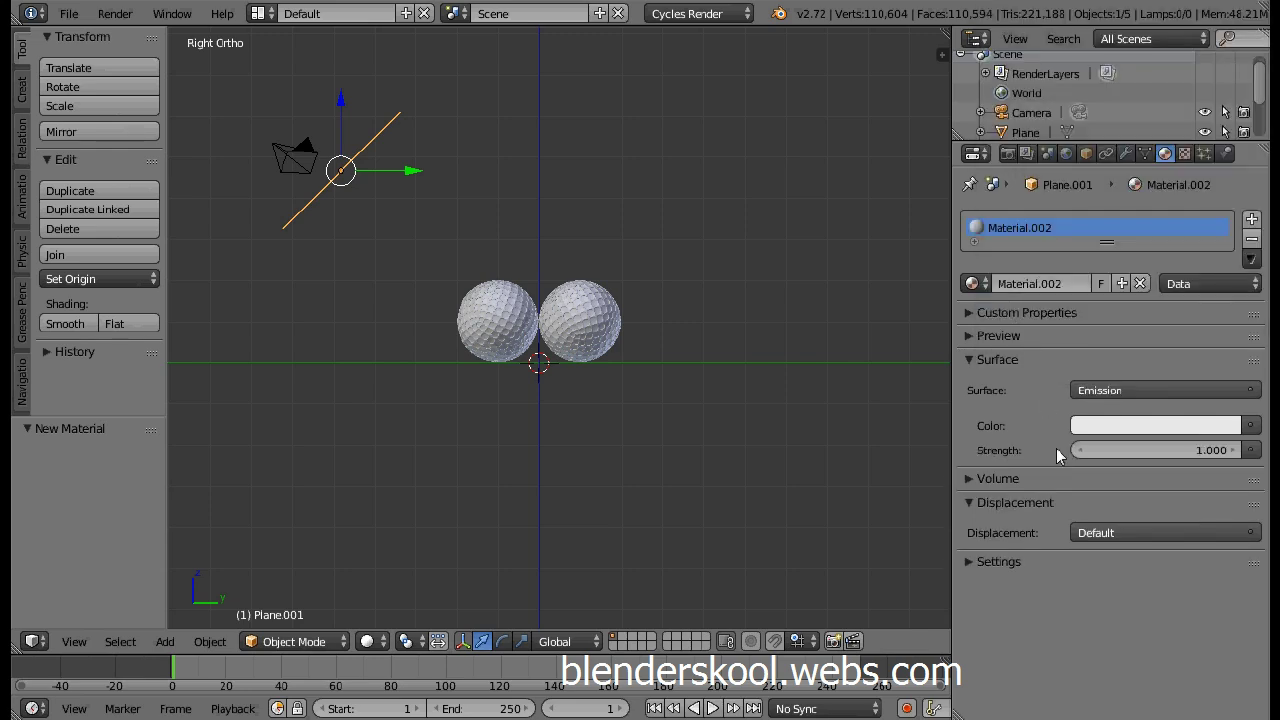
left_click(1171, 447)
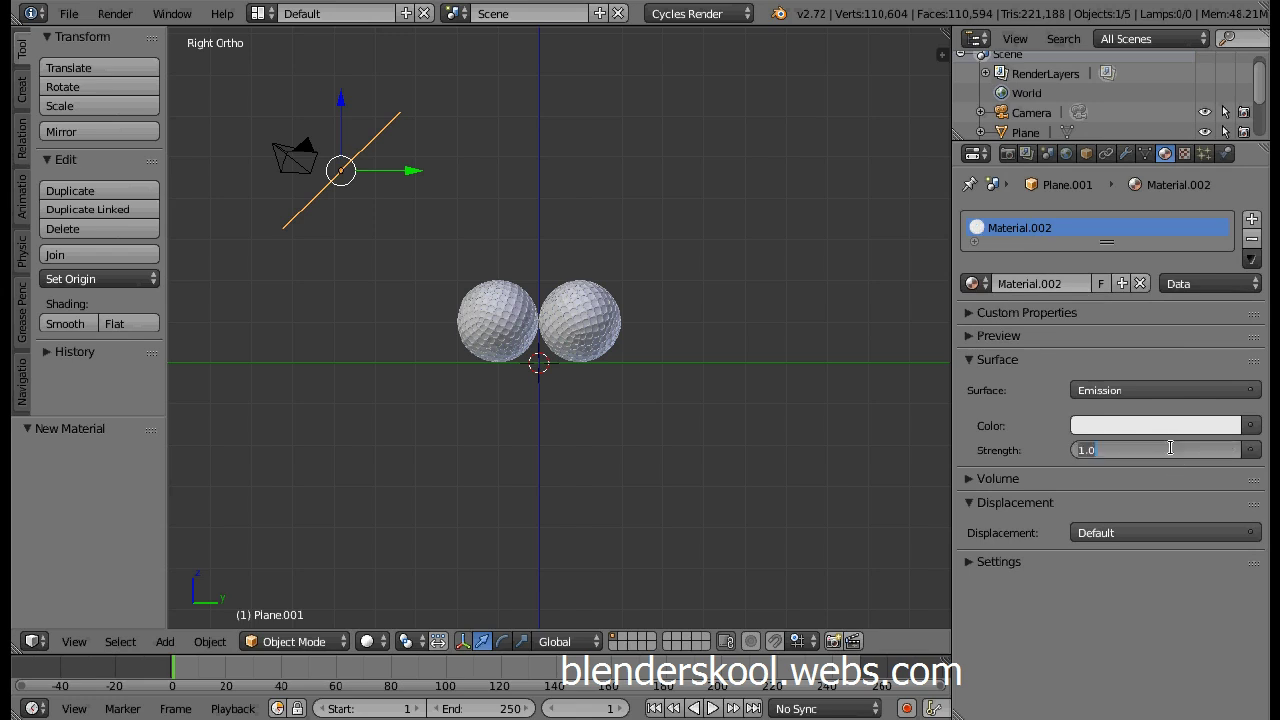
type("15")
key("Return")
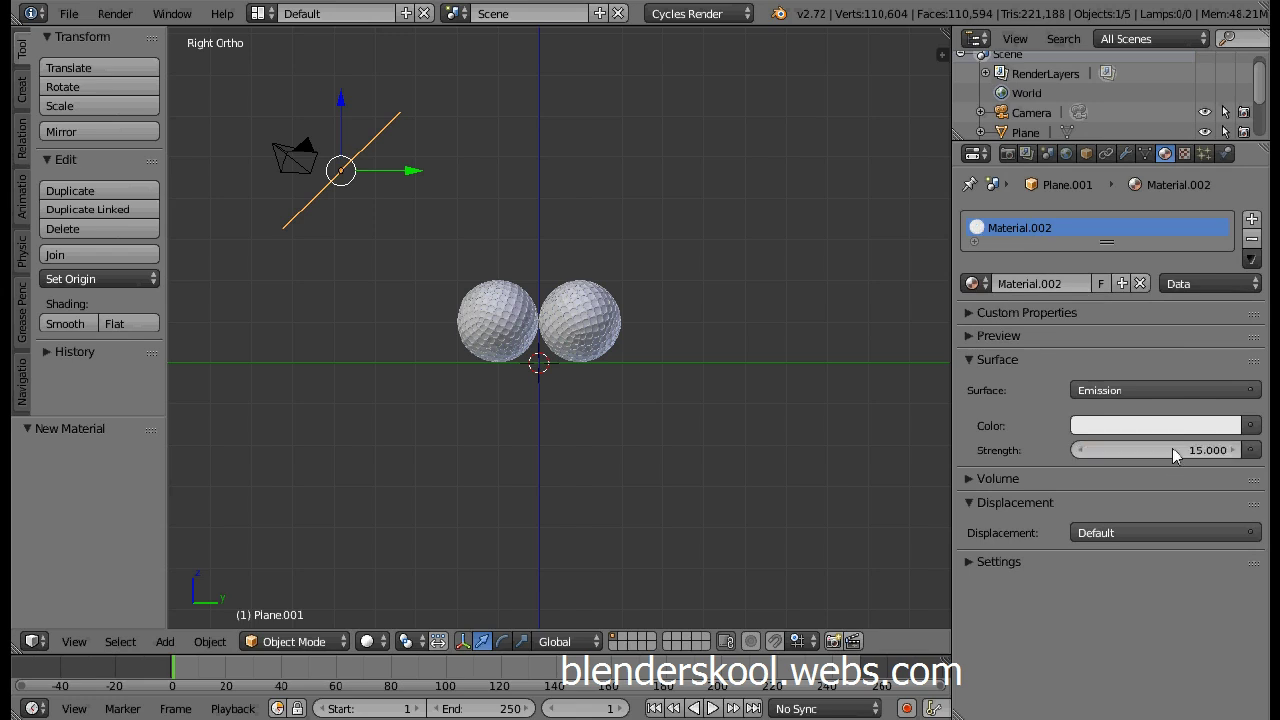
Step: Set the world background colour to black
left_click(1066, 153)
left_click(1125, 360)
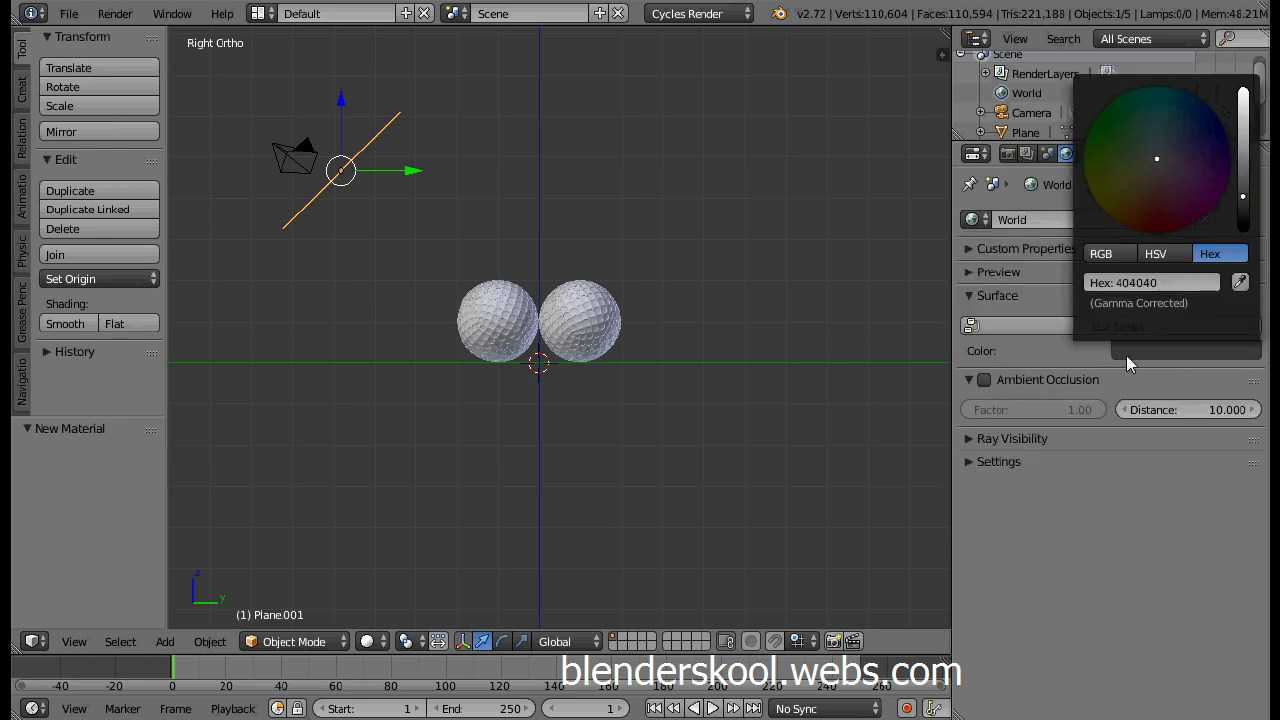
left_click_drag(1244, 208, 1246, 232)
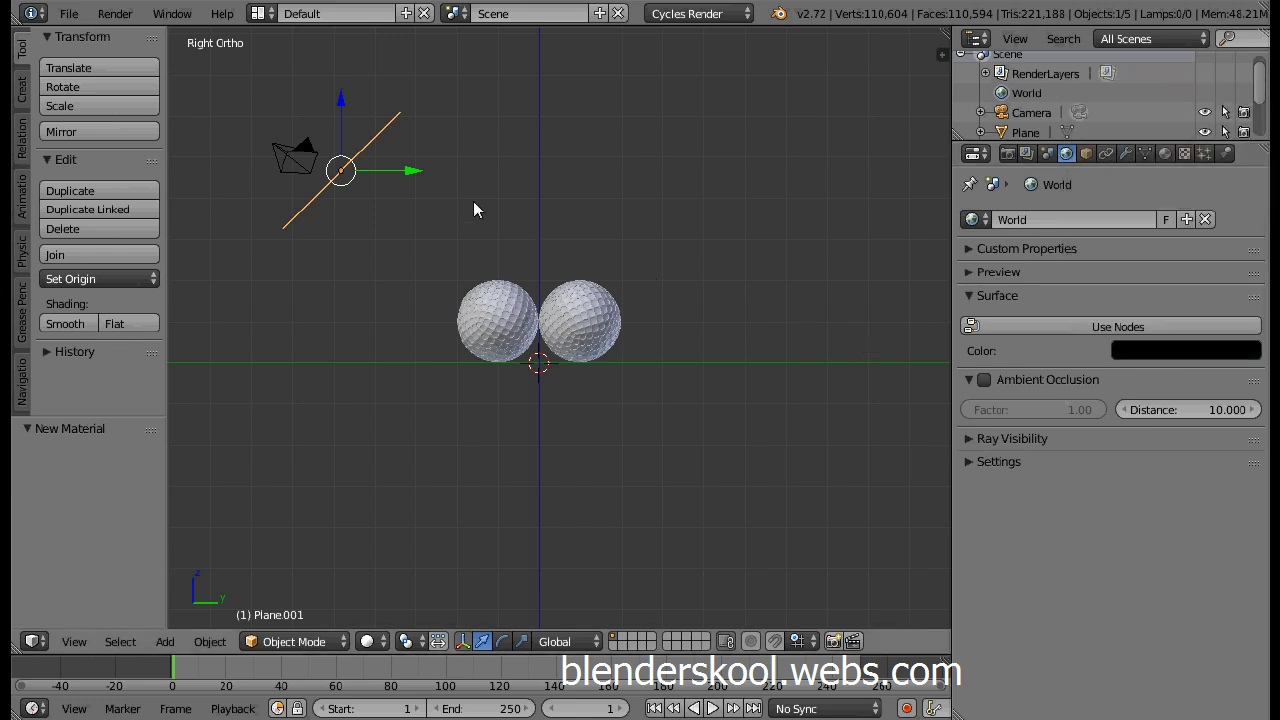
Step: Save the scene to the Desktop as golf_ball.blend
left_click(69, 13)
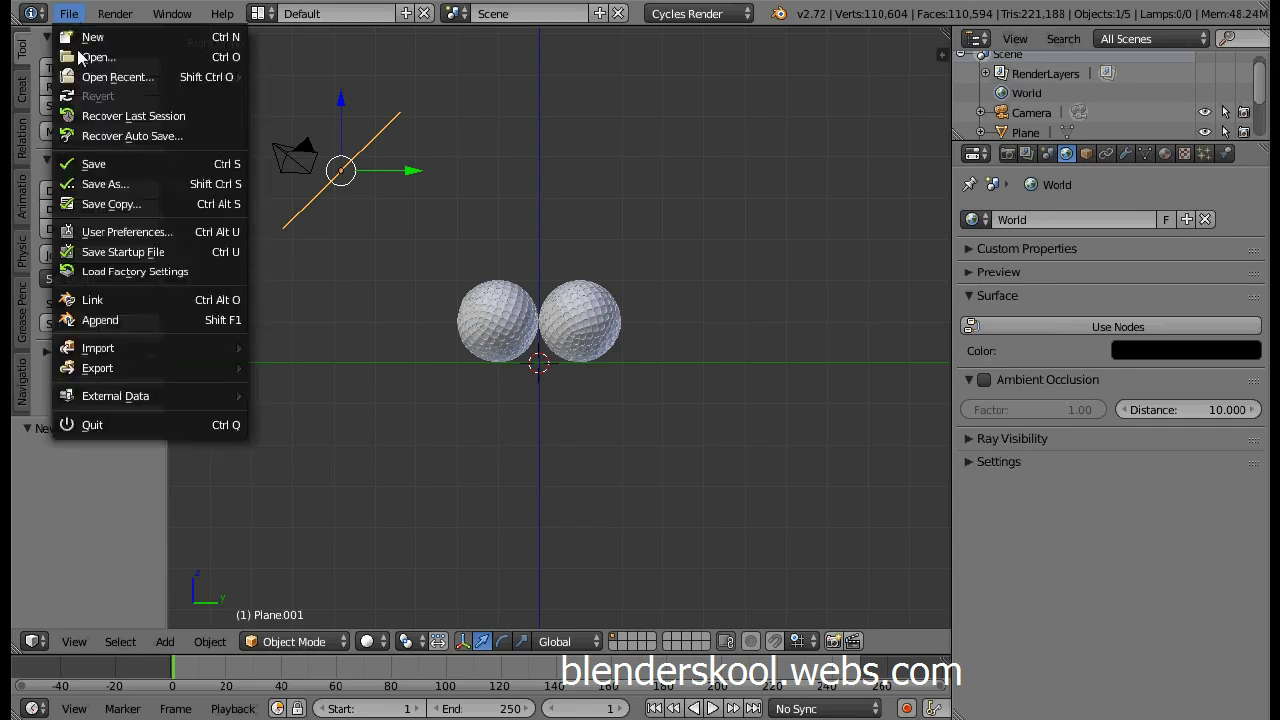
left_click(88, 163)
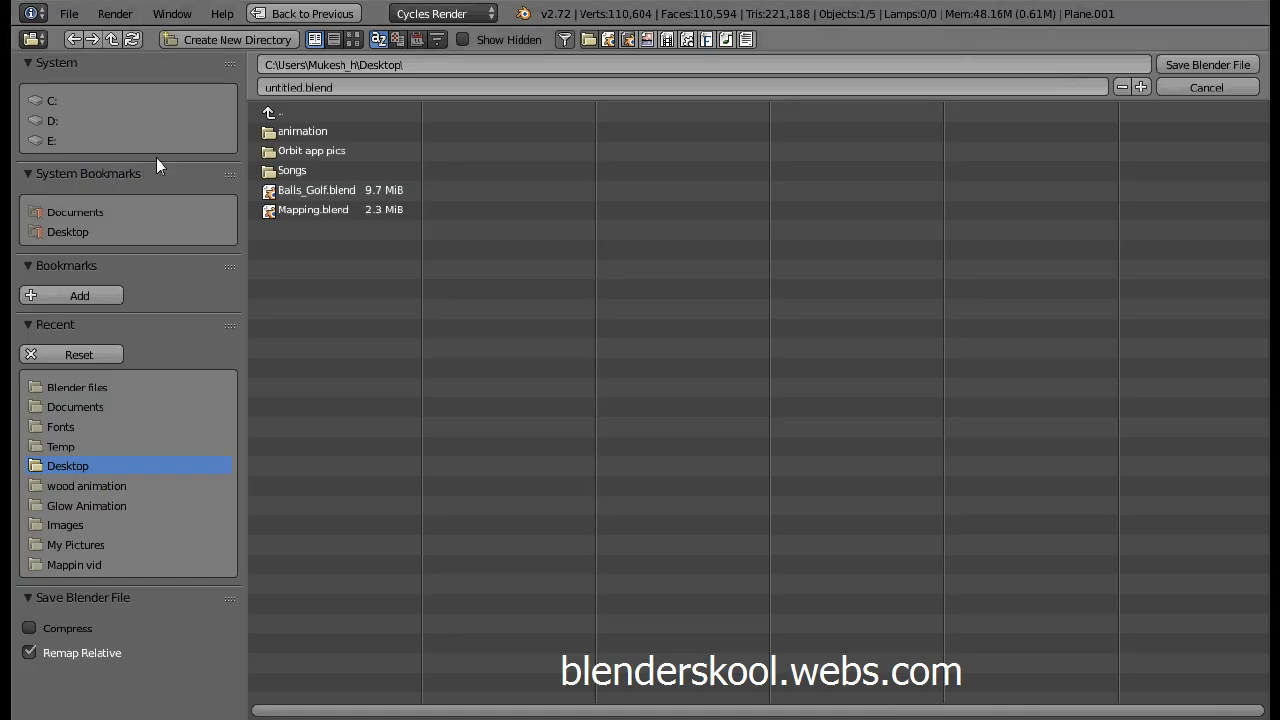
double_click(287, 84)
type("golf_ball")
key("Return")
left_click(1200, 63)
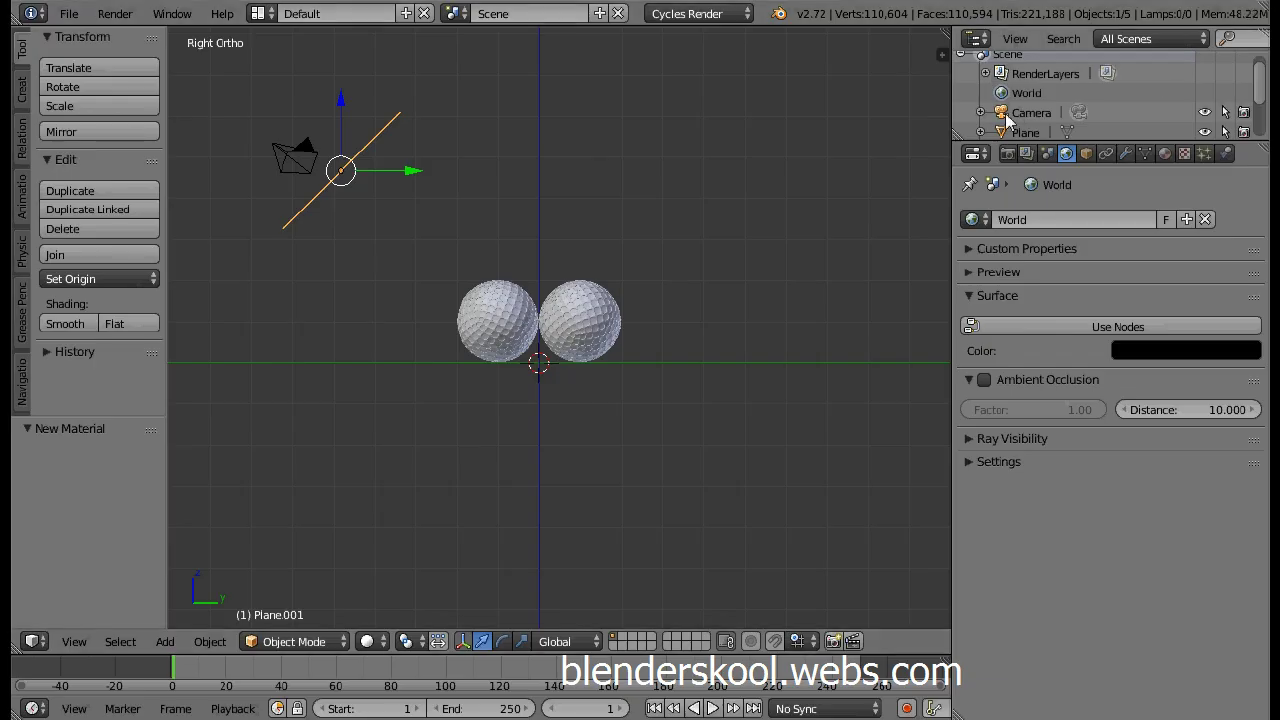
Step: Look through the camera, lock it to the view, then zoom and orbit lower to frame both balls
left_click(82, 641)
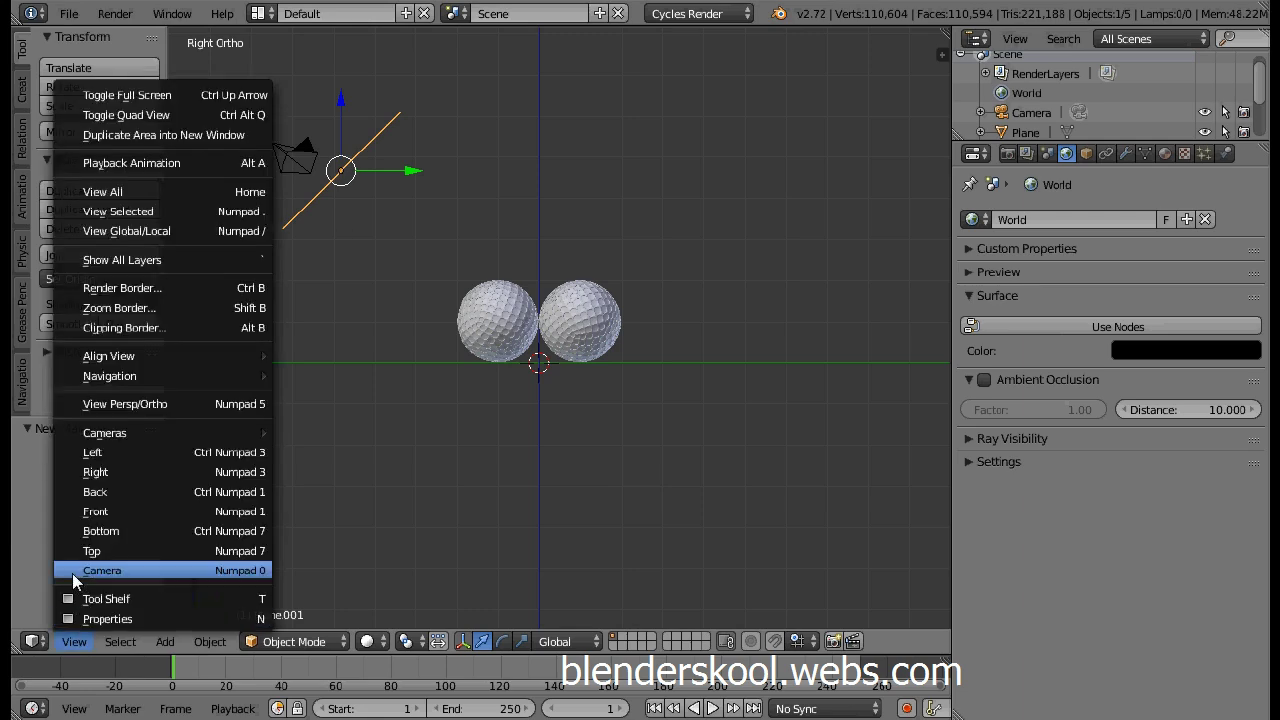
left_click(76, 569)
scroll(444, 432, "up", 4)
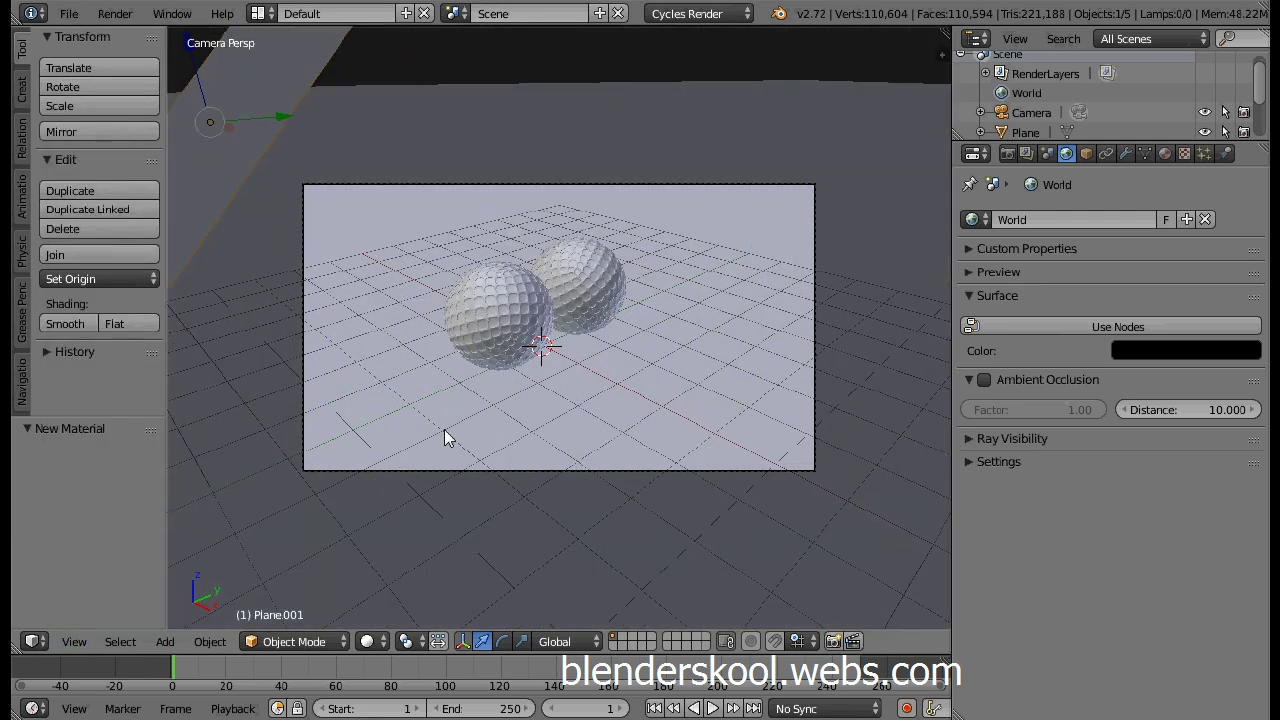
key("n")
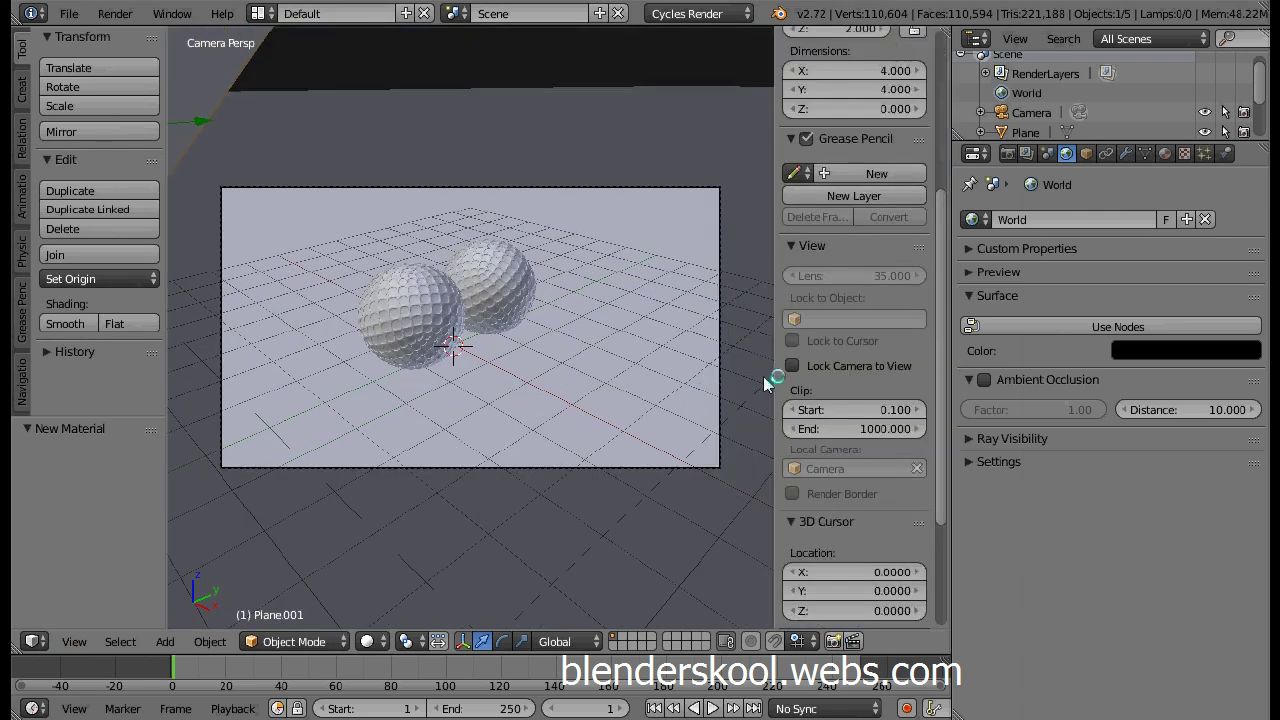
left_click(793, 366)
key("n")
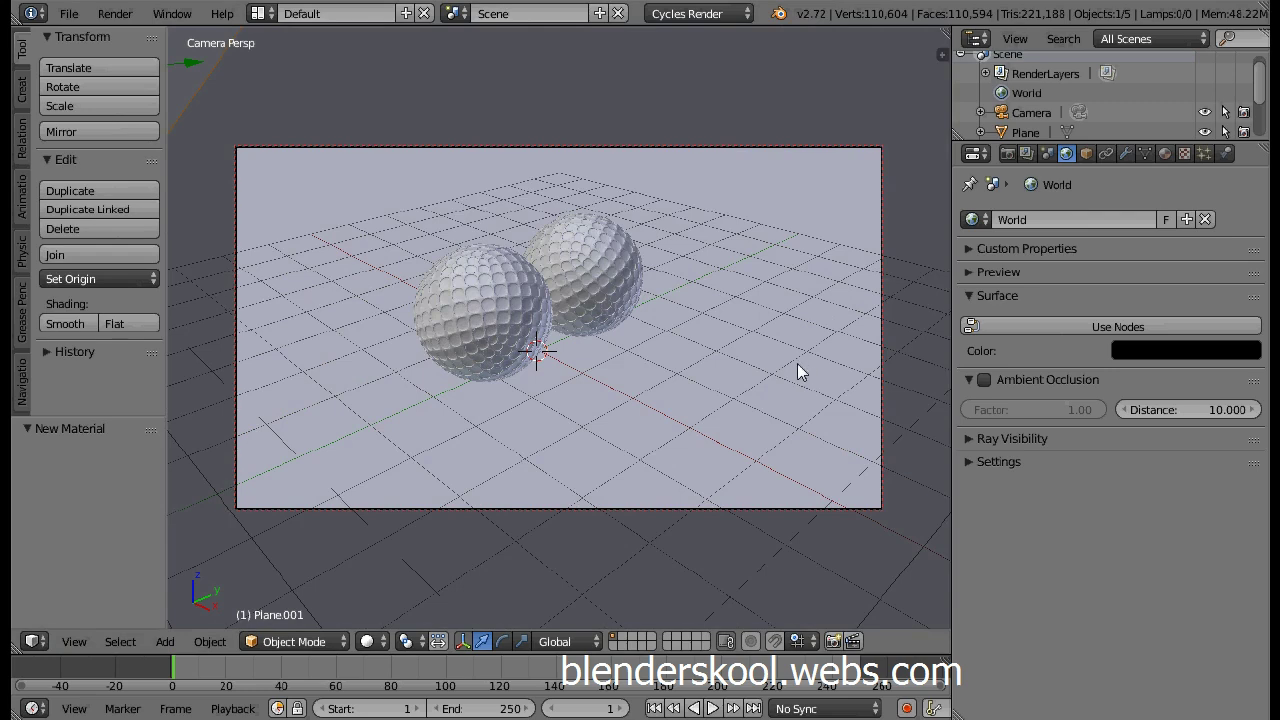
scroll(773, 360, "up", 3)
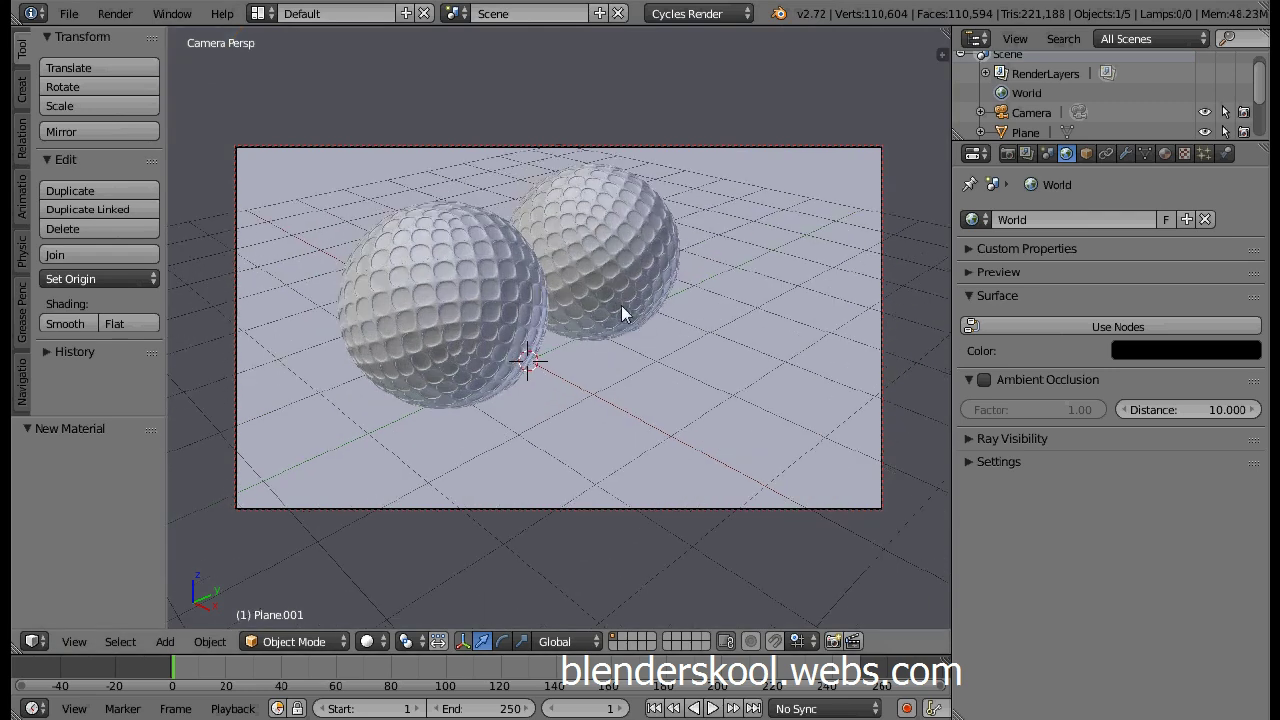
scroll(636, 371, "up", 2)
middle_click_drag(636, 371, 570, 451)
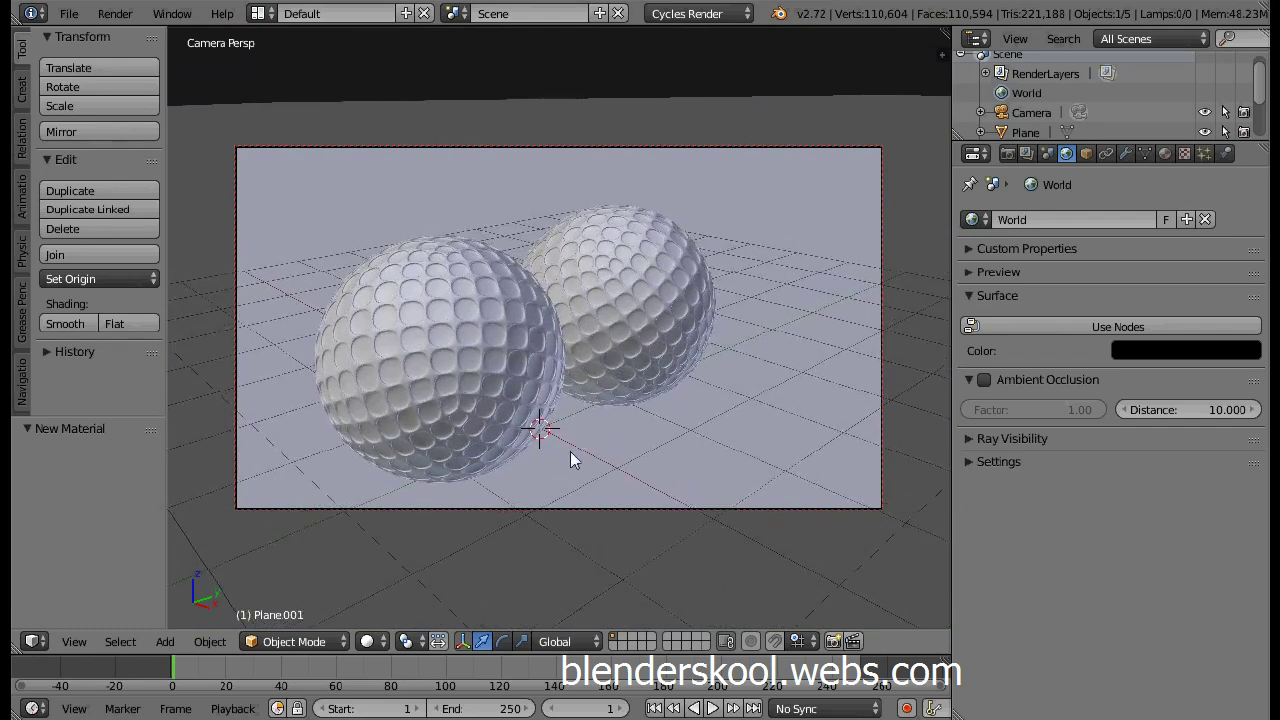
left_click(370, 641)
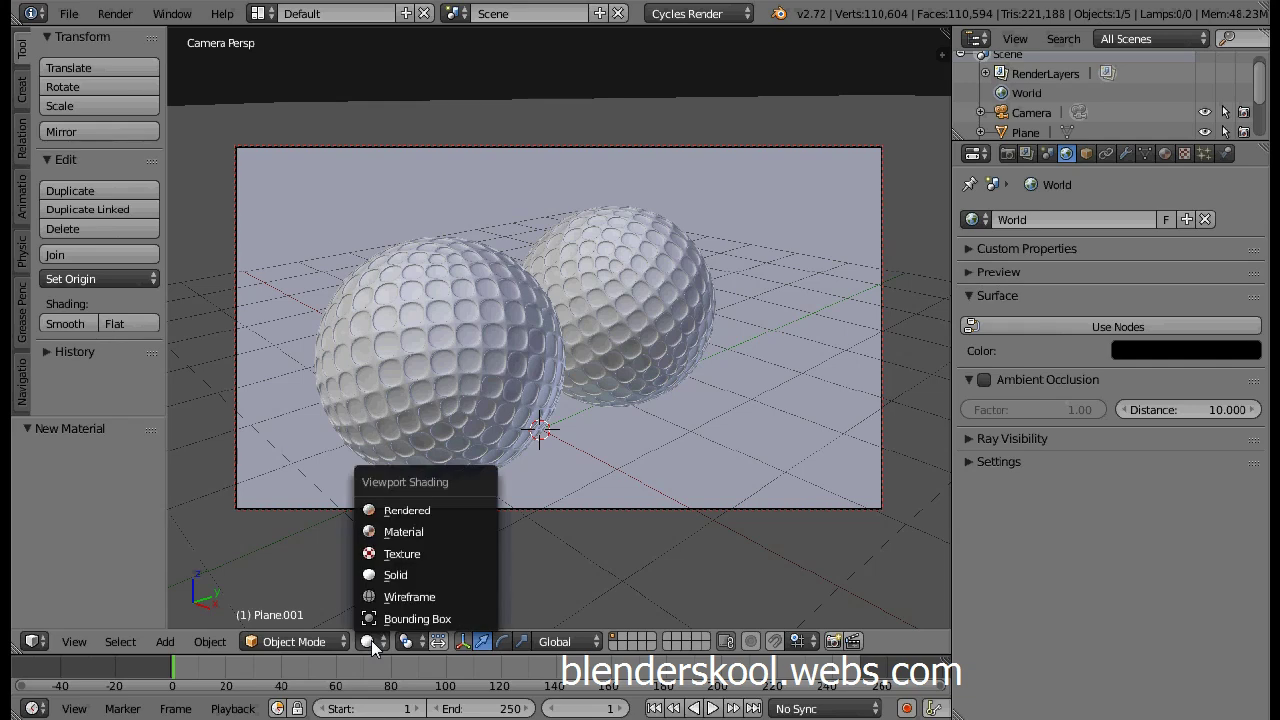
left_click(404, 511)
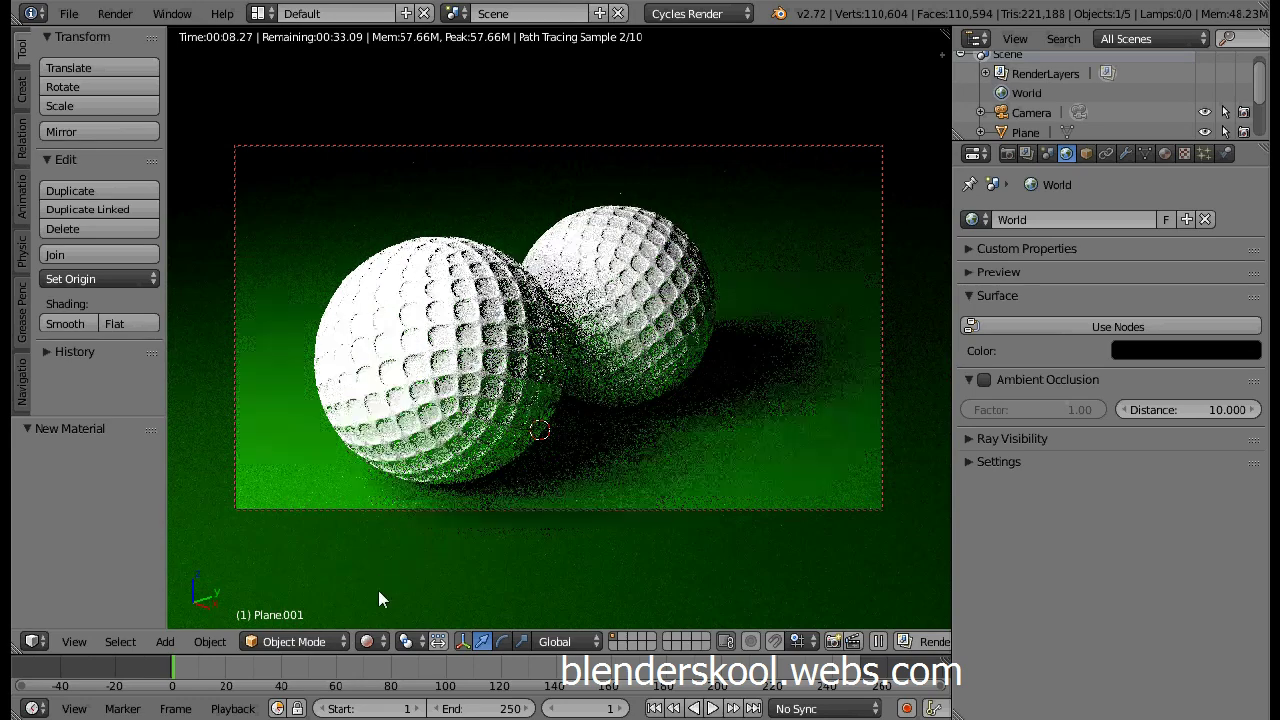
left_click(370, 641)
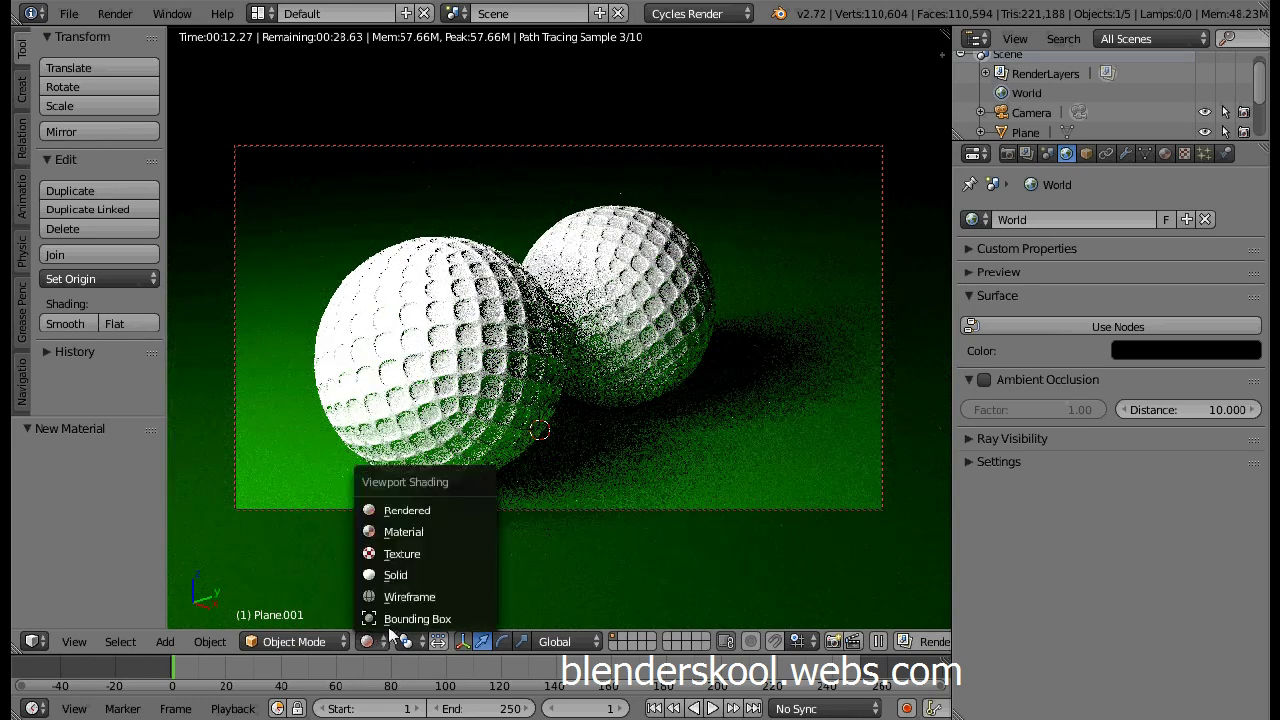
left_click(394, 575)
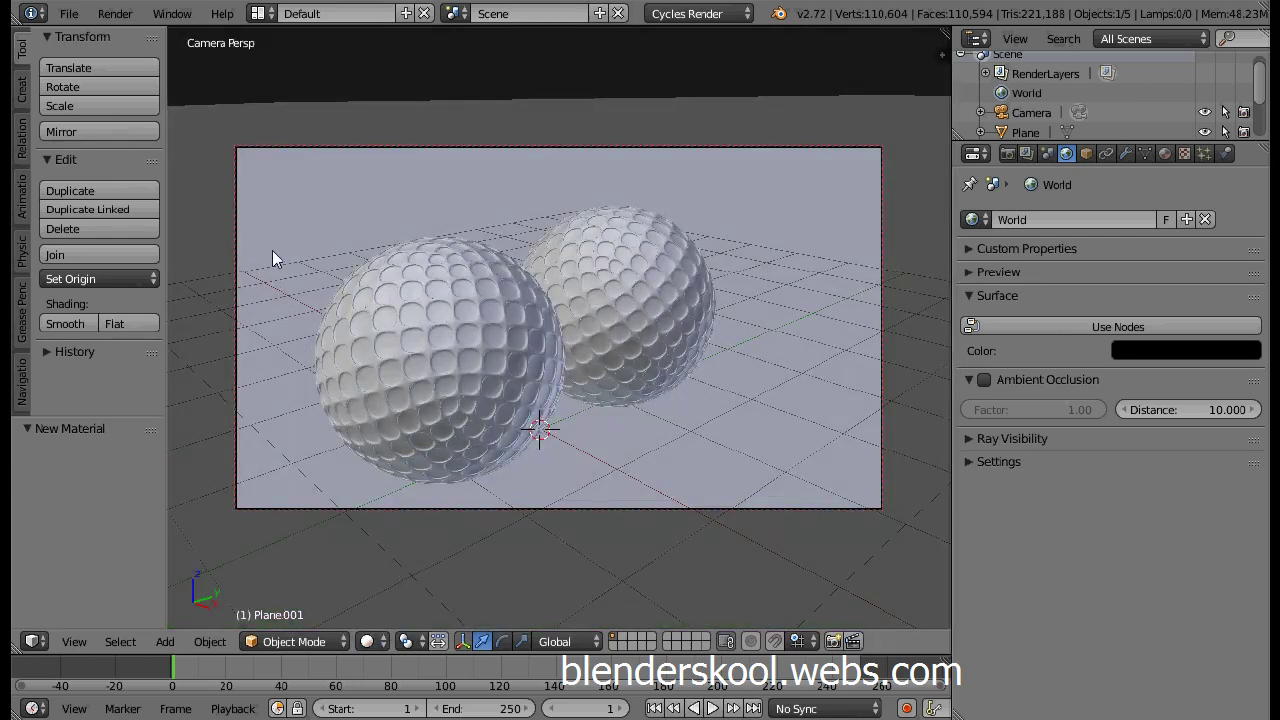
key("ctrl+s")
Step: Overwrite golf_ball.blend, set Cycles render samples to 150, and render the final image
left_click(217, 256)
left_click(1007, 155)
scroll(1058, 380, "down", 7)
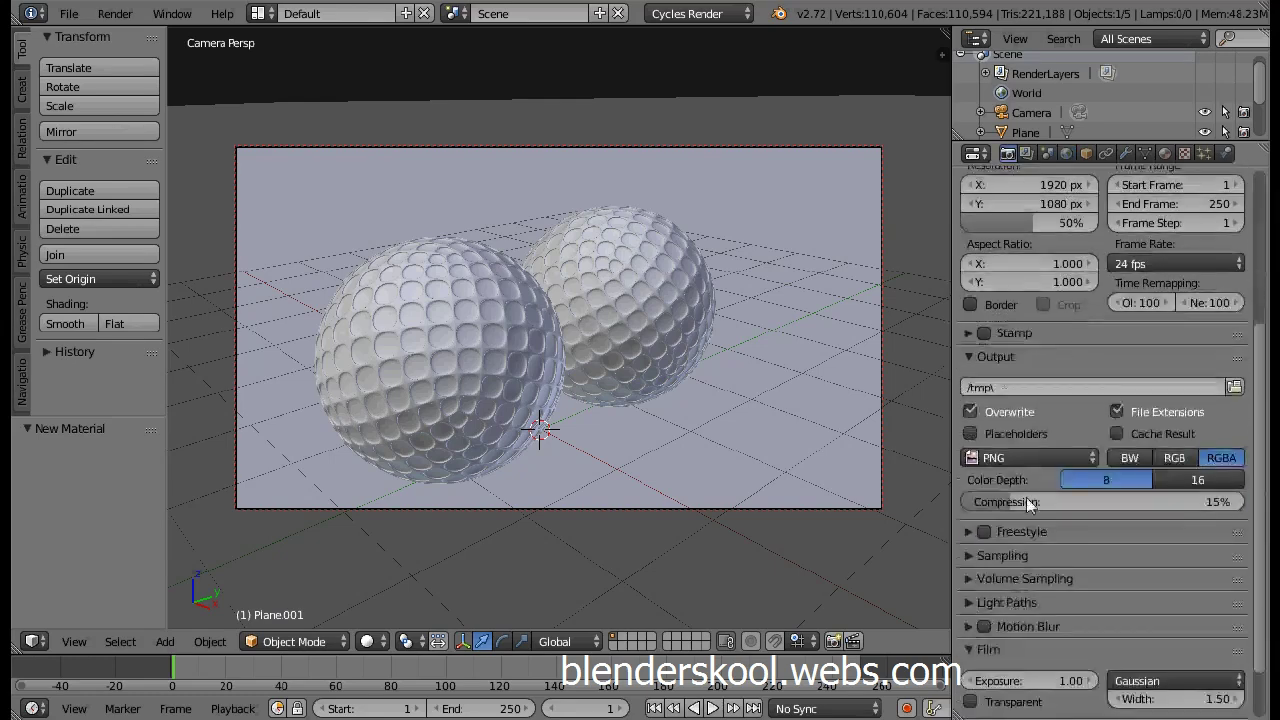
left_click(1002, 515)
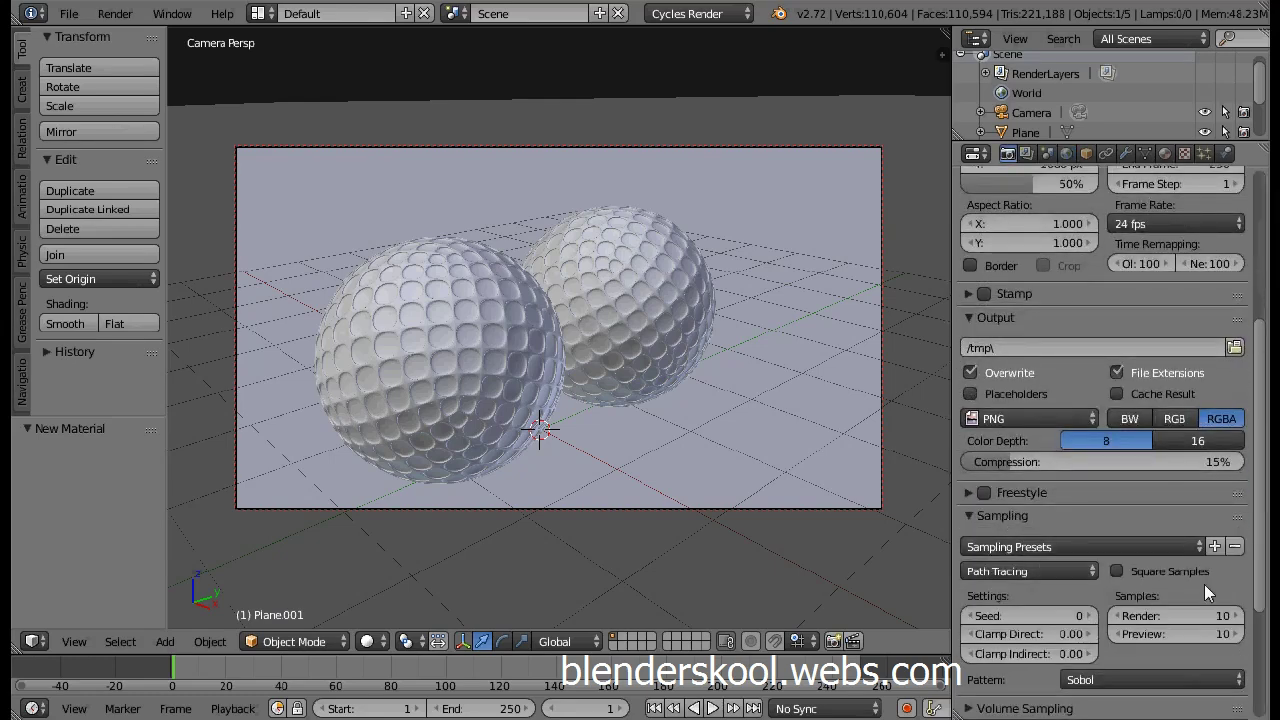
left_click(1179, 612)
type("150")
key("Return")
scroll(1180, 610, "up", 7)
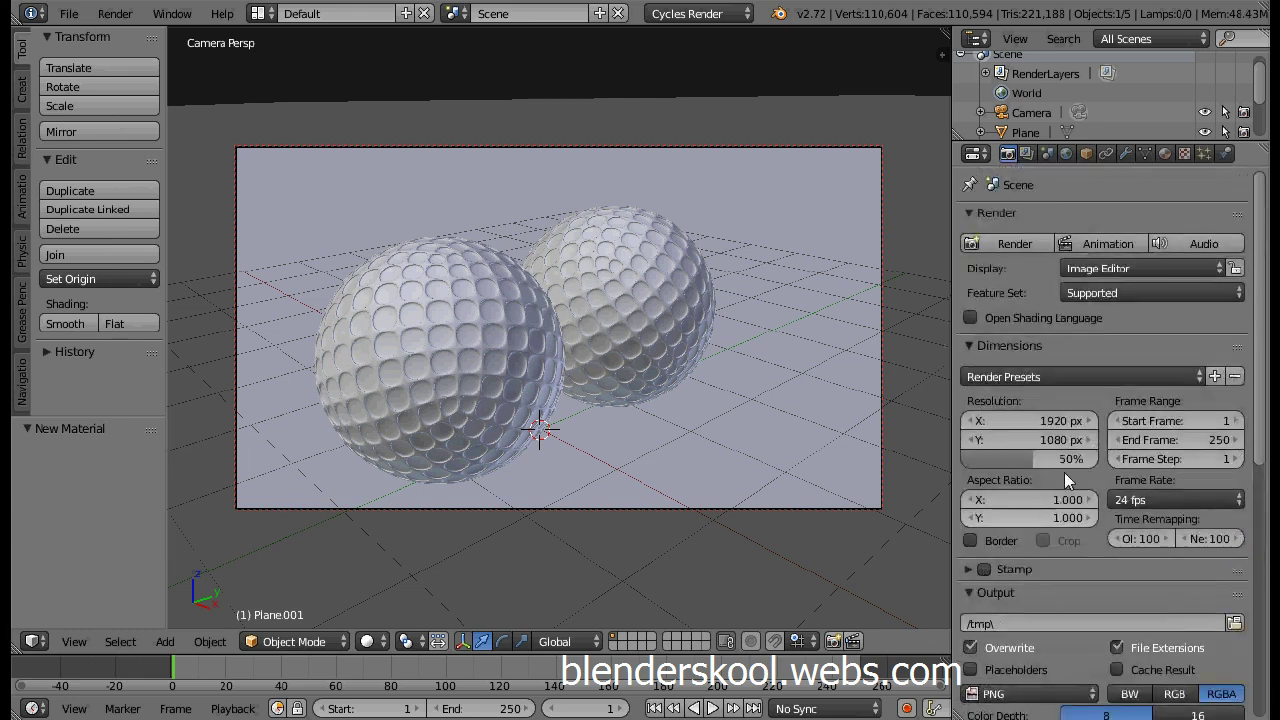
left_click(1010, 244)
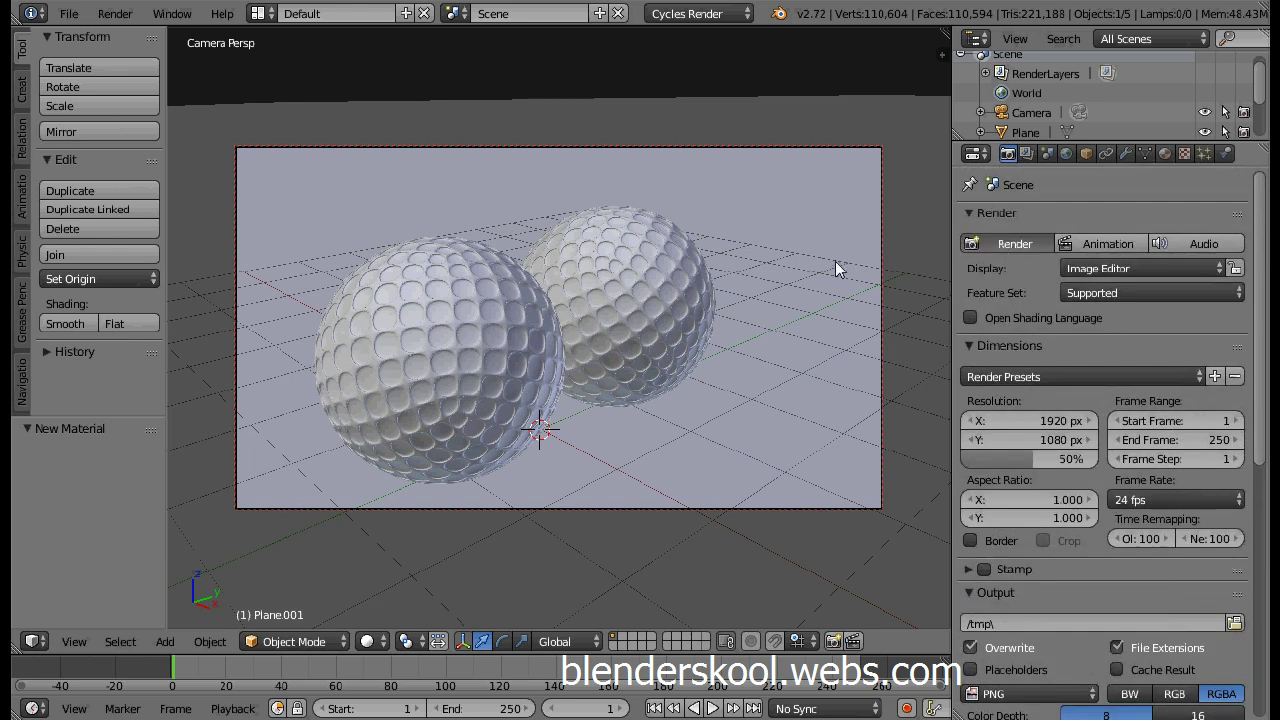